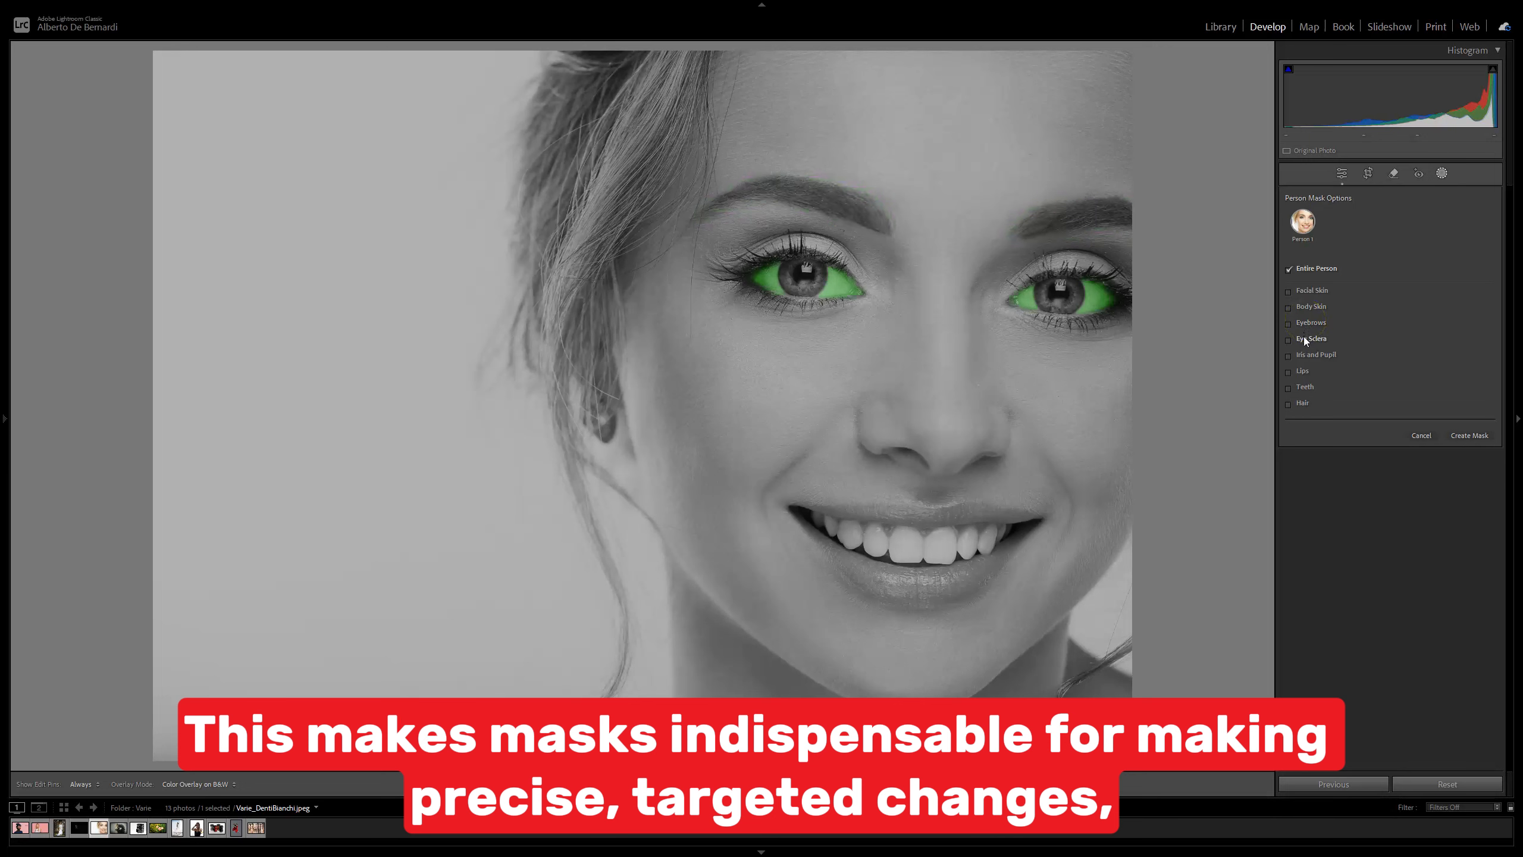
Step: Create a person mask that covers only the woman's hair
left_click(1305, 355)
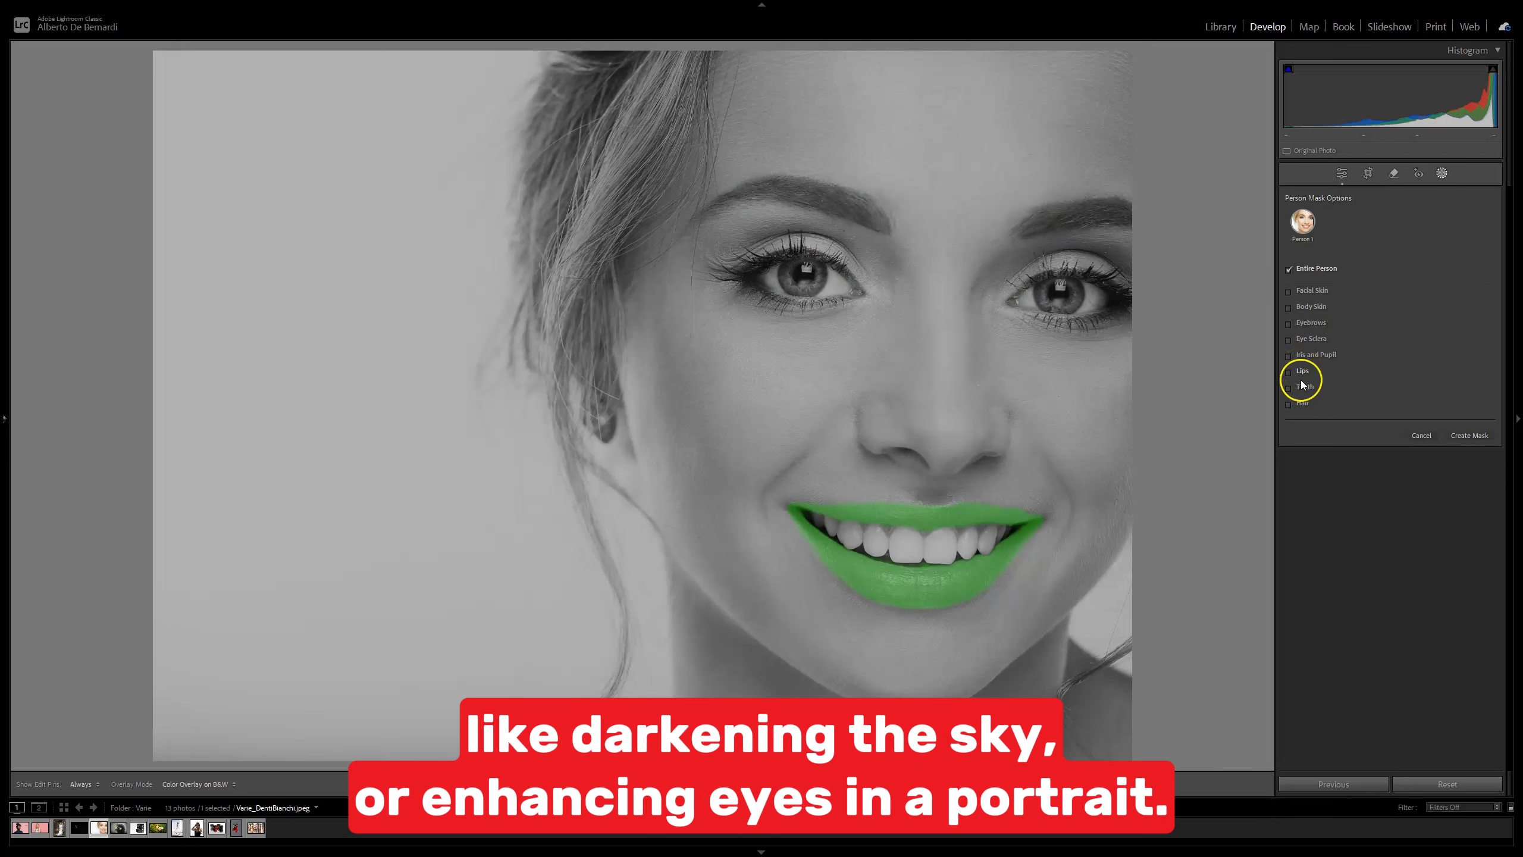
left_click(1301, 400)
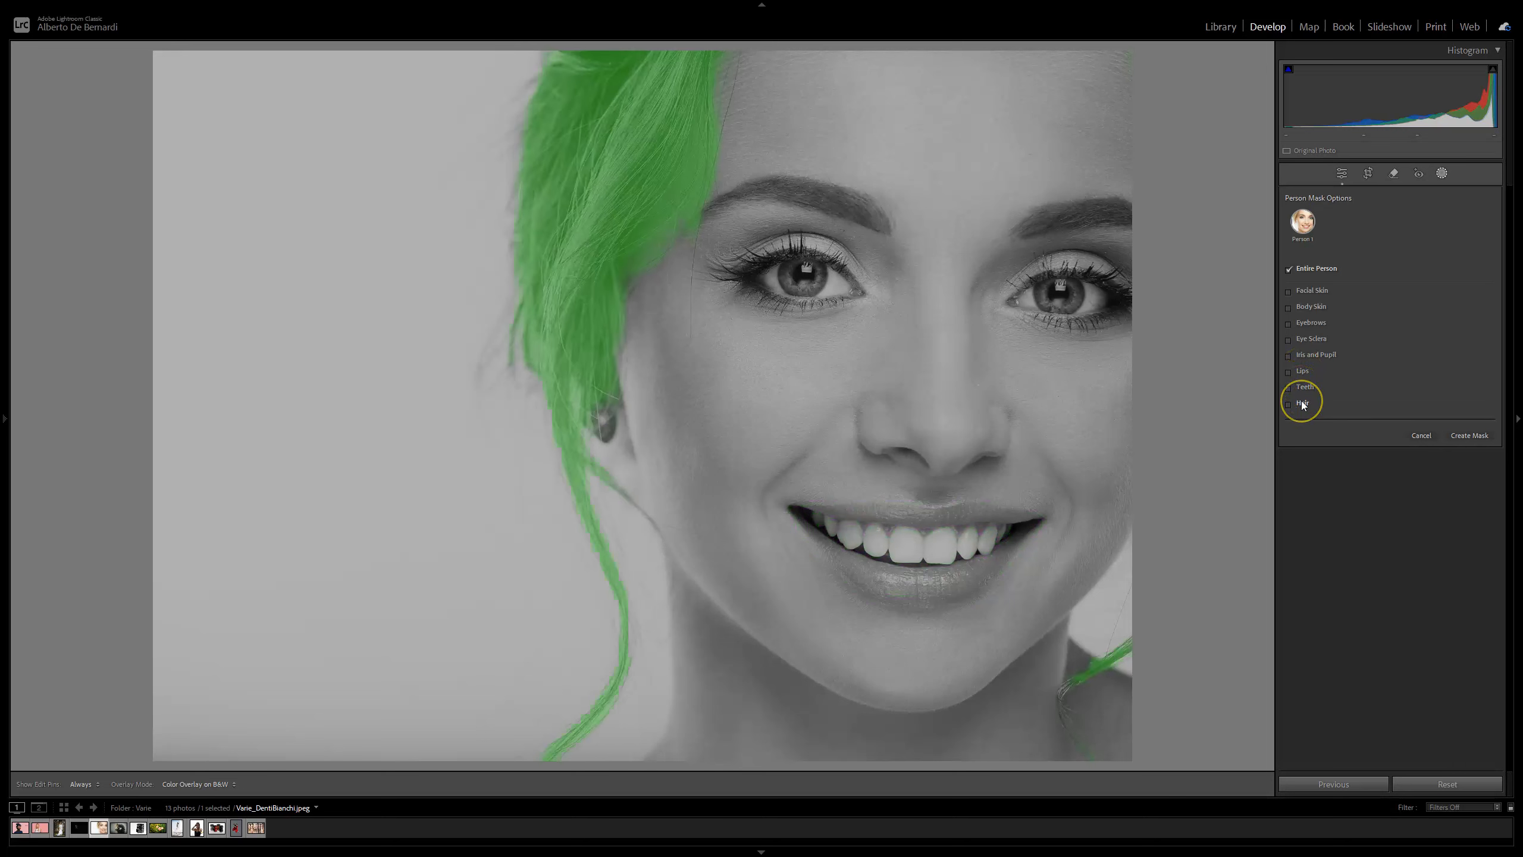
left_click(1474, 437)
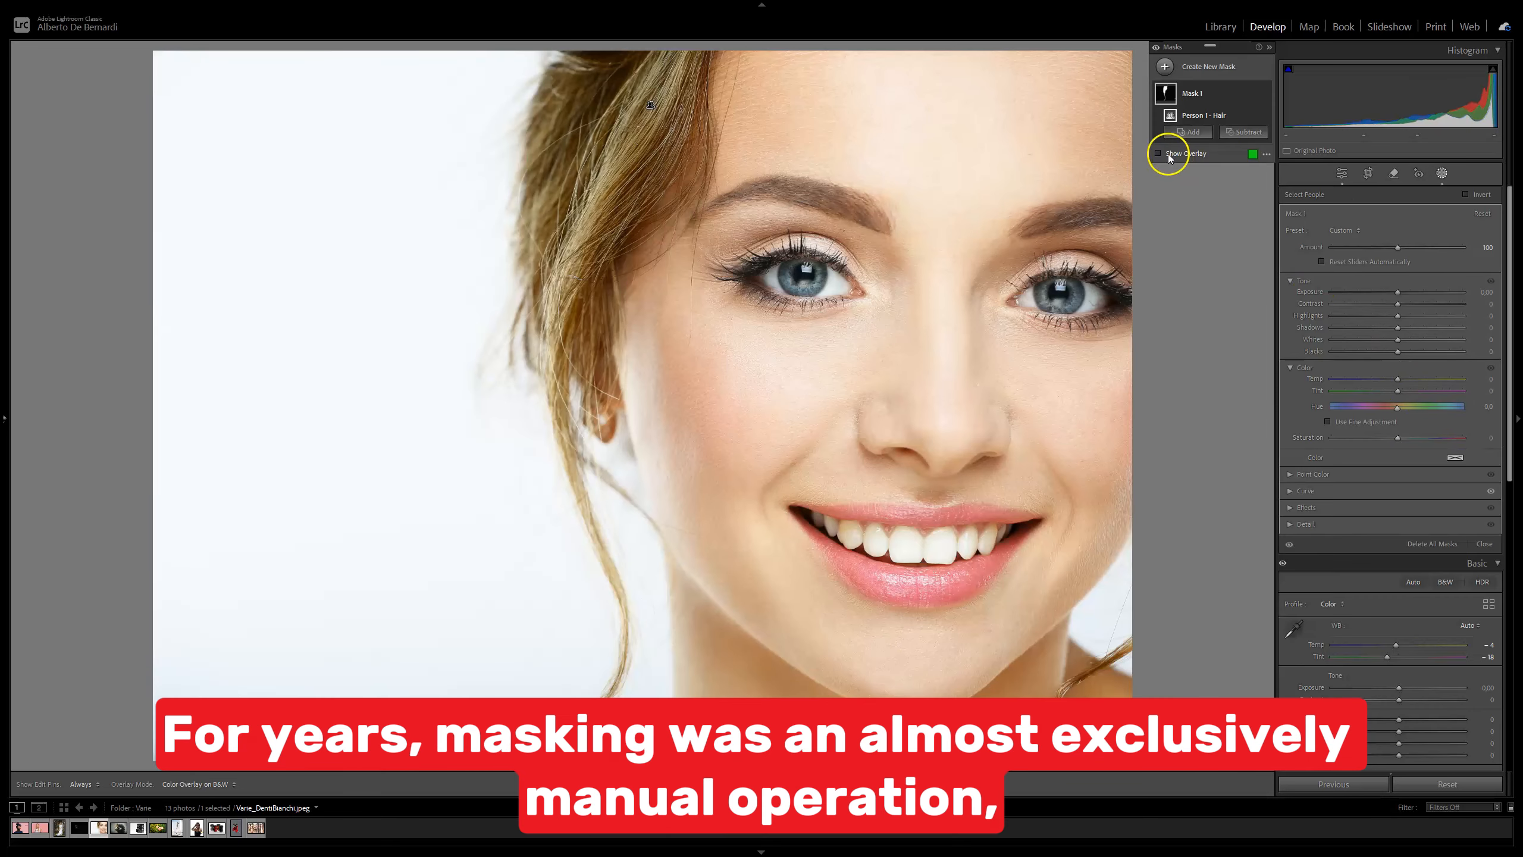
Step: Toggle the hair mask's overlay and shift the masked hair's Hue to a lower value
left_click(1158, 154)
left_click(1158, 154)
left_click_drag(1401, 413, 1330, 408)
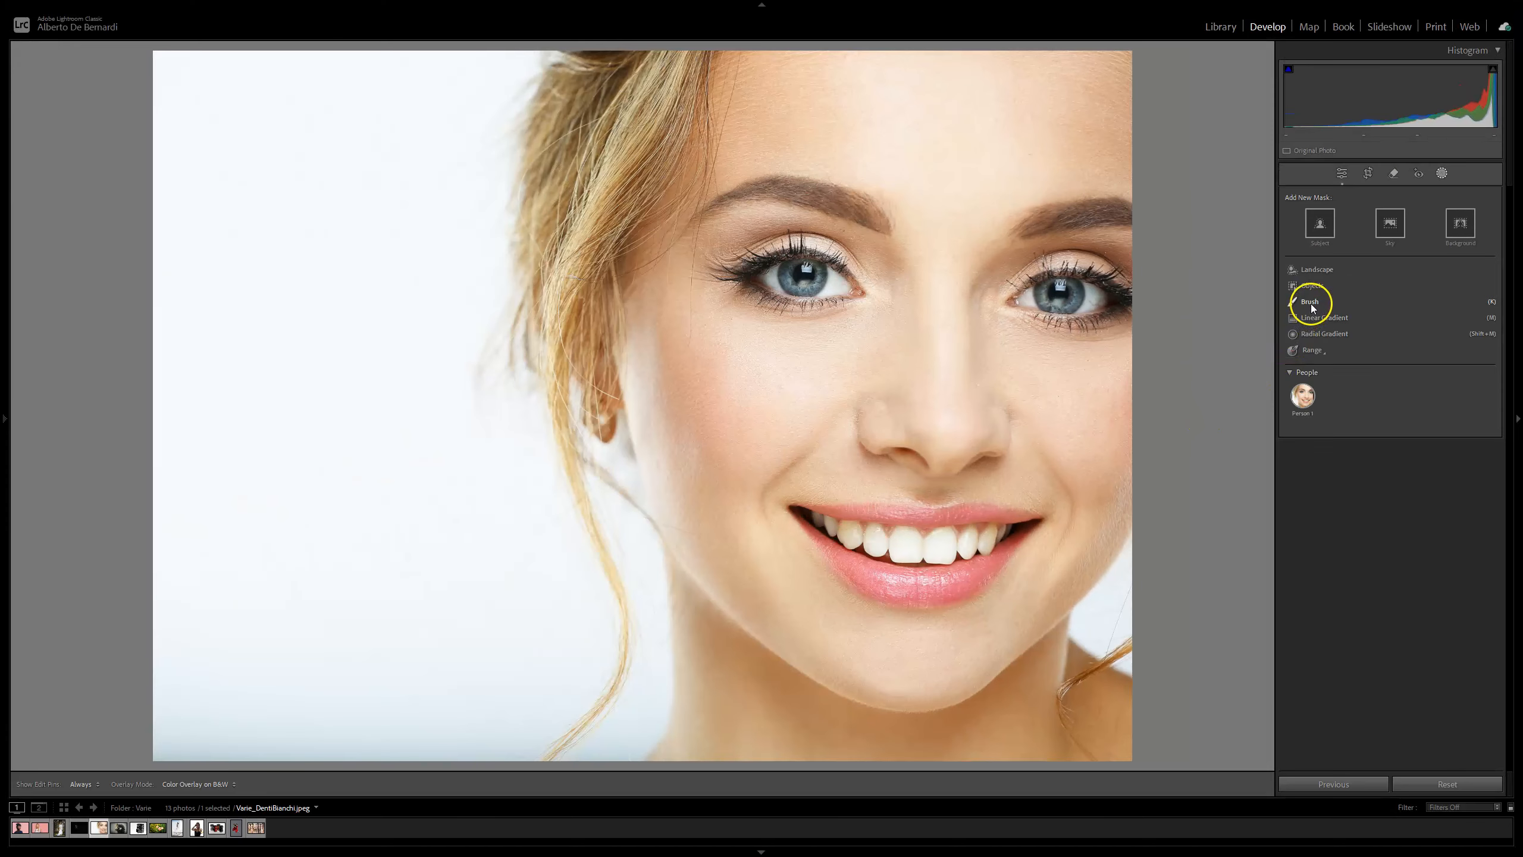
Step: Start a new Brush mask on the smiling woman's portrait
left_click(1097, 430)
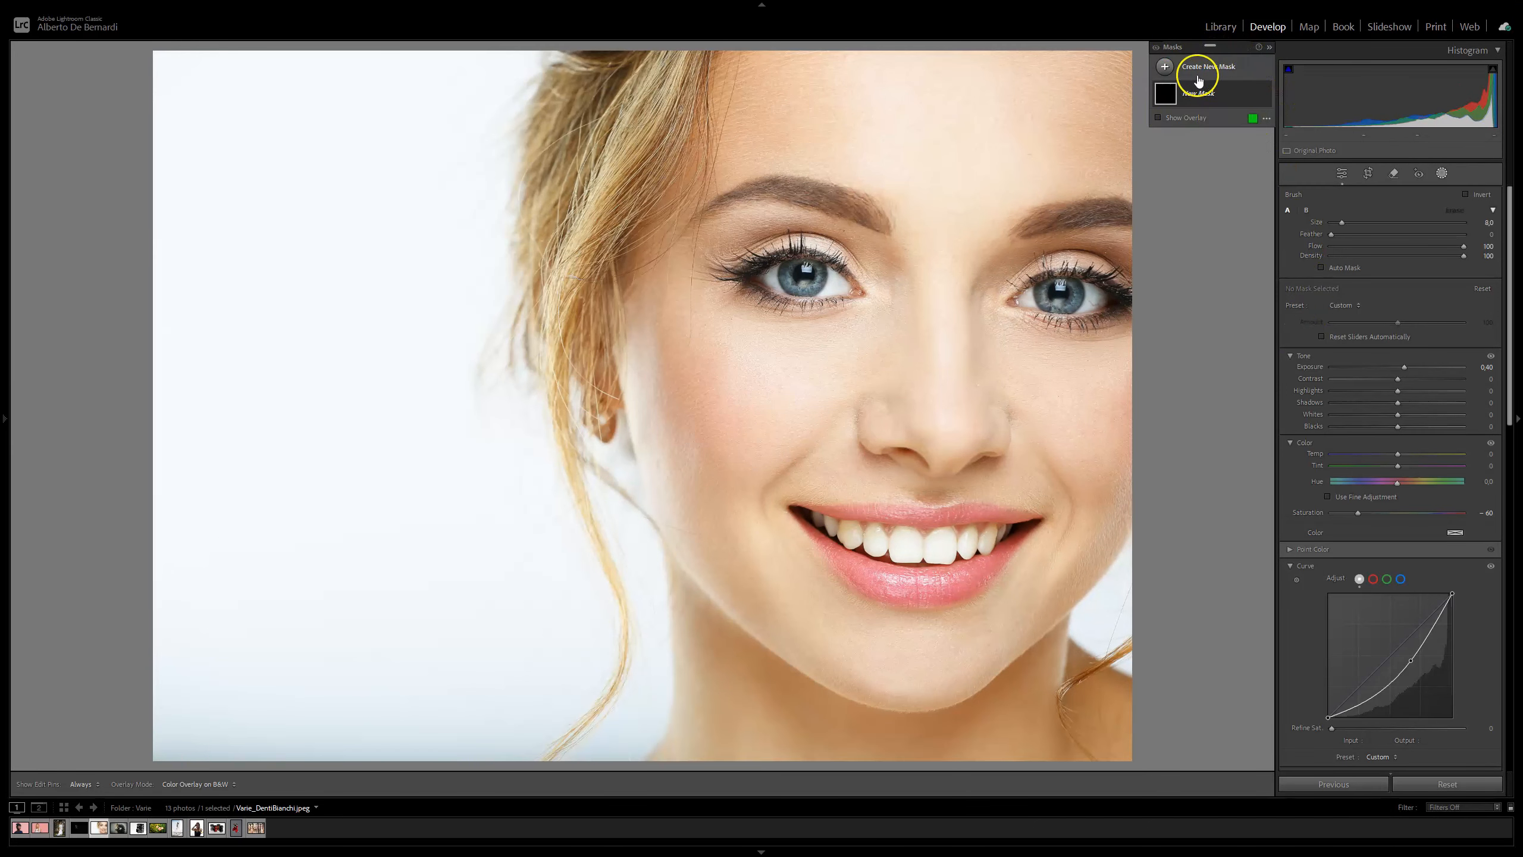
key("alt")
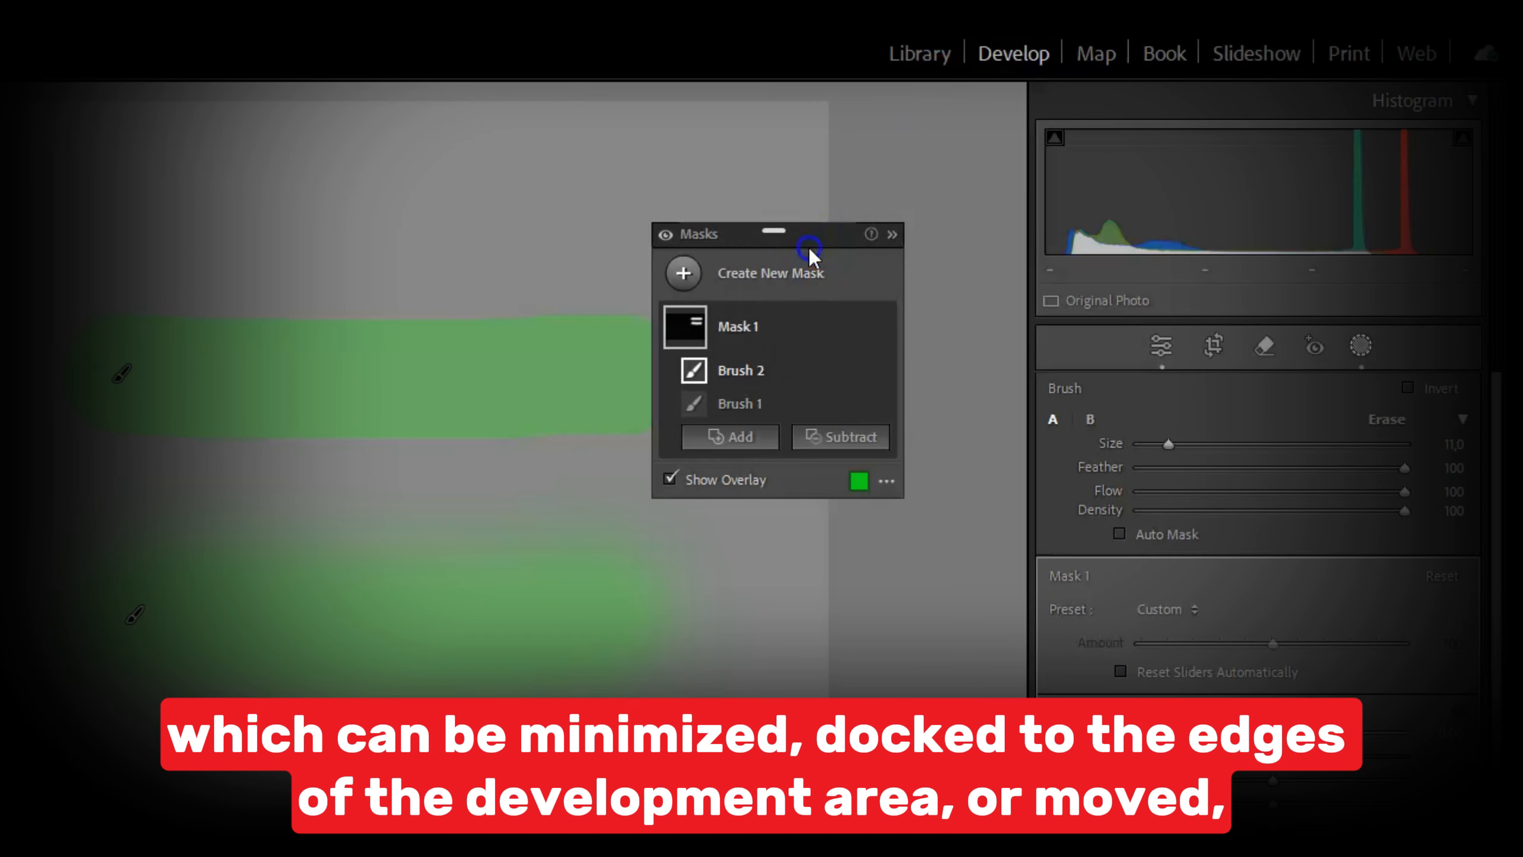
Step: Move the floating Masks panel further into the image area and toggle it between its full and compact forms
mouse_move(807, 248)
left_mouse_down()
mouse_move(769, 316)
mouse_move(580, 336)
mouse_move(642, 233)
mouse_move(660, 364)
left_mouse_up()
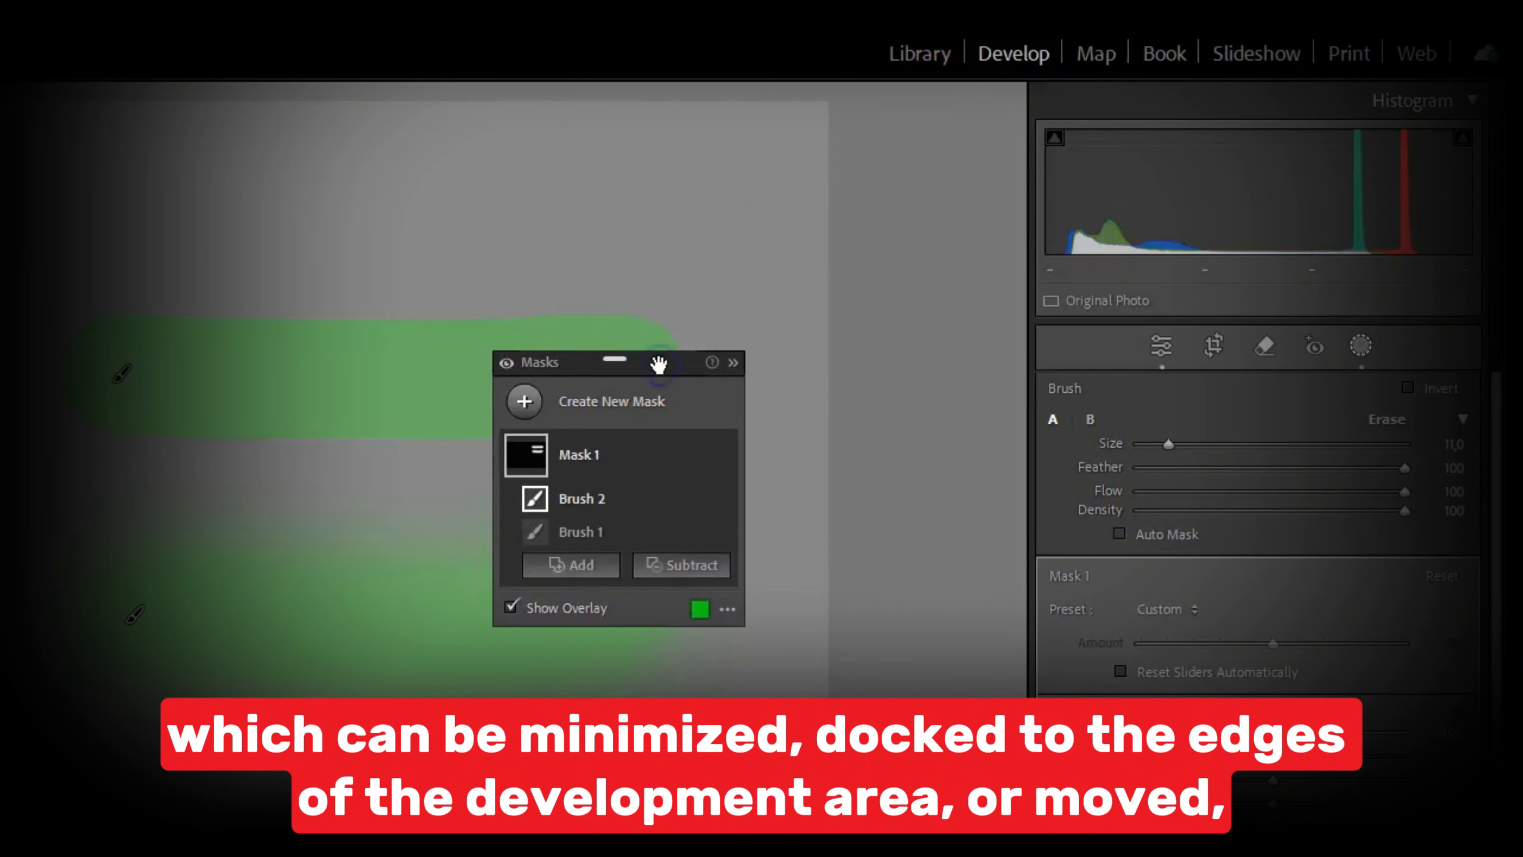
left_click(735, 363)
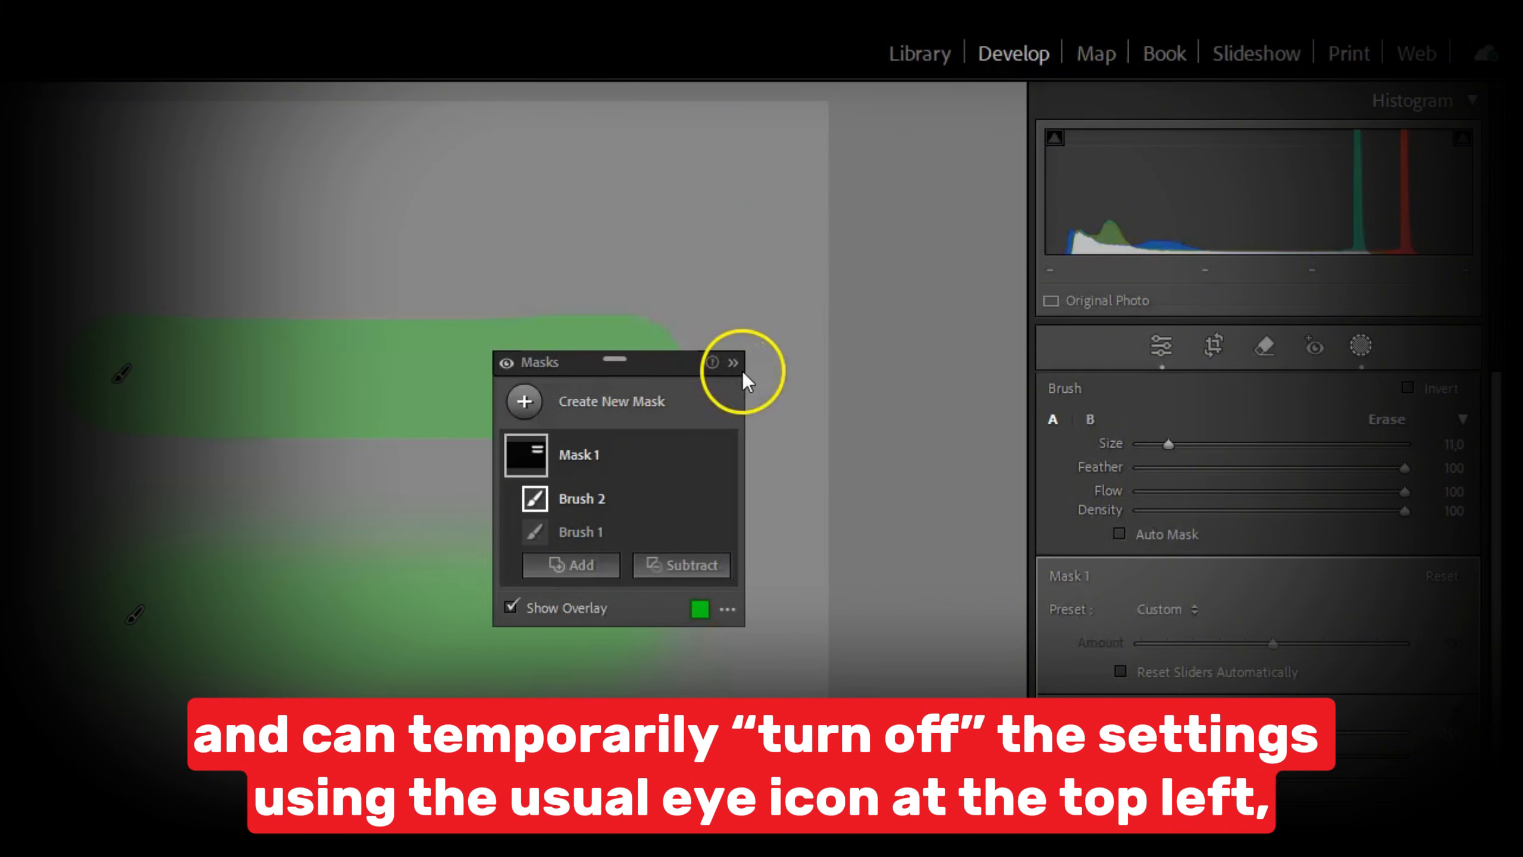
left_click(735, 363)
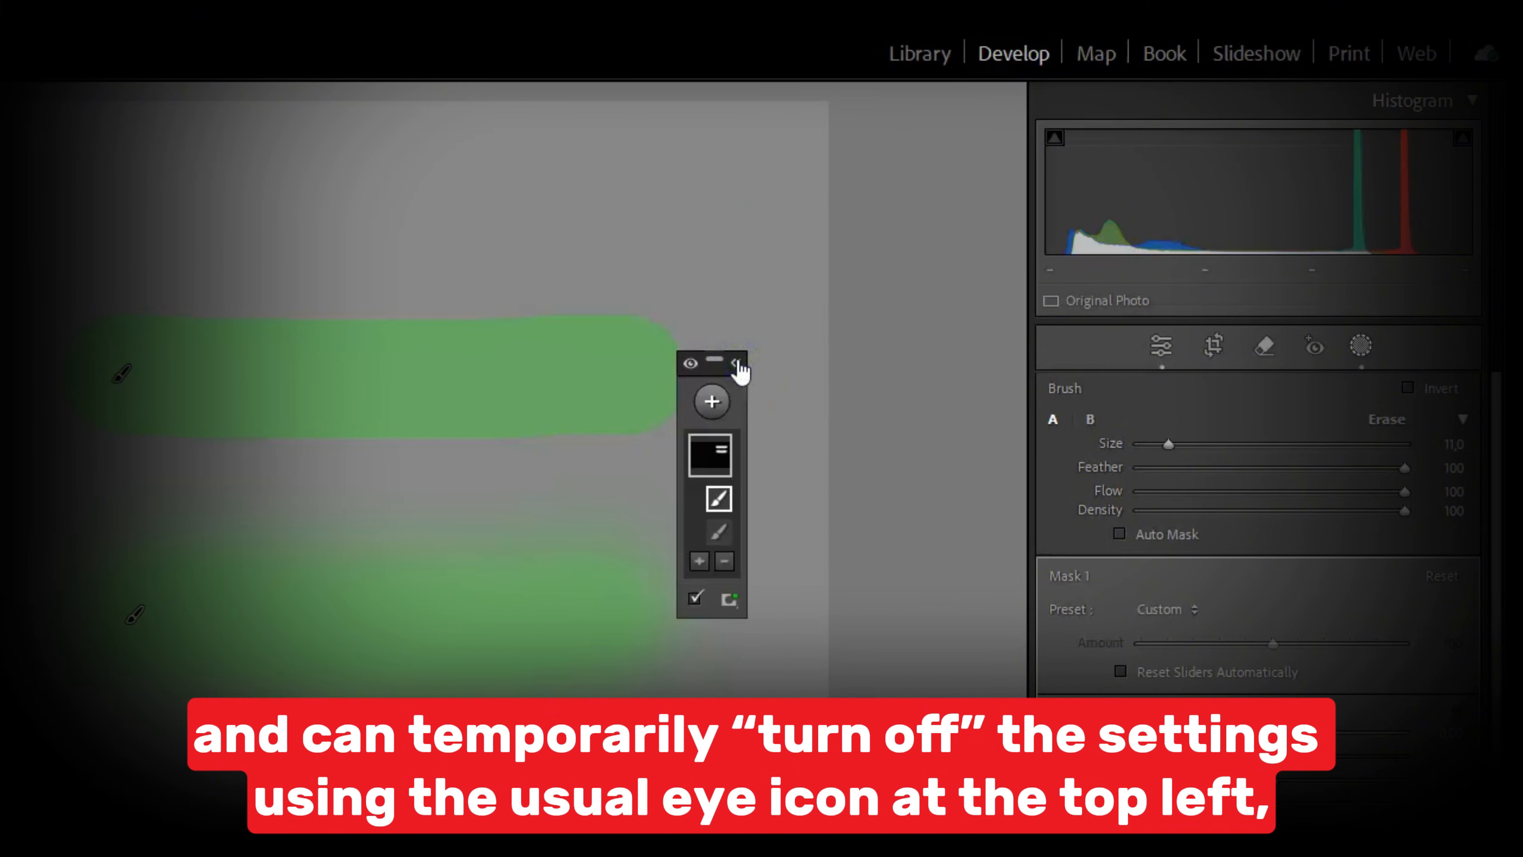
left_click(736, 364)
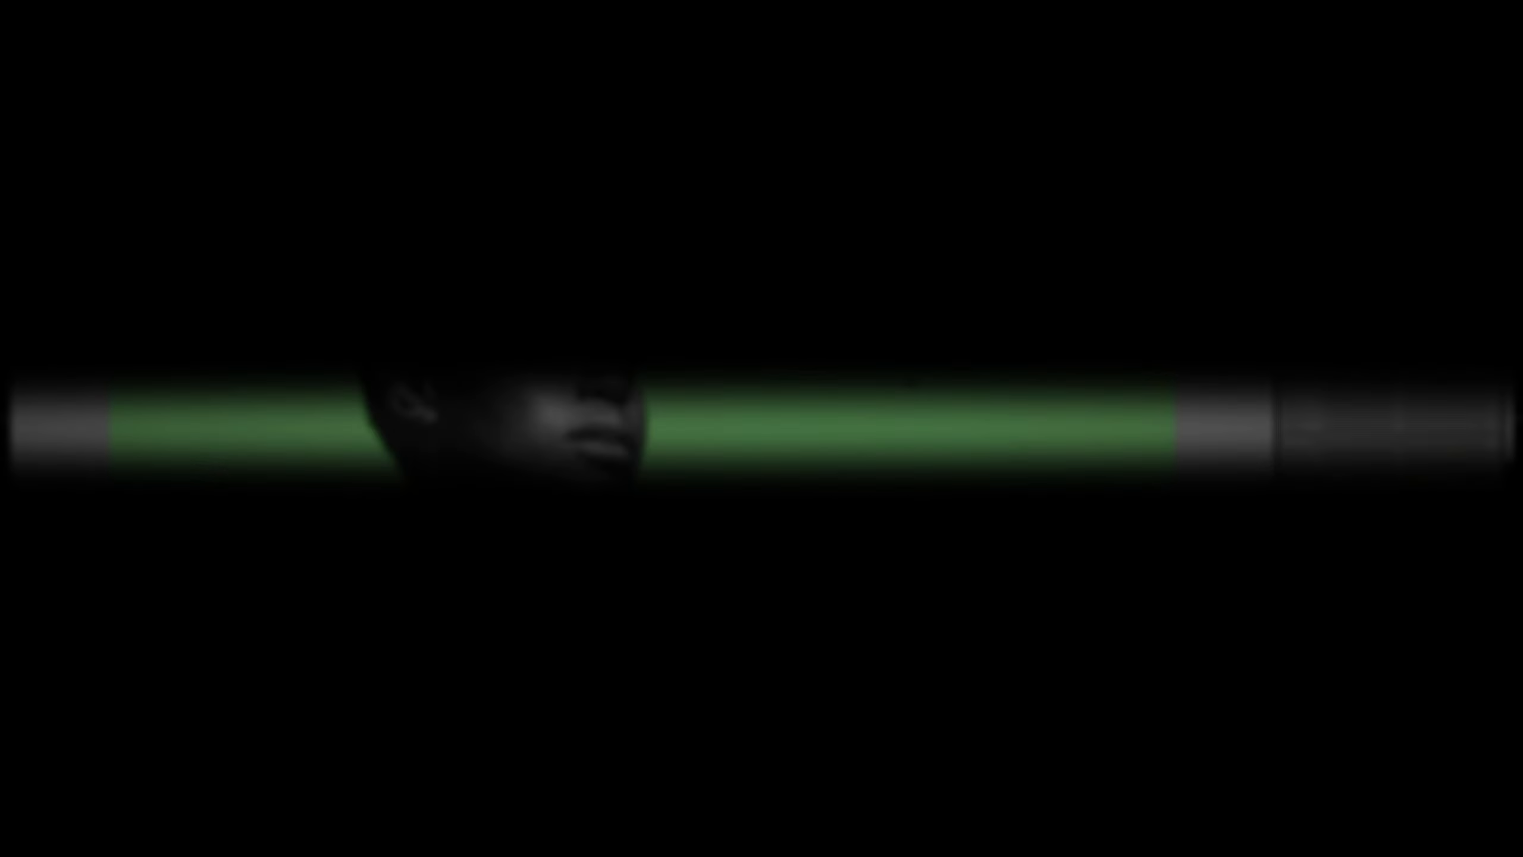
Step: Add a linear gradient to Mask 1, drawn horizontally across the background beside the woman's head
left_click(1220, 258)
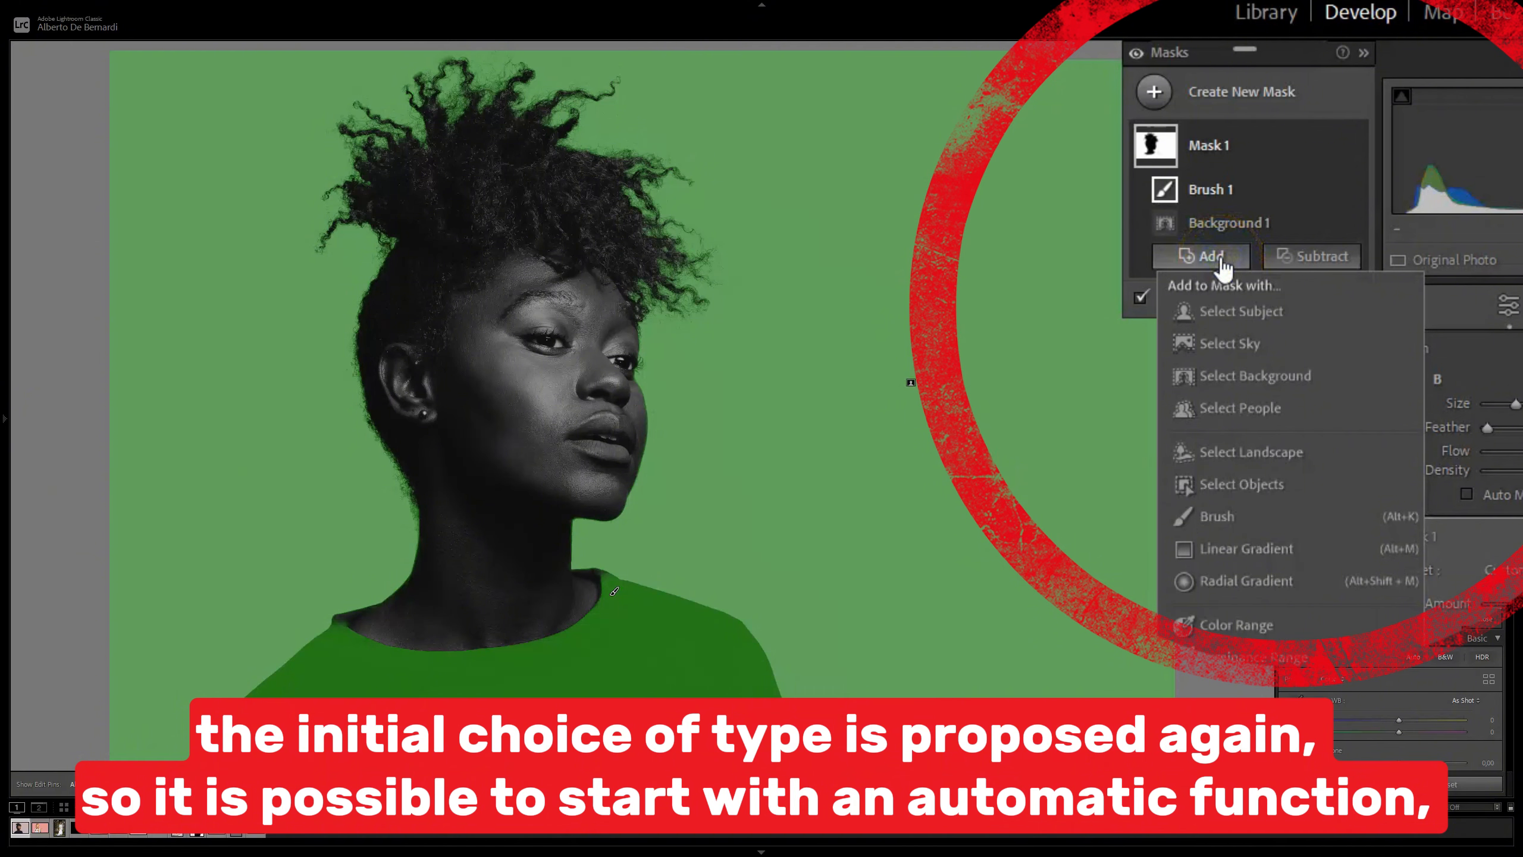
left_click(1259, 550)
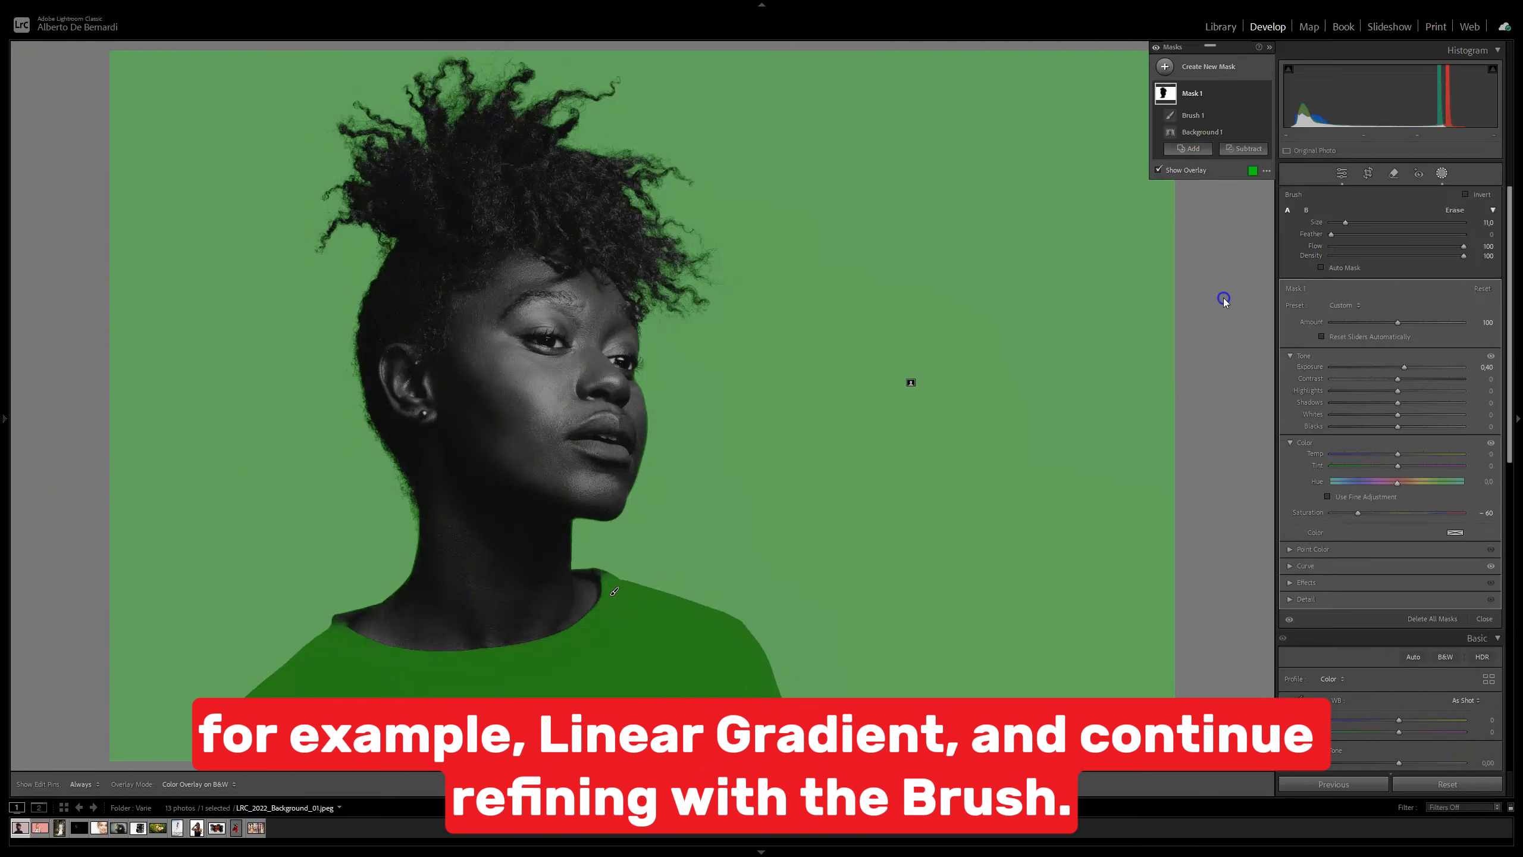
left_click_drag(1091, 275, 735, 279)
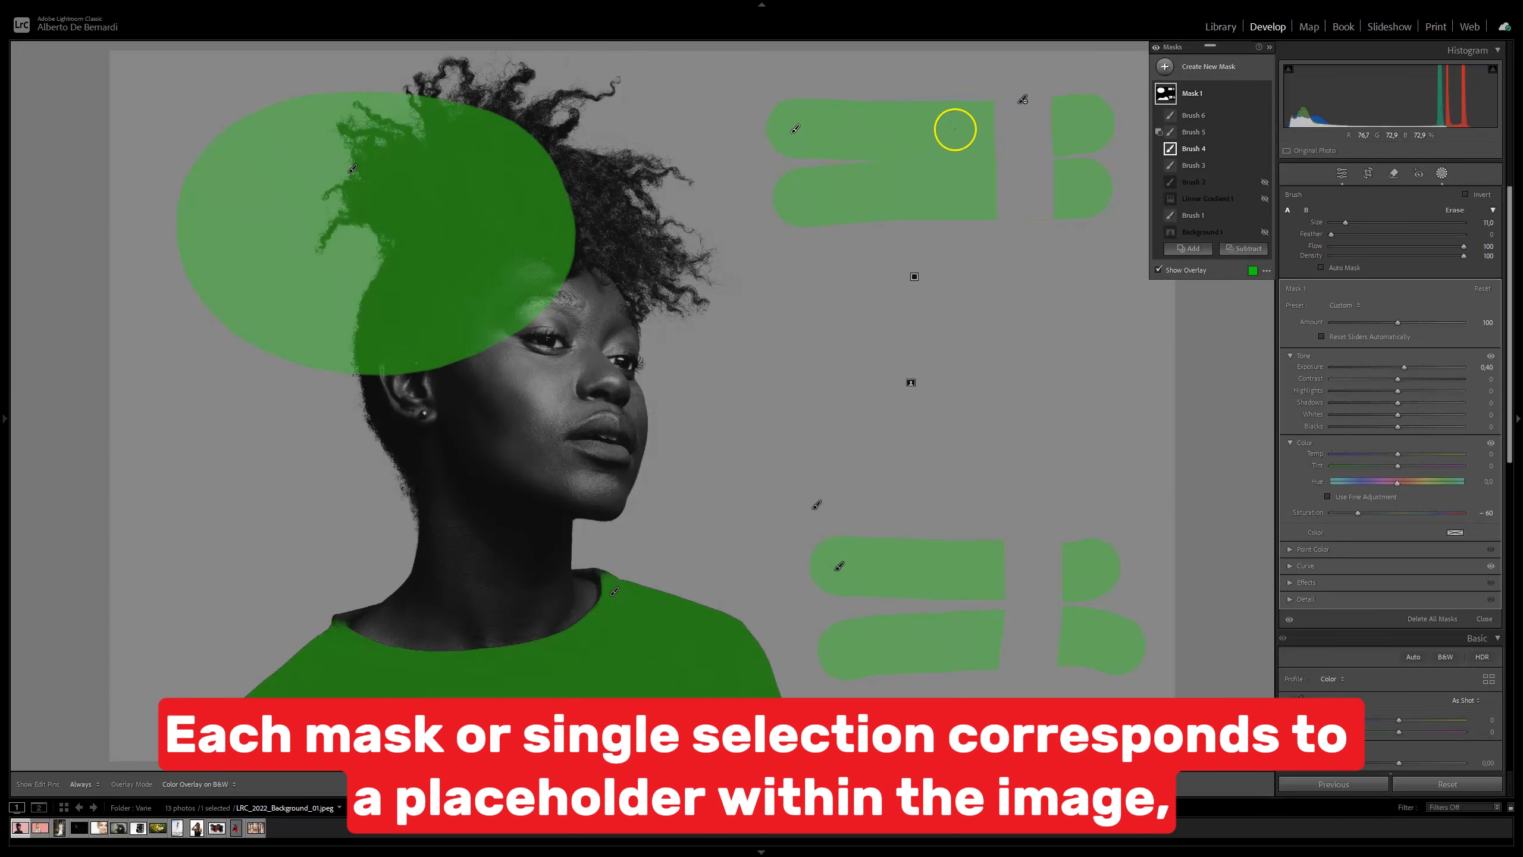
Step: Examine Mask 1's brush, background and linear gradient selections through their pins on the image
left_click(1023, 101)
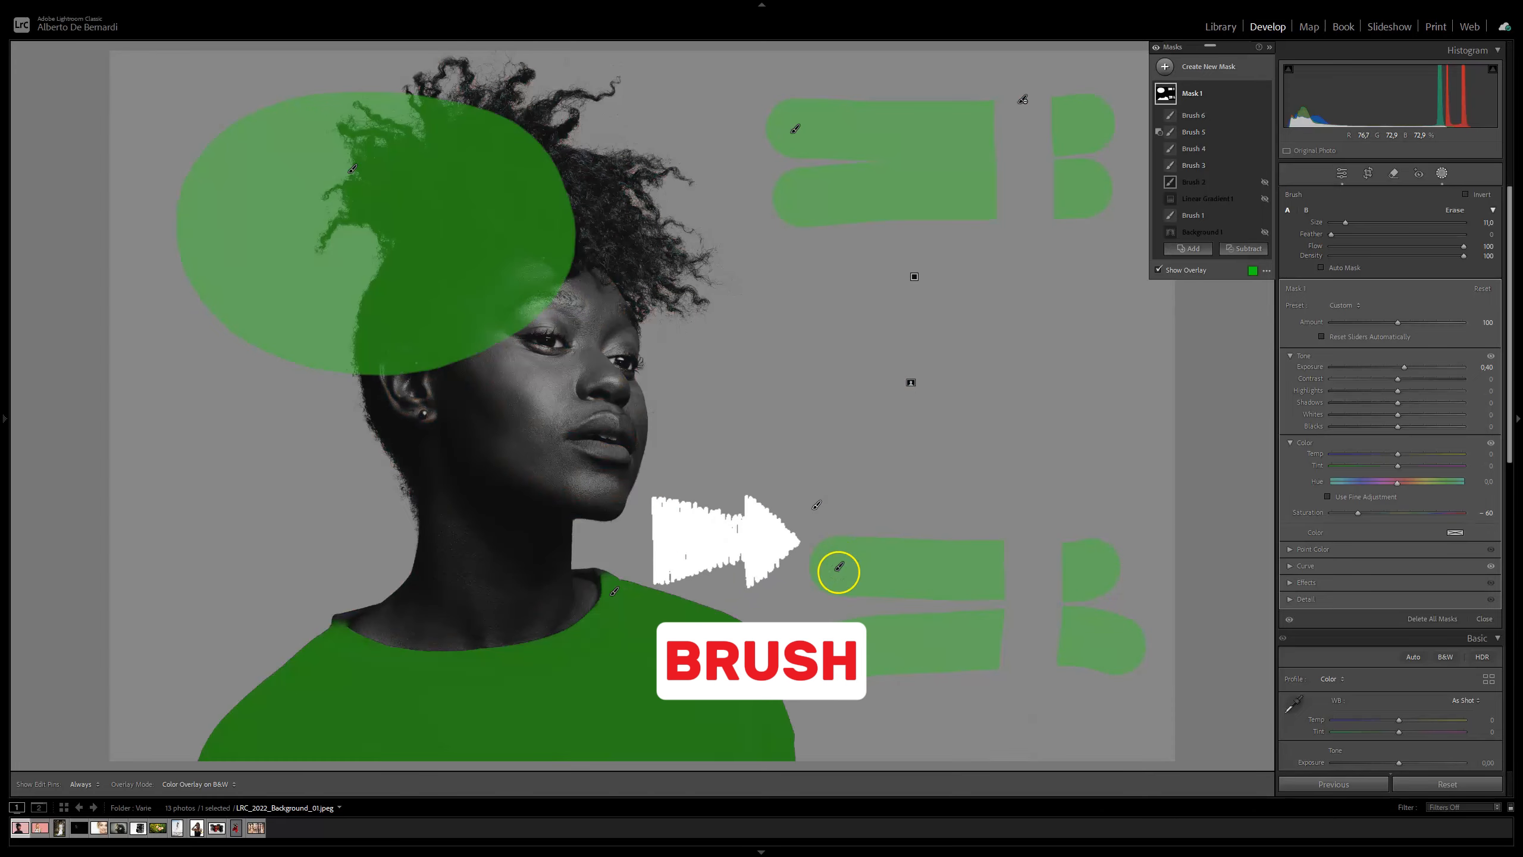
left_click(839, 567)
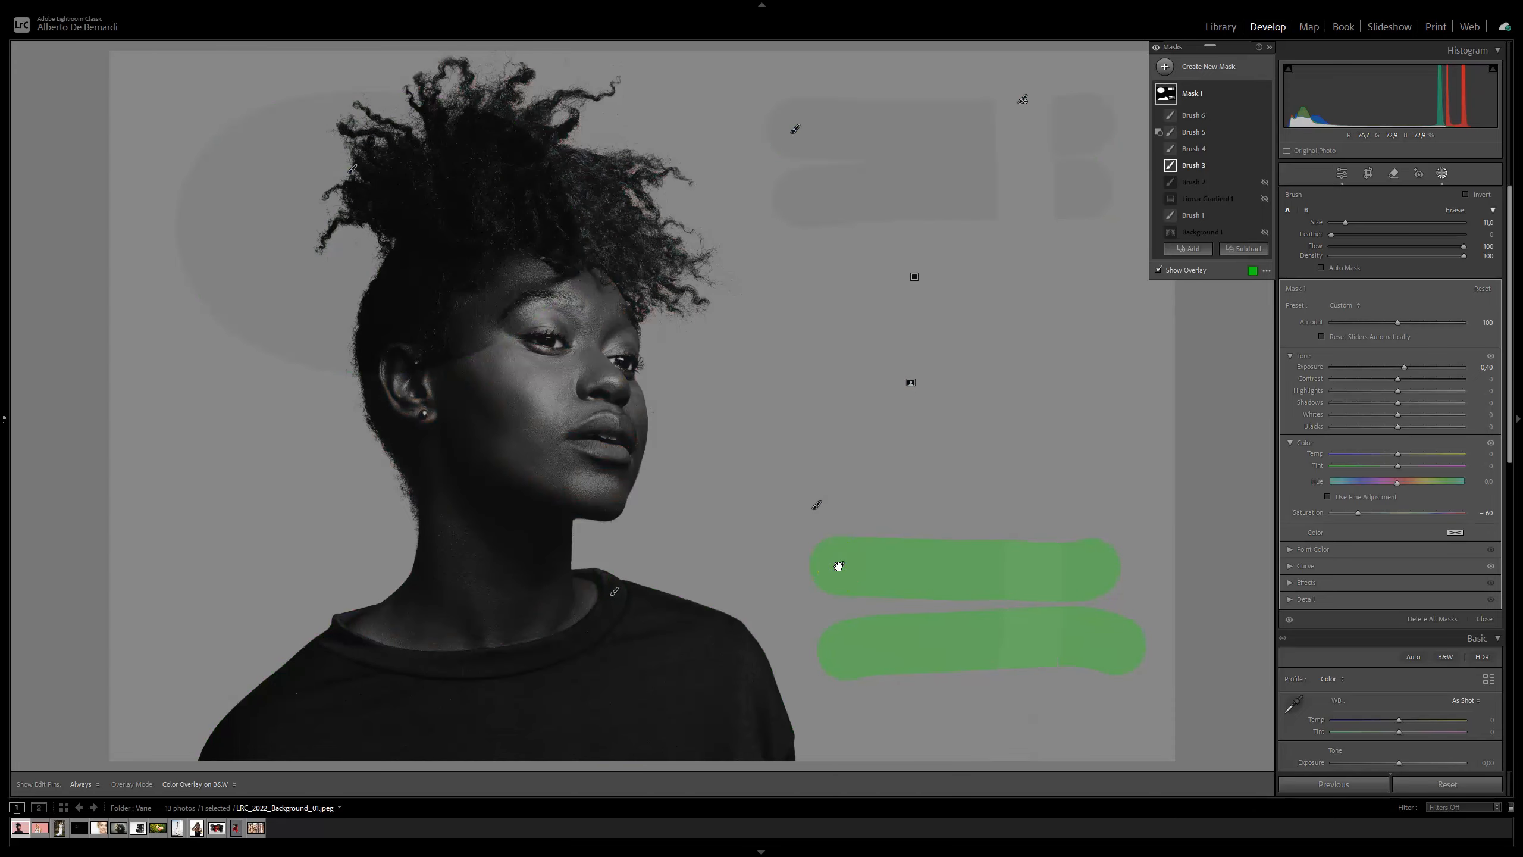
left_click(911, 383)
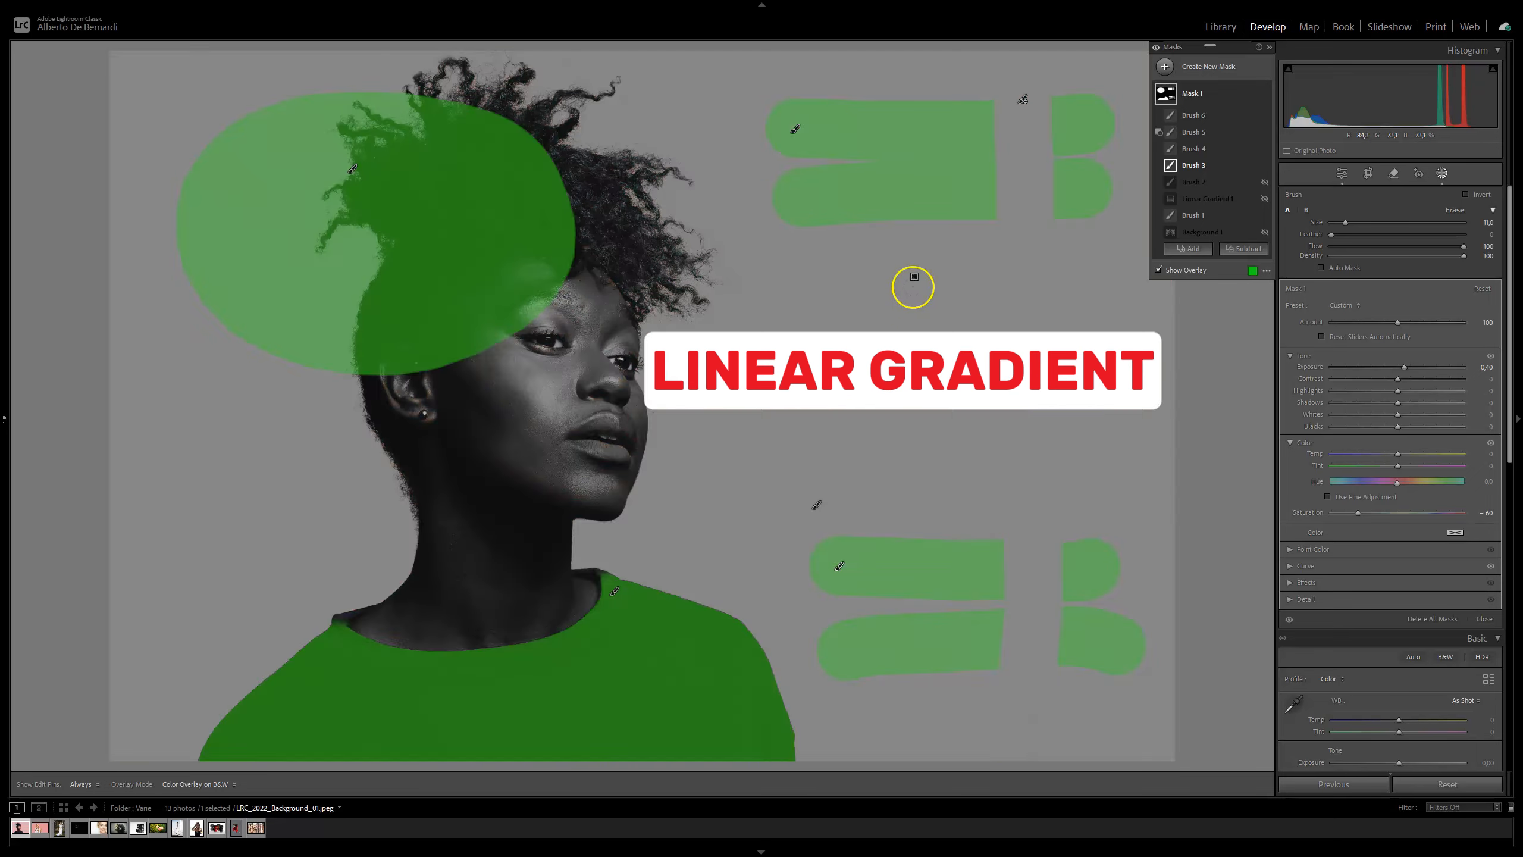
left_click(914, 278)
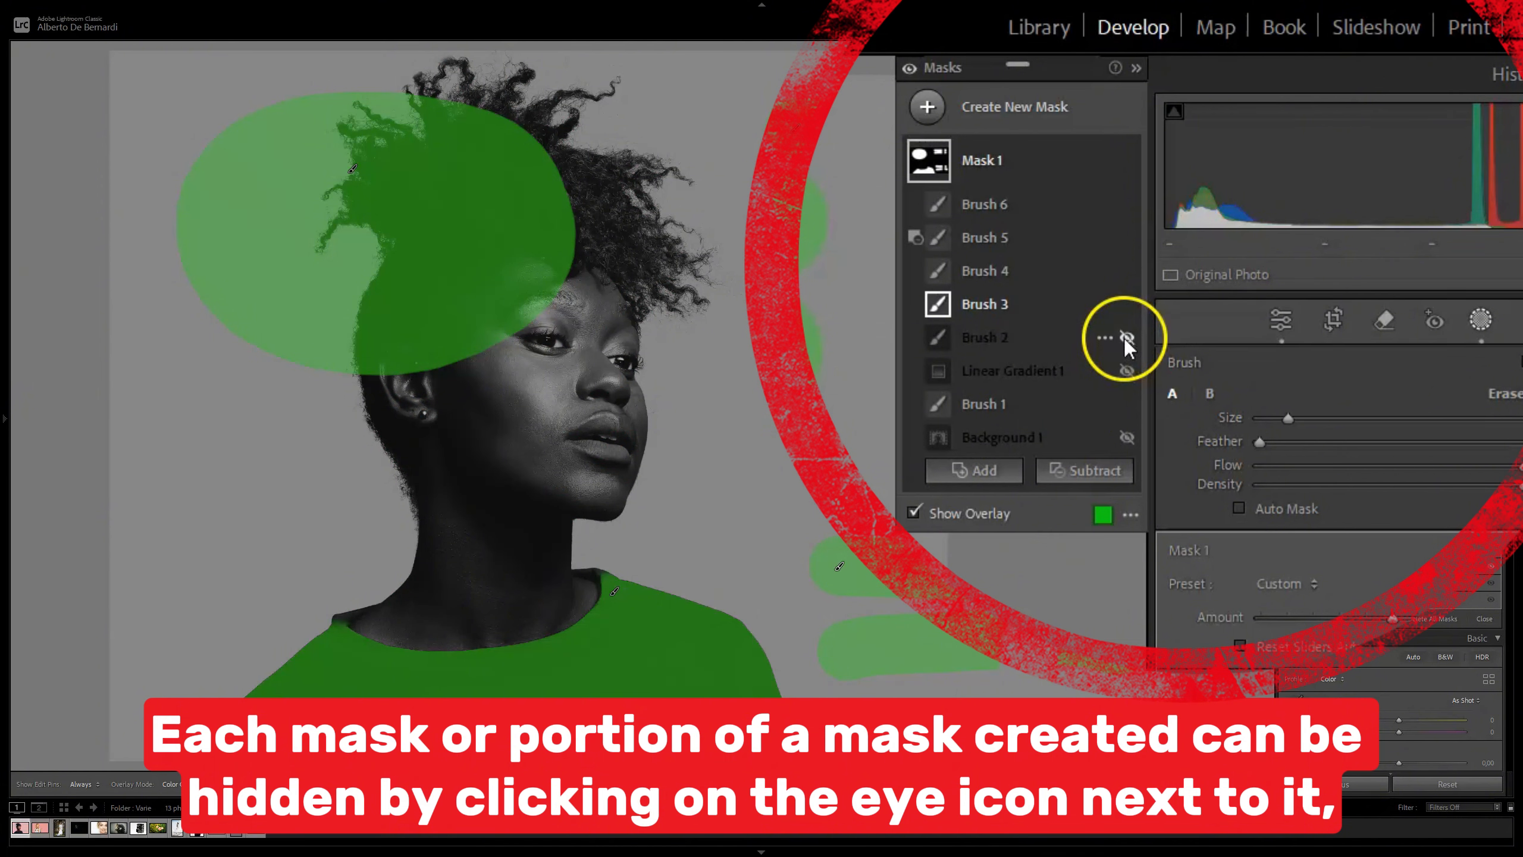
Step: Unhide the Brush 2, Linear Gradient 1 and Background 1 components of Mask 1 and delete Brush 6
left_click(1129, 428)
left_click(1127, 437)
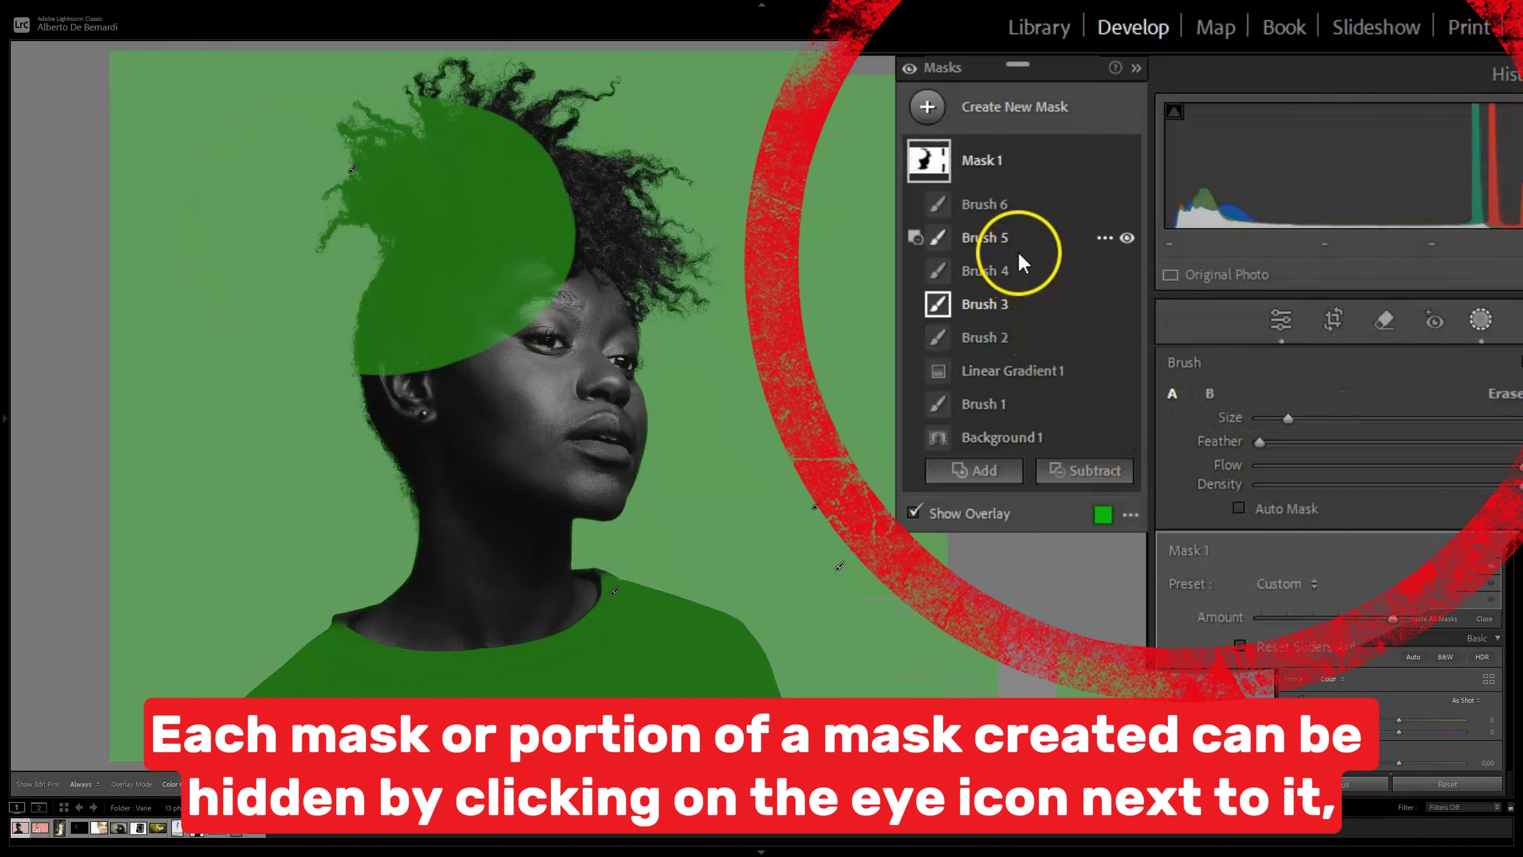
left_click(1107, 204)
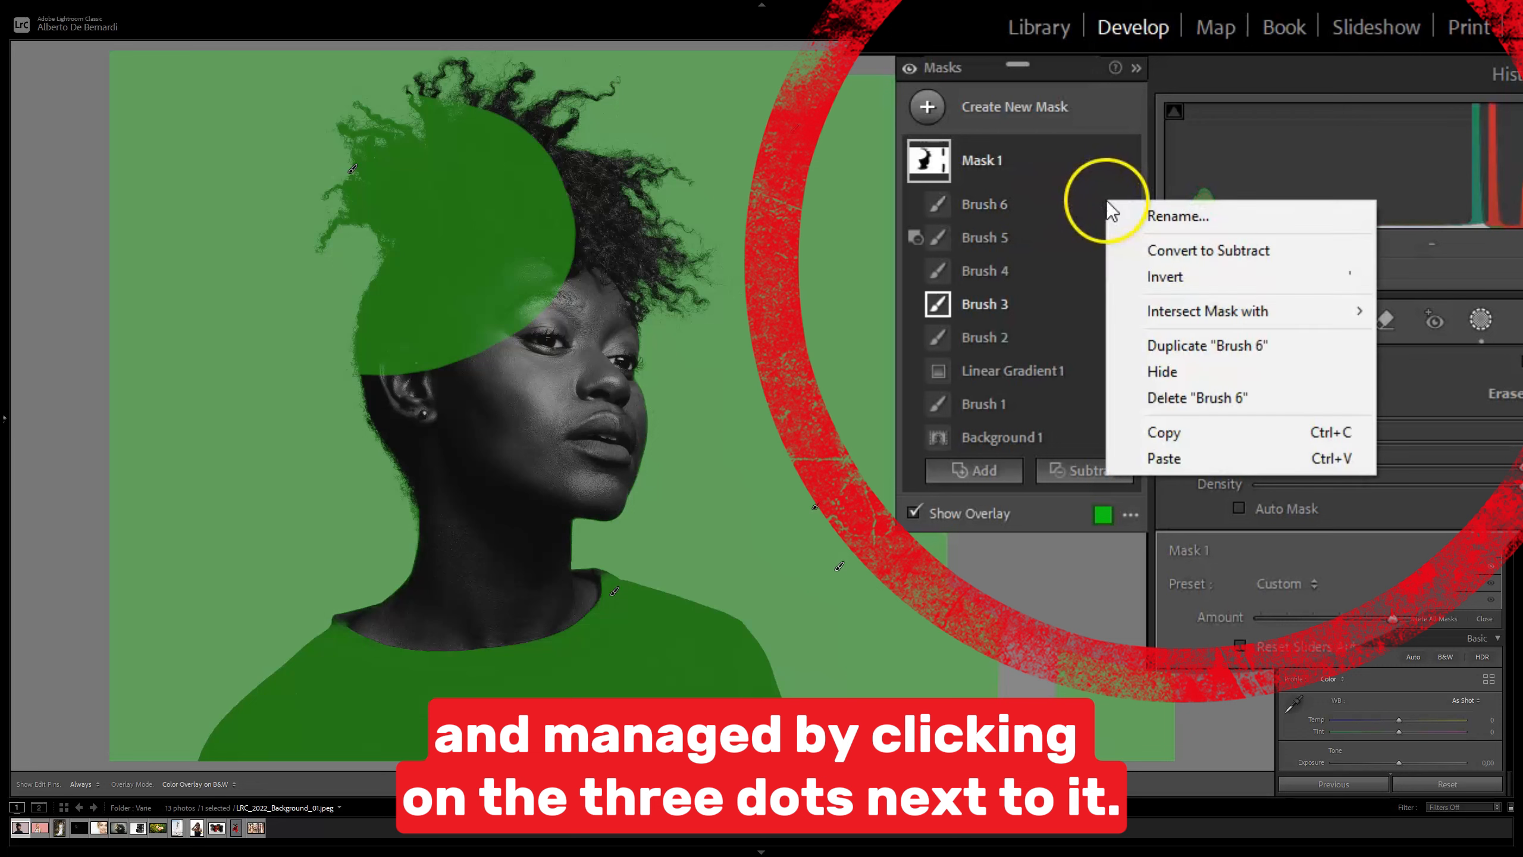
left_click(1204, 388)
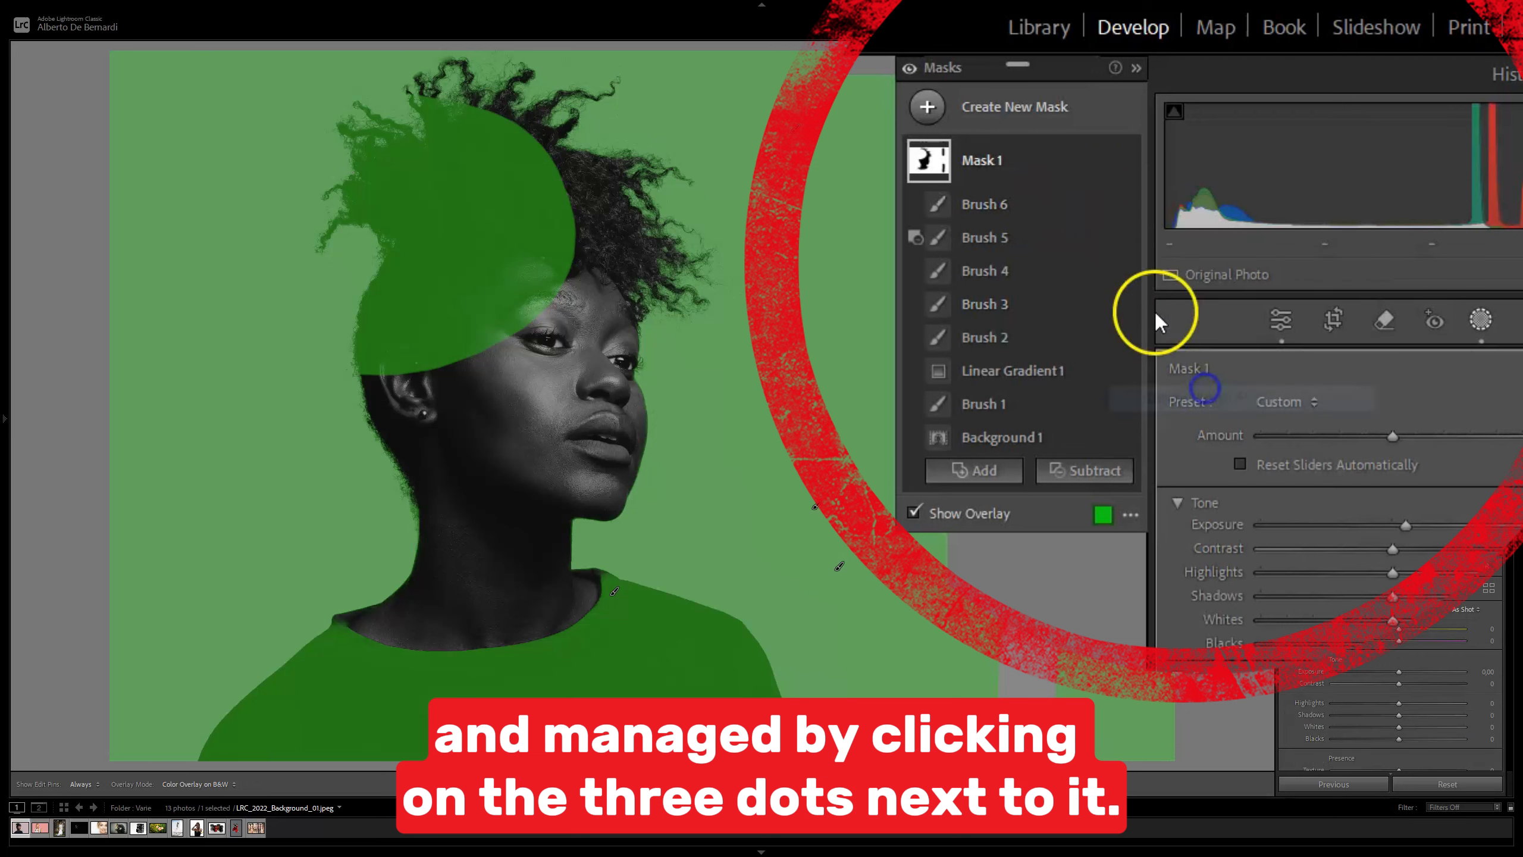
Step: Intersect Brush 5 with a new Brush selection and paint short strokes over the background beside the woman
left_click(1101, 205)
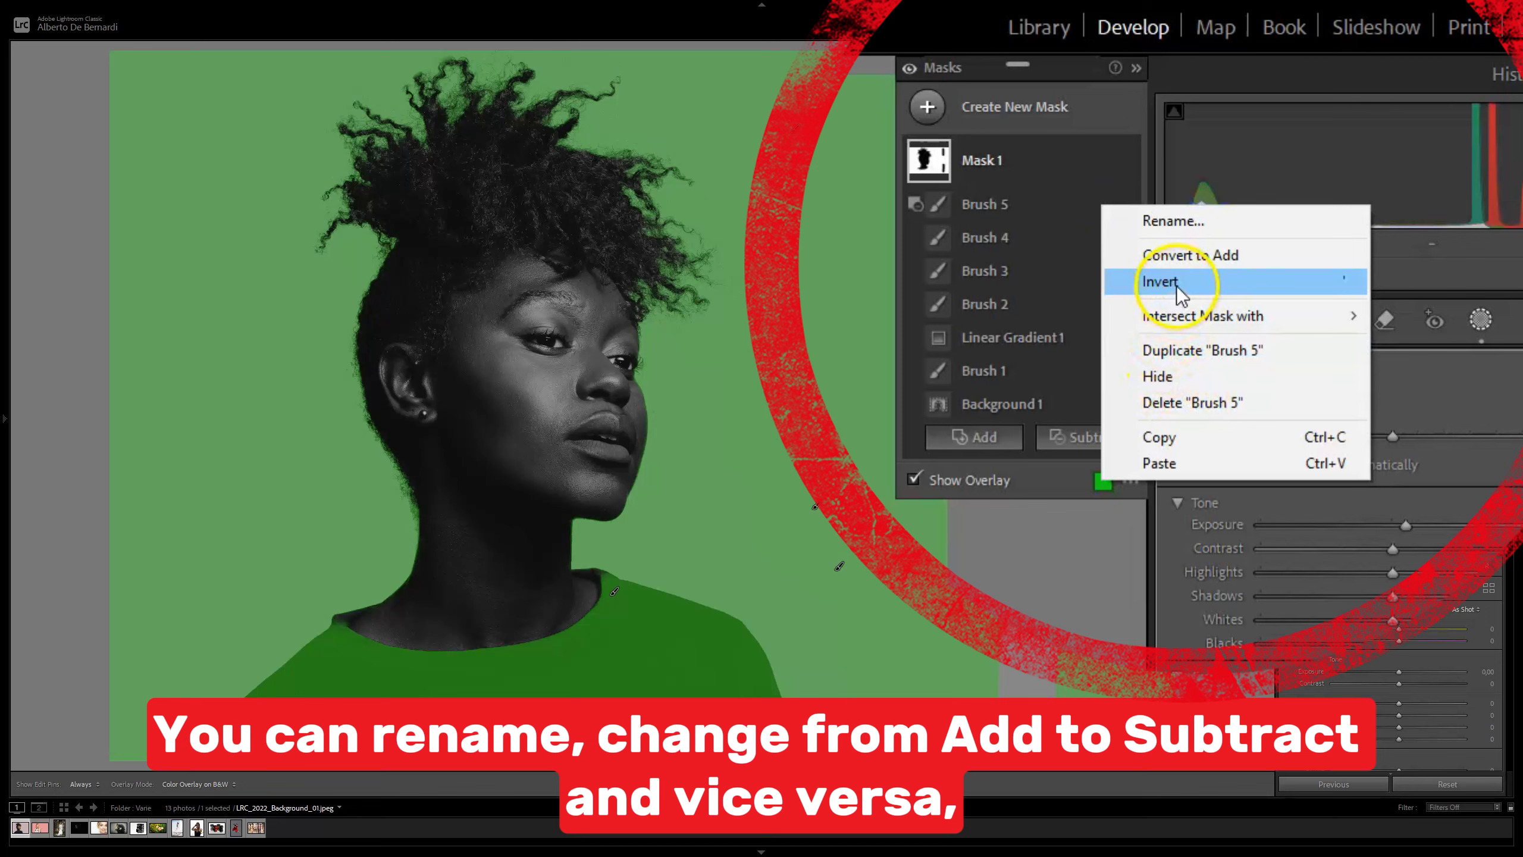
mouse_move(1194, 318)
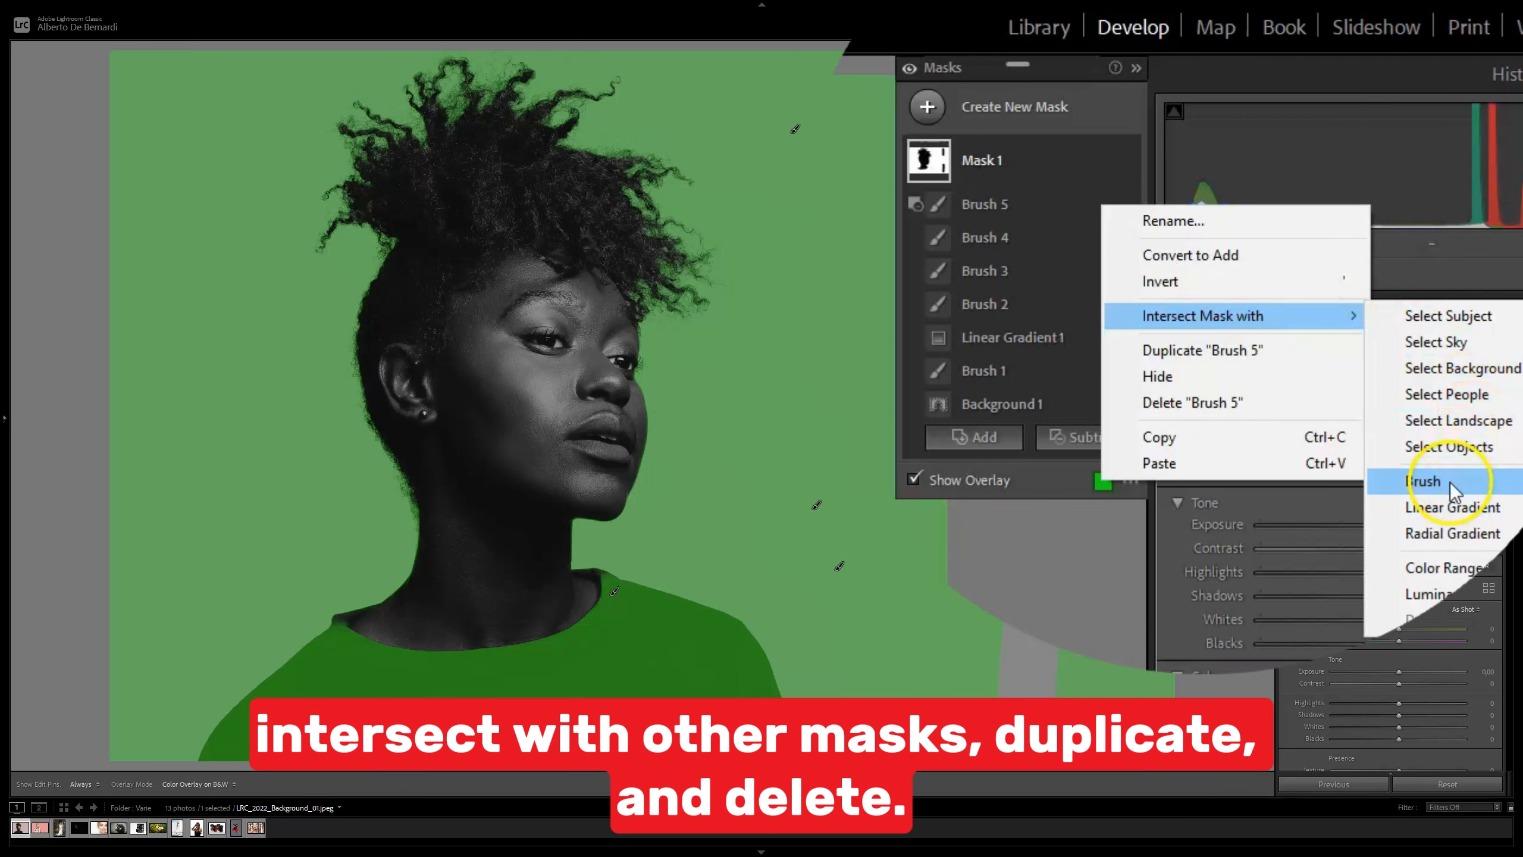
left_click(1450, 483)
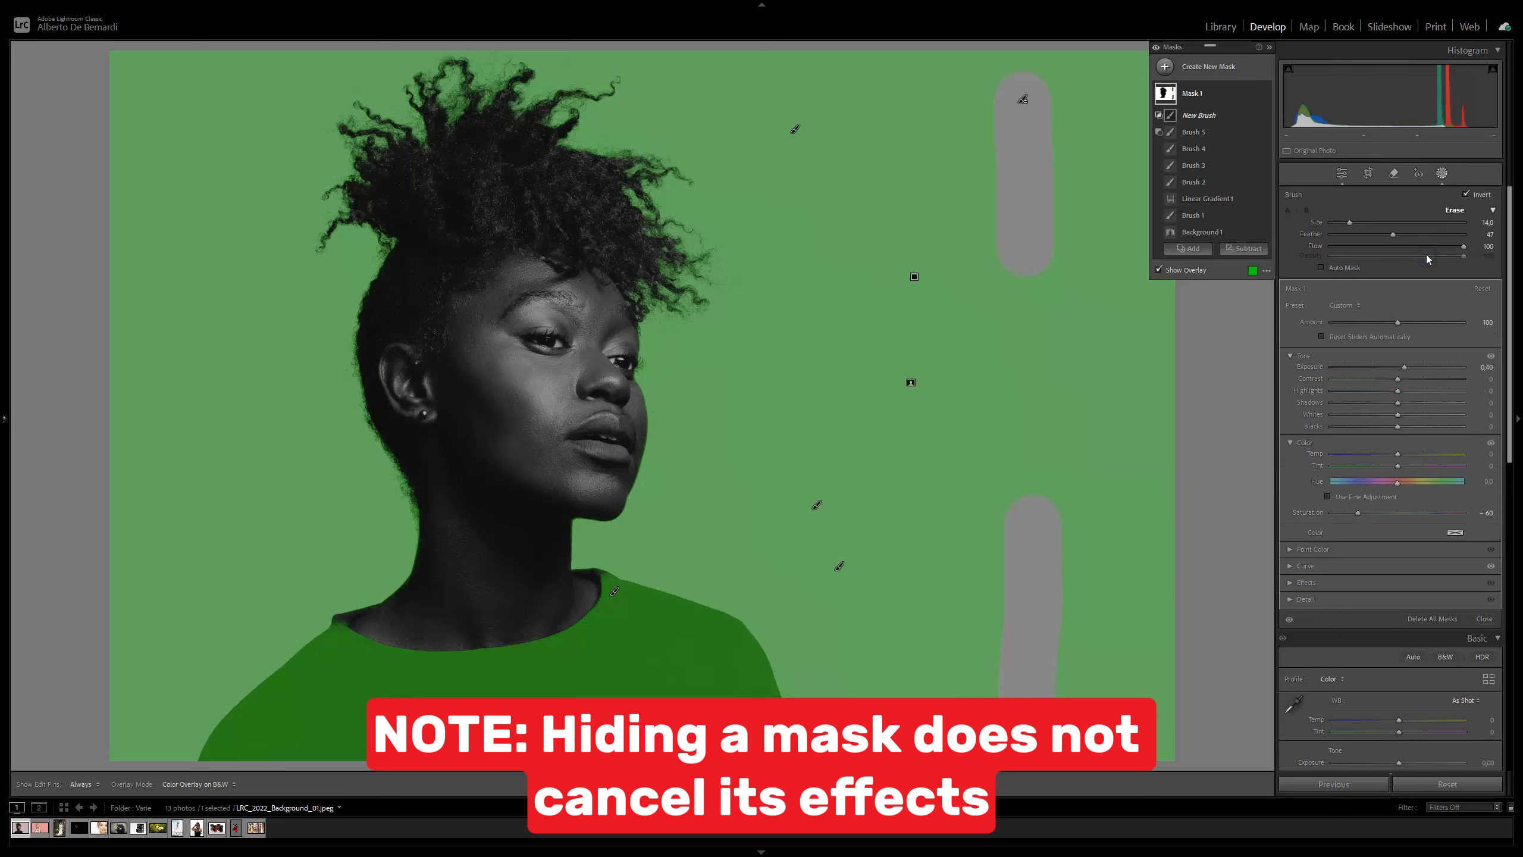
left_click(961, 185)
mouse_move(1014, 185)
left_mouse_down()
mouse_move(1046, 185)
mouse_move(951, 187)
mouse_move(1078, 216)
mouse_move(978, 236)
mouse_move(1013, 262)
left_mouse_up()
mouse_move(1079, 130)
left_mouse_down()
mouse_move(1010, 94)
mouse_move(1024, 89)
mouse_move(957, 106)
mouse_move(1063, 100)
mouse_move(1093, 150)
left_mouse_up()
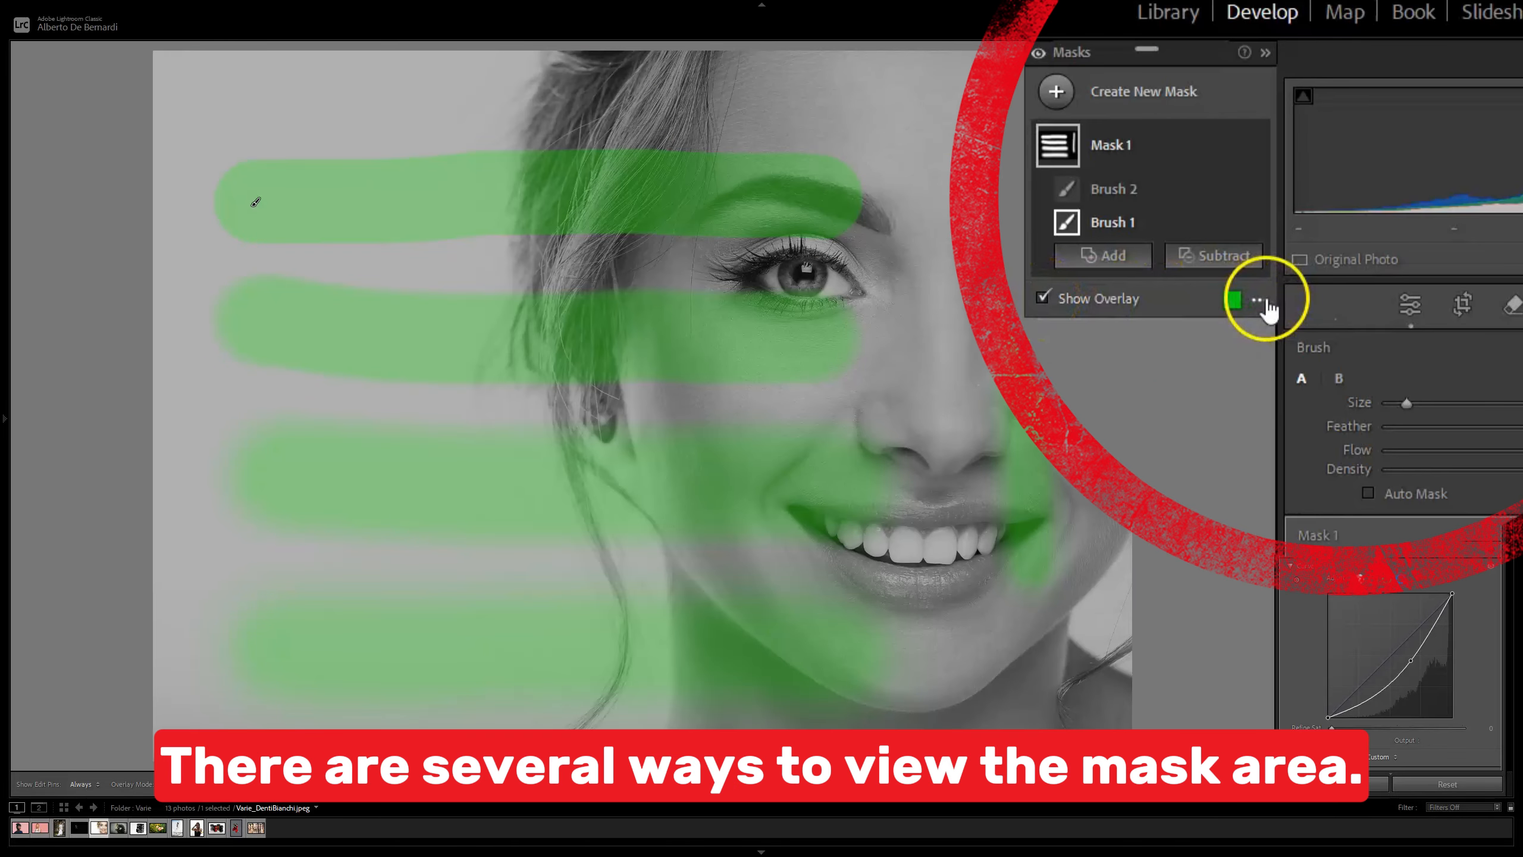
Step: Preview the brushed mask in the Color Overlay and Color Overlay on B&W modes
left_click(1266, 300)
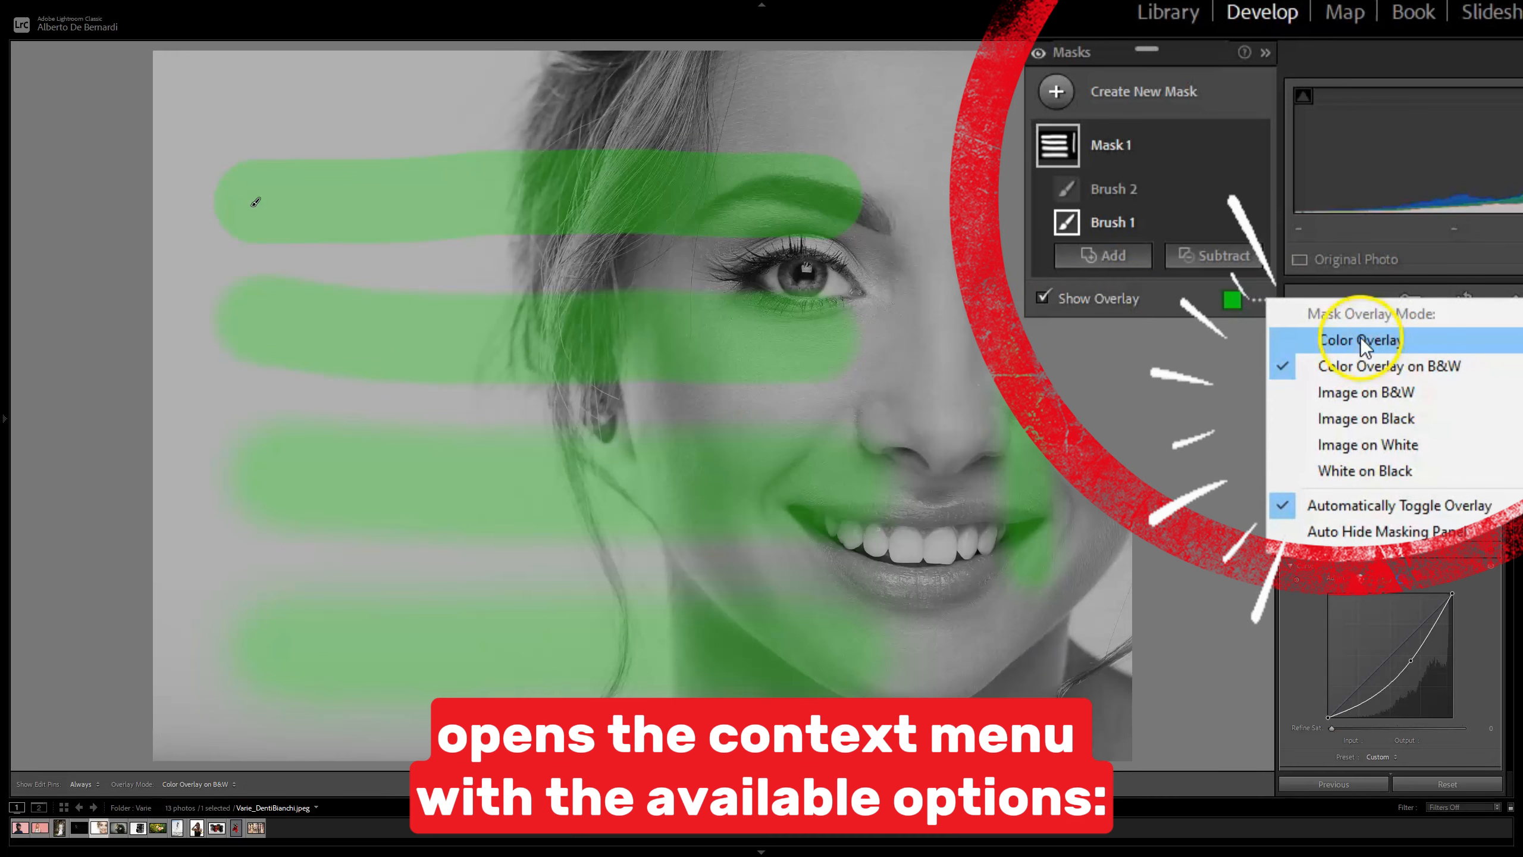
left_click(1360, 338)
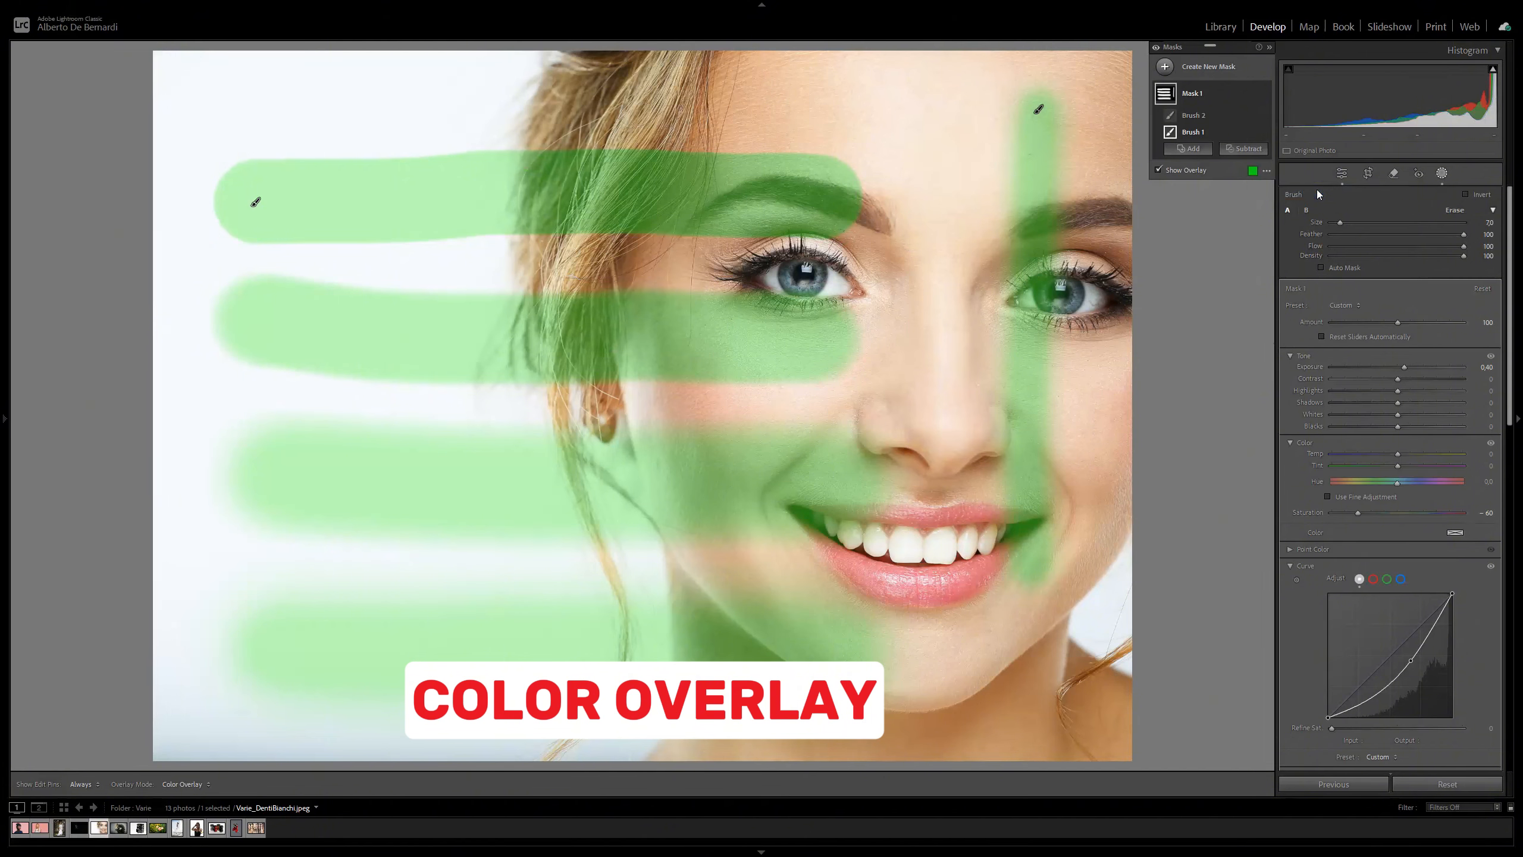
left_click(1266, 170)
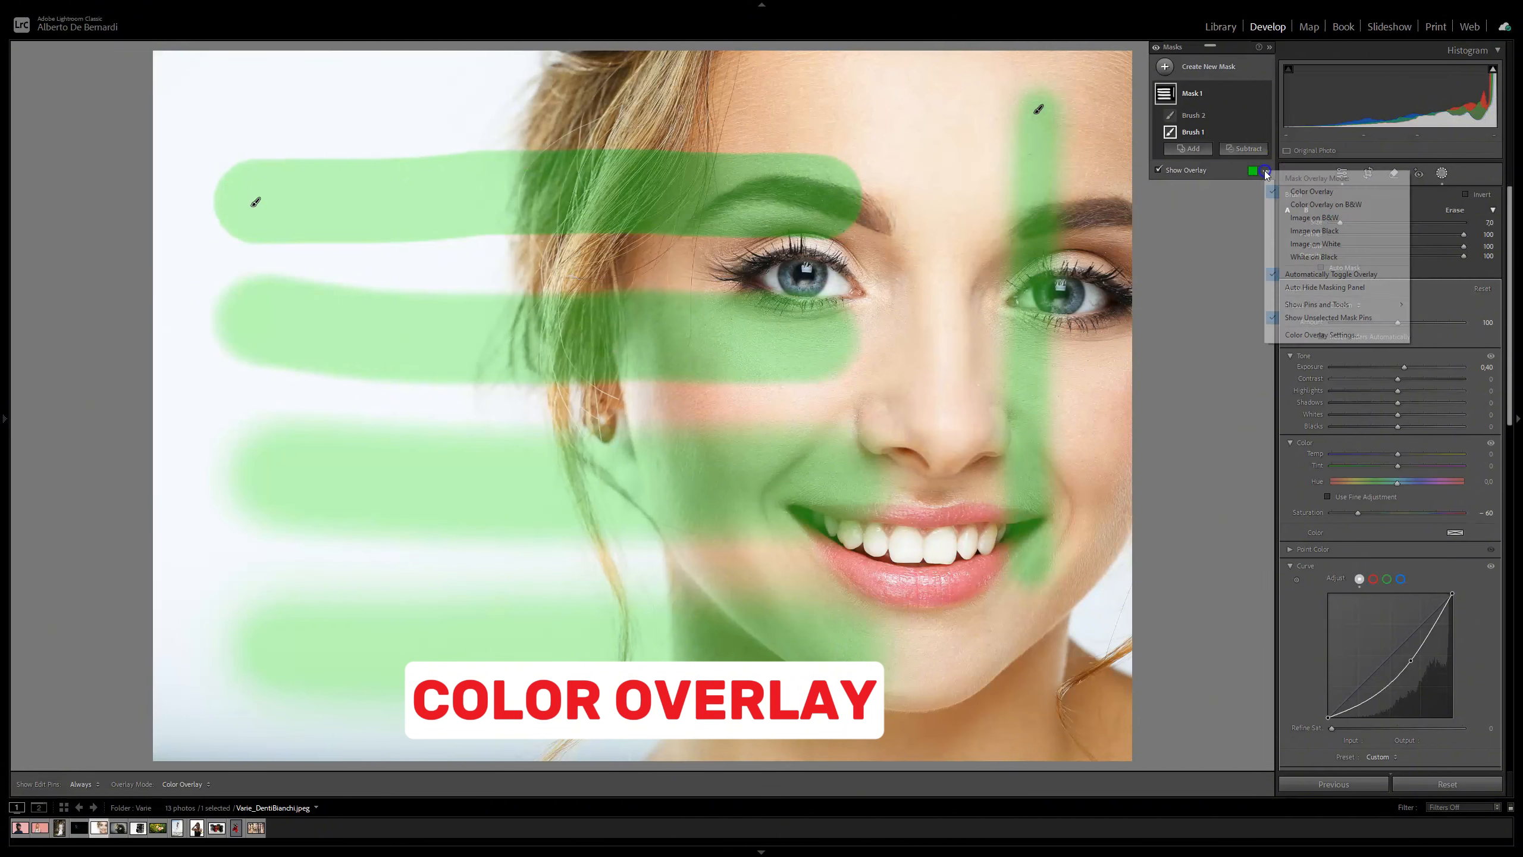
left_click(1305, 205)
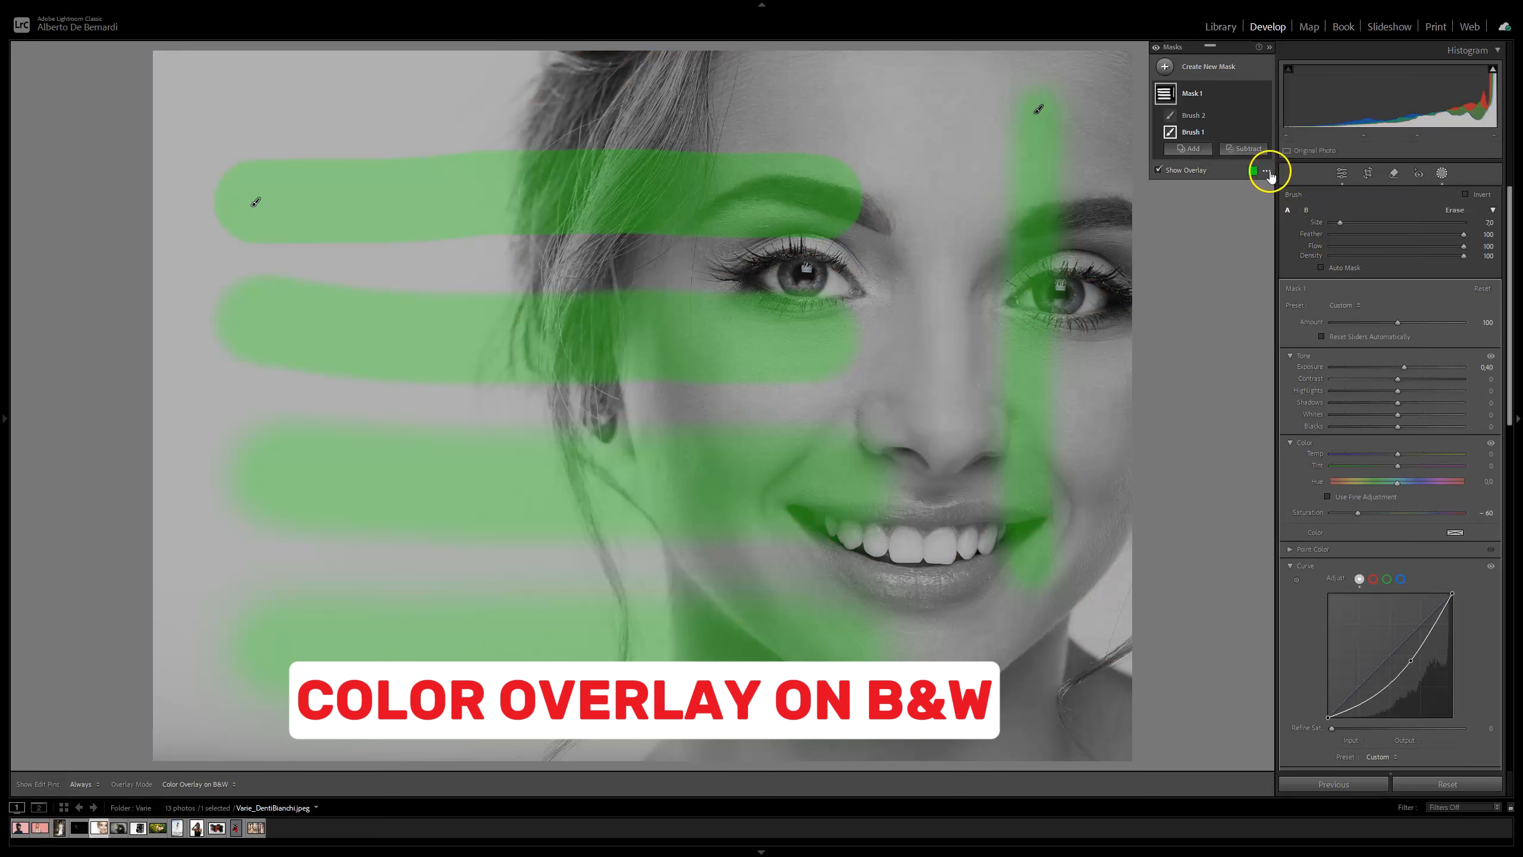
Step: Preview the brushed mask in the Image on B&W and Image on Black overlay modes
left_click(1267, 171)
left_click(1306, 218)
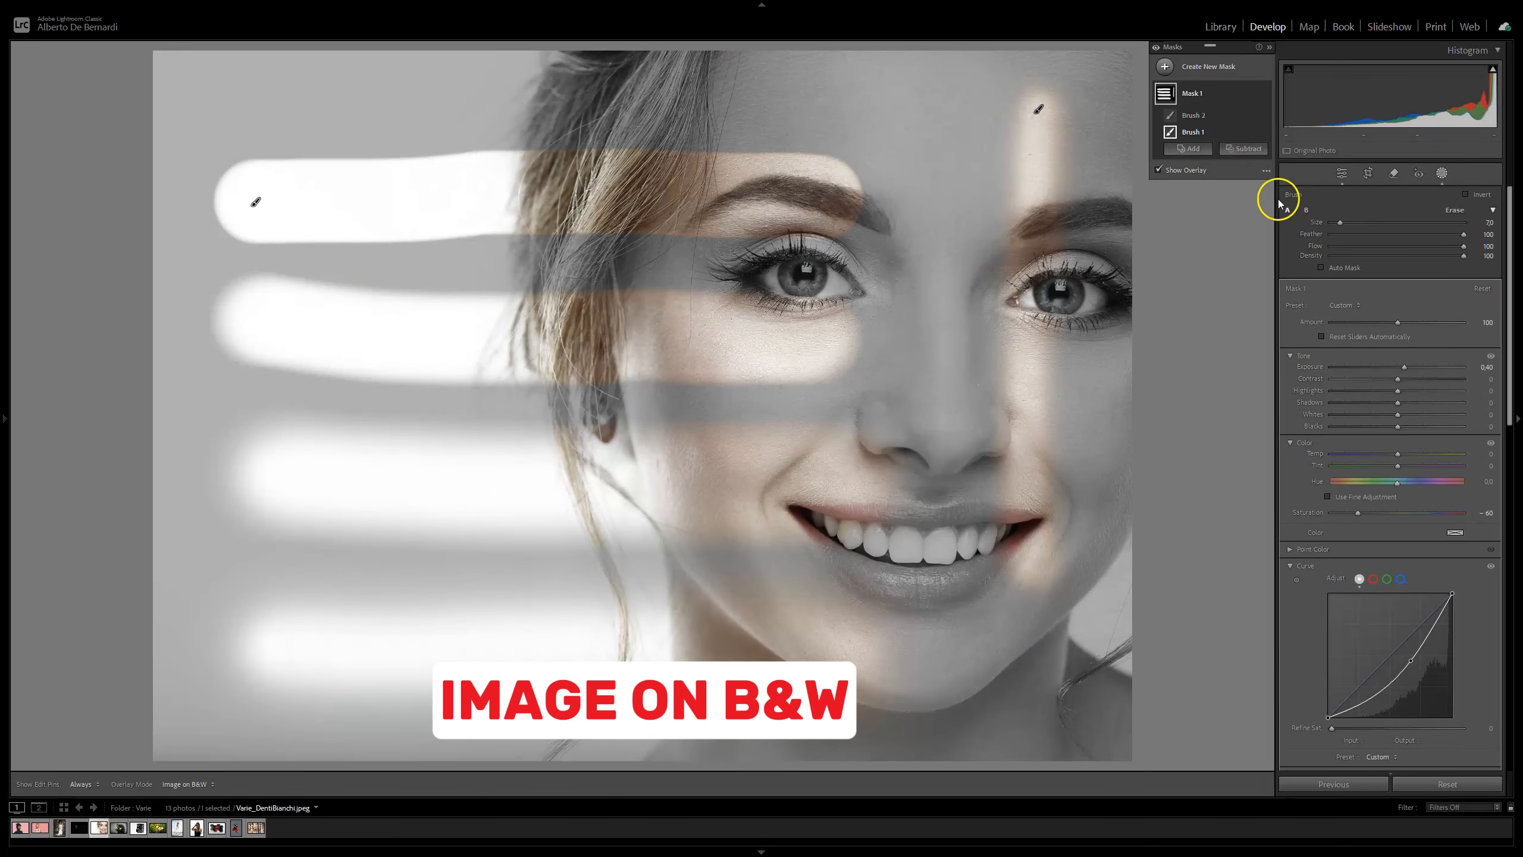
left_click(1267, 170)
left_click(1306, 230)
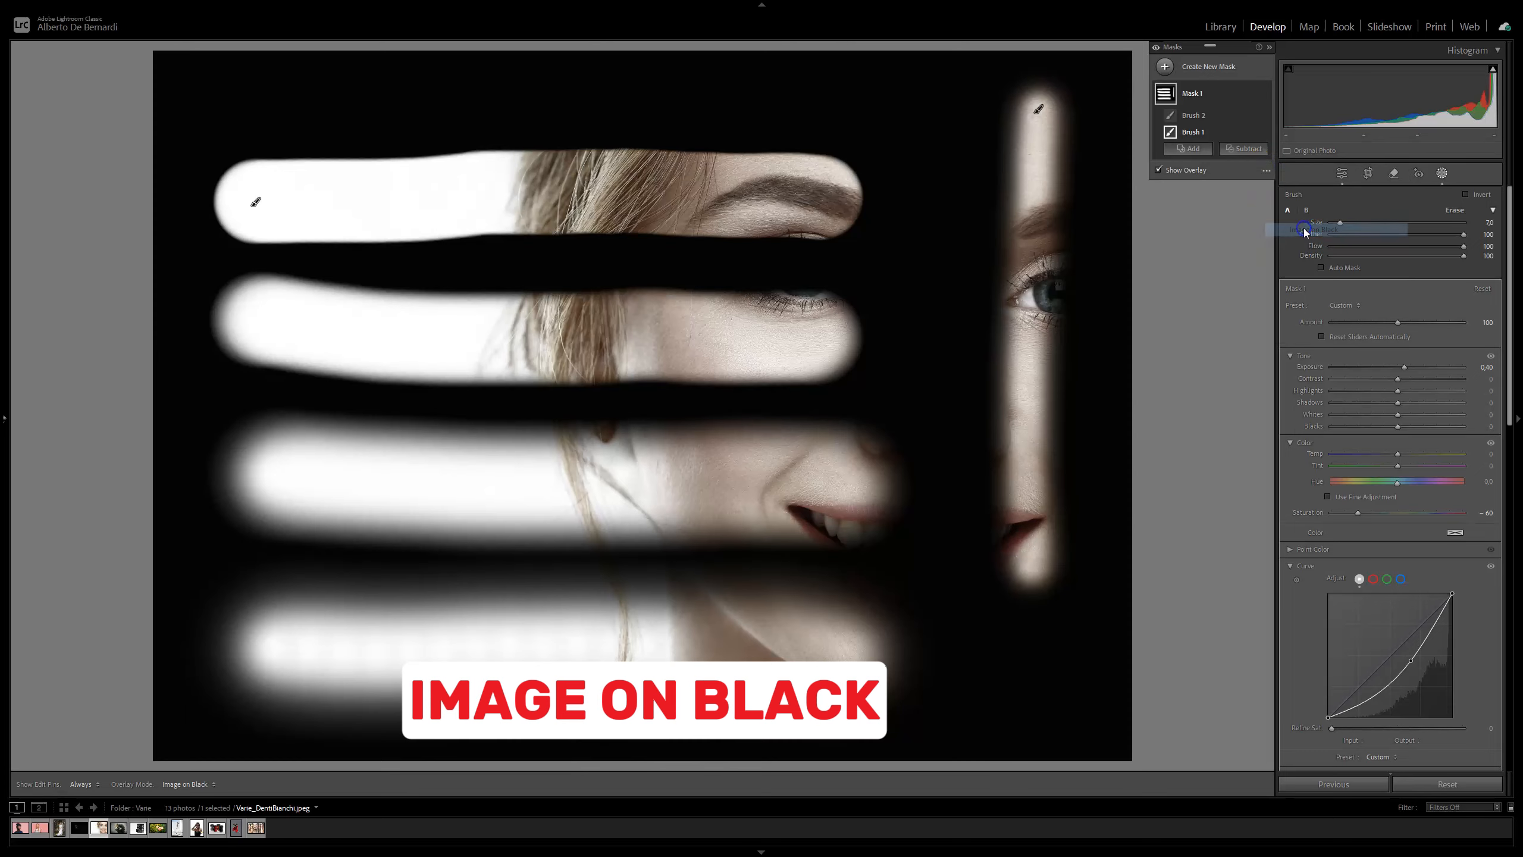
Step: Preview the brushed mask in the Image on White and White on Black overlay modes
left_click(1266, 171)
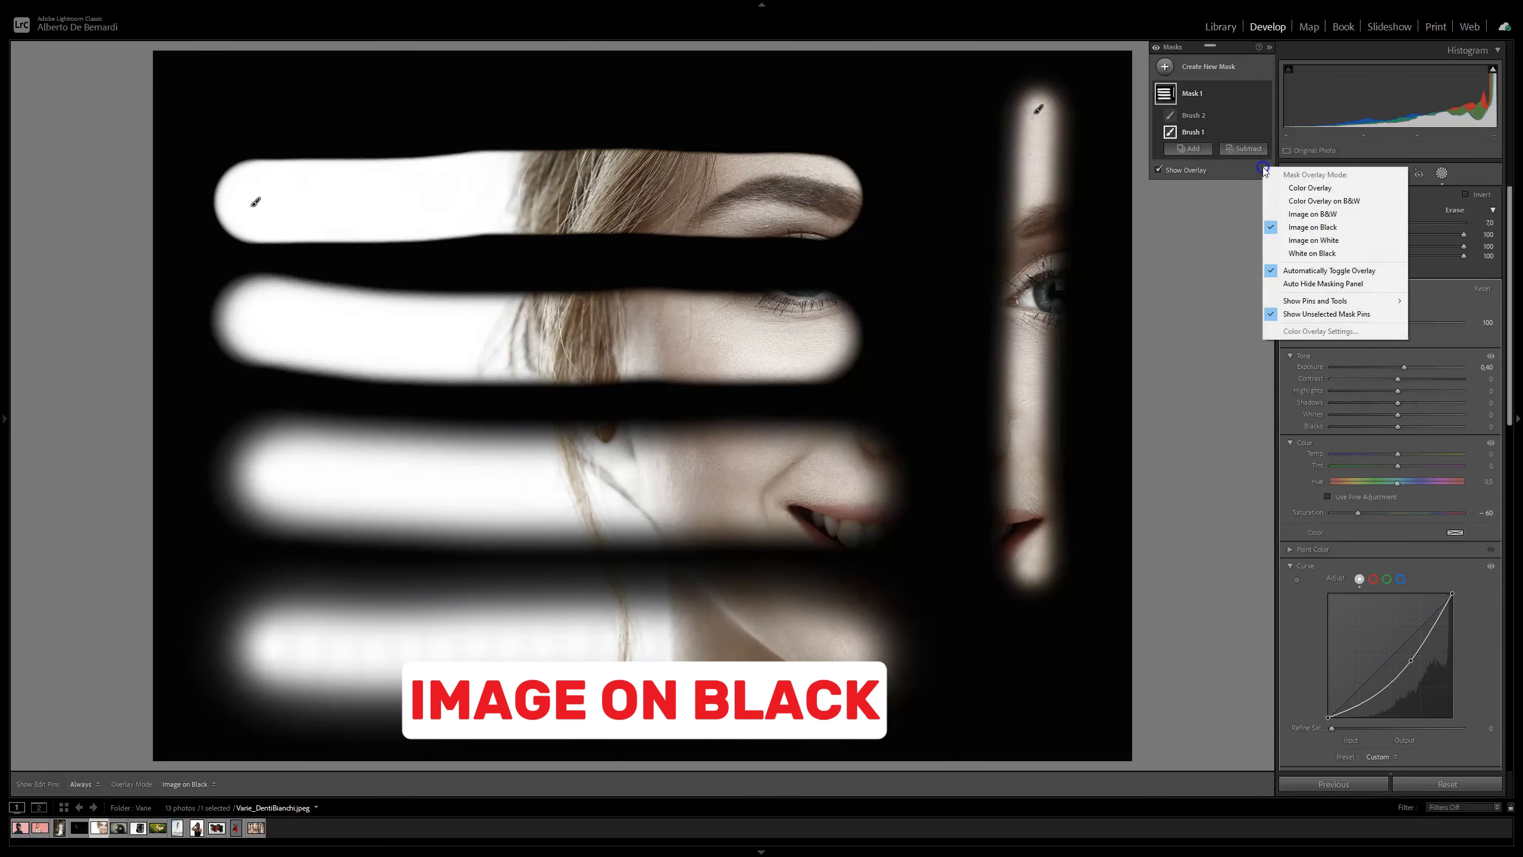
left_click(1300, 240)
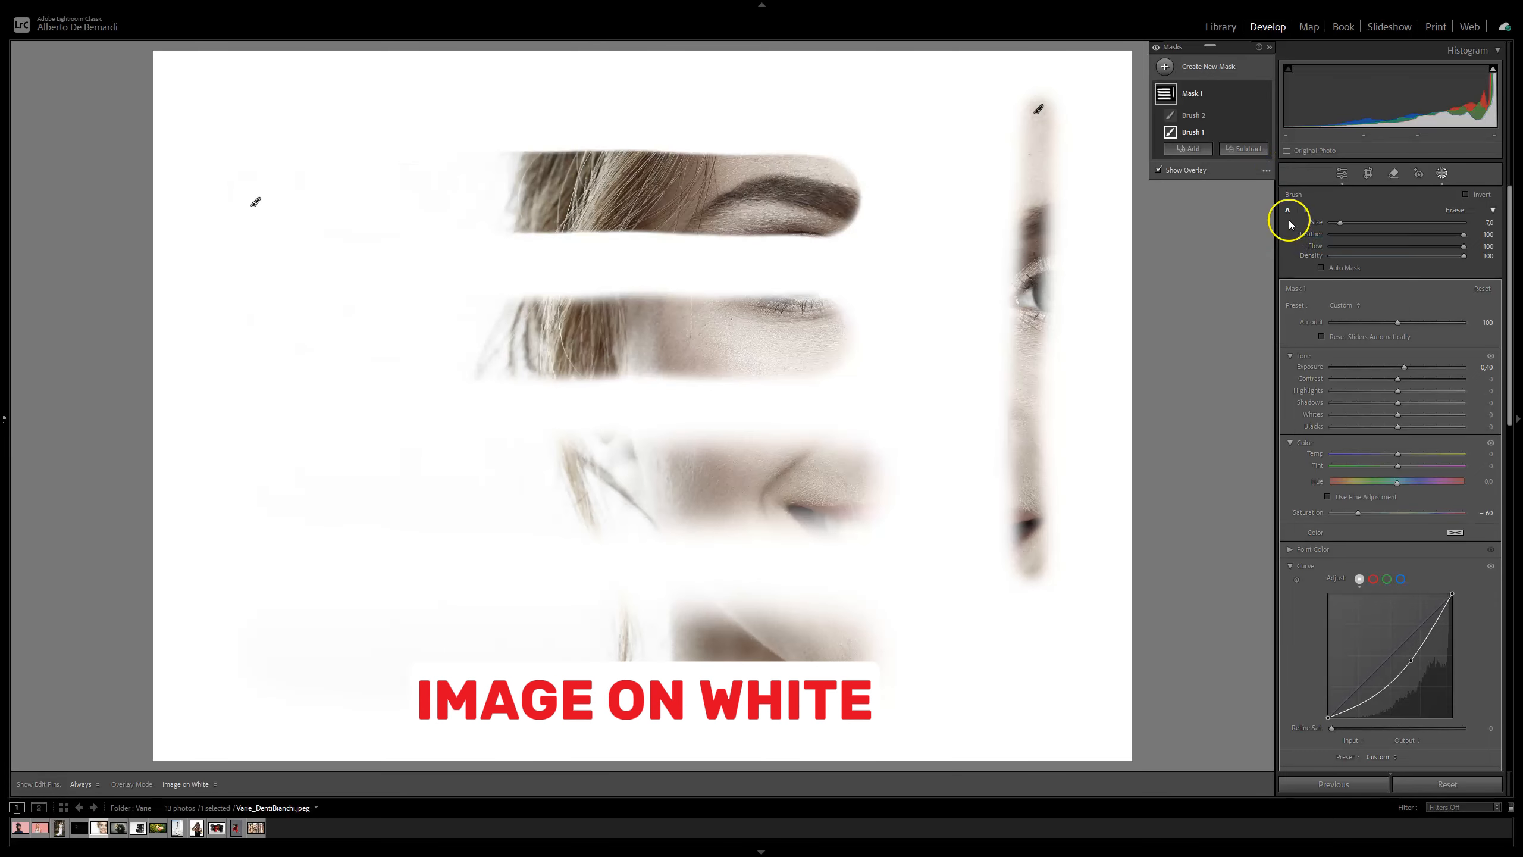
left_click(1265, 173)
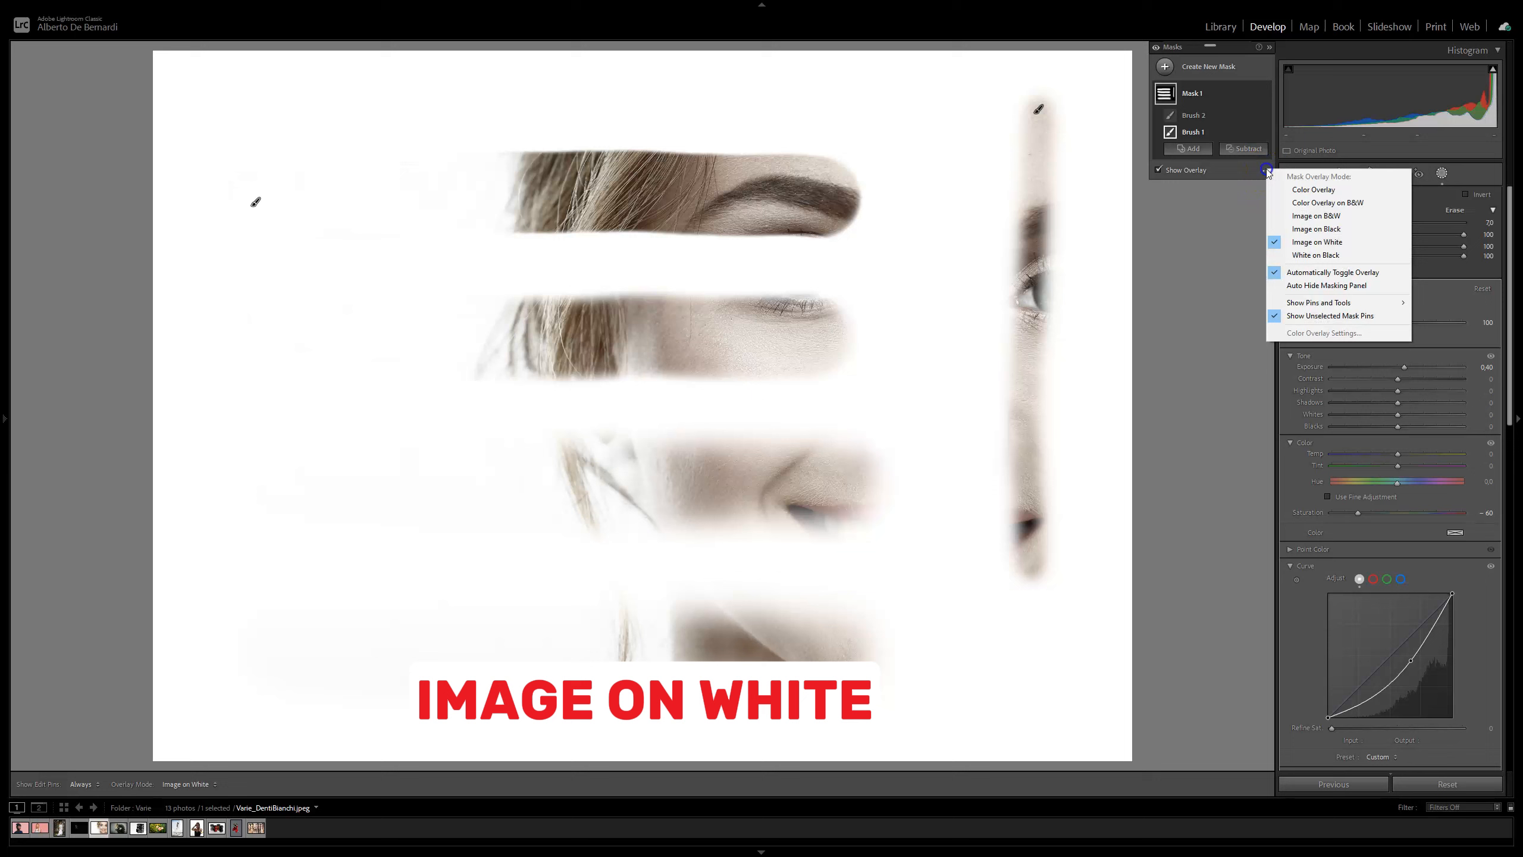
left_click(1316, 256)
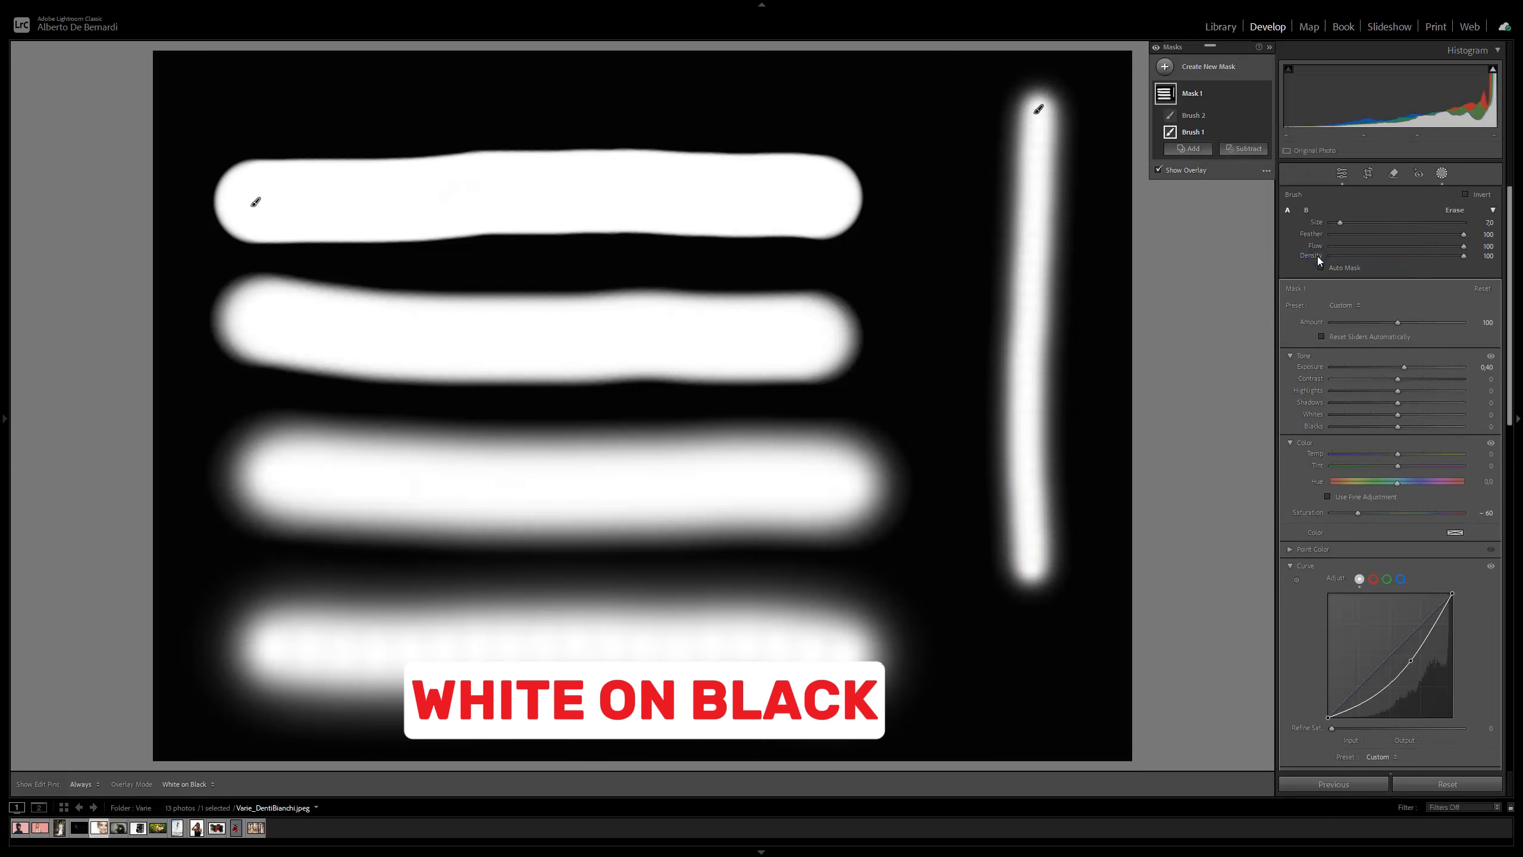
Step: Set the mask overlay mode to Color Overlay on B&W and toggle the overlay off and on
left_click(1265, 171)
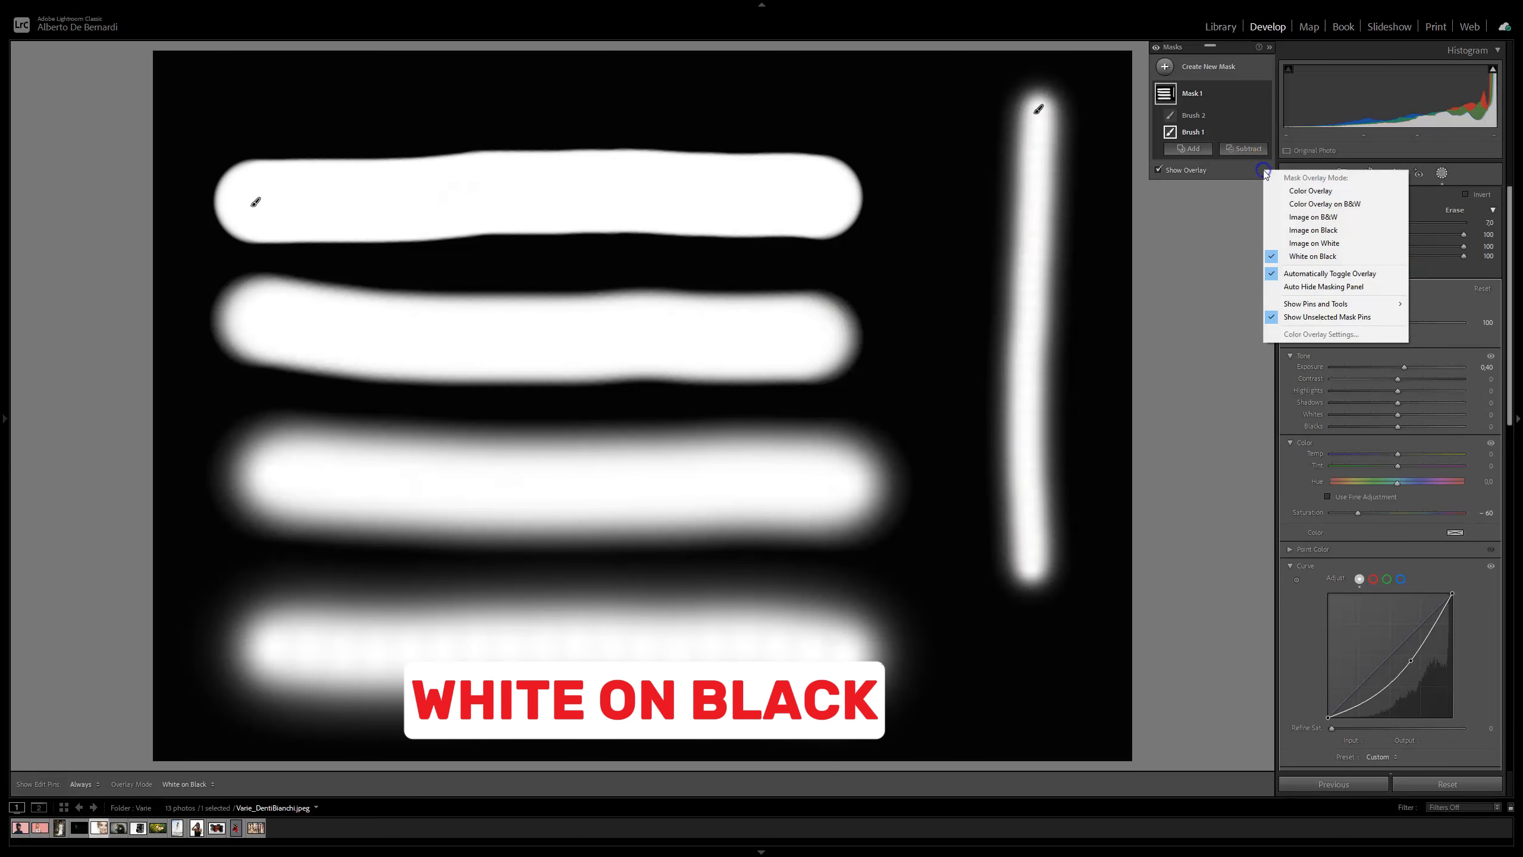
left_click(1296, 205)
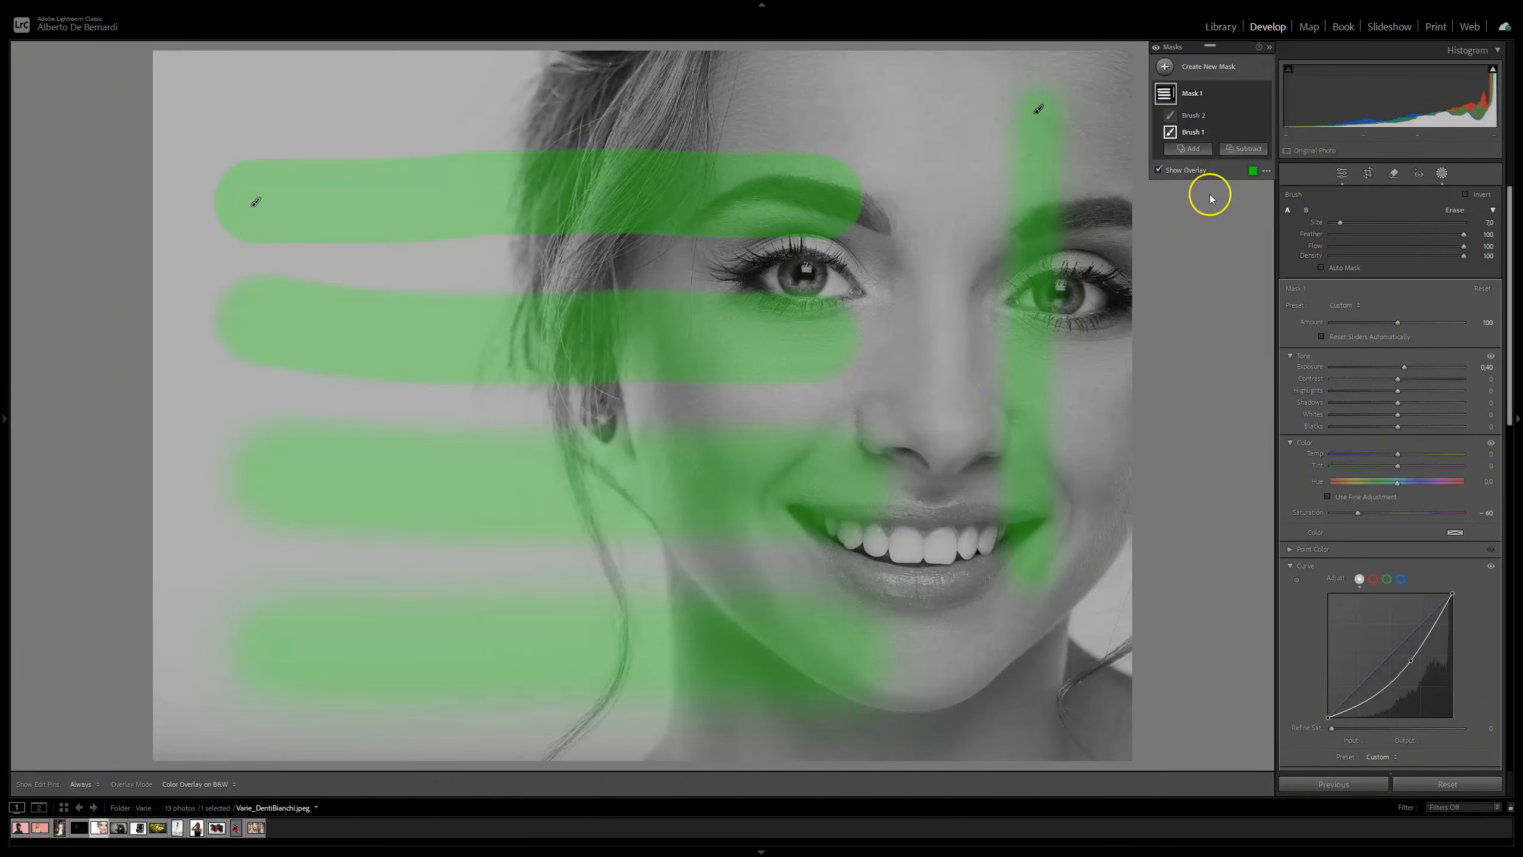
left_click(1158, 171)
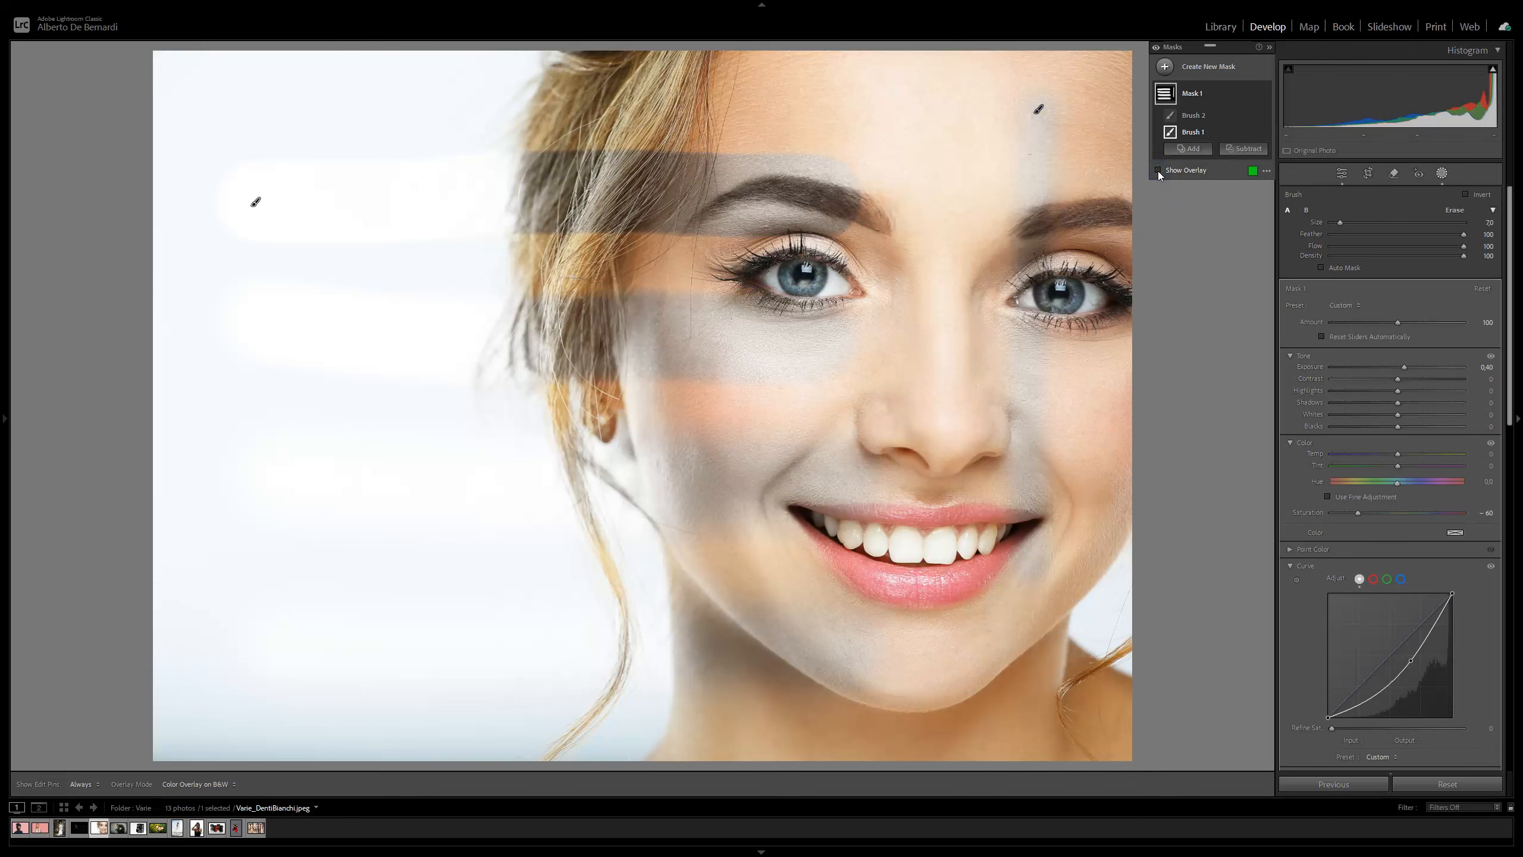
left_click(1158, 171)
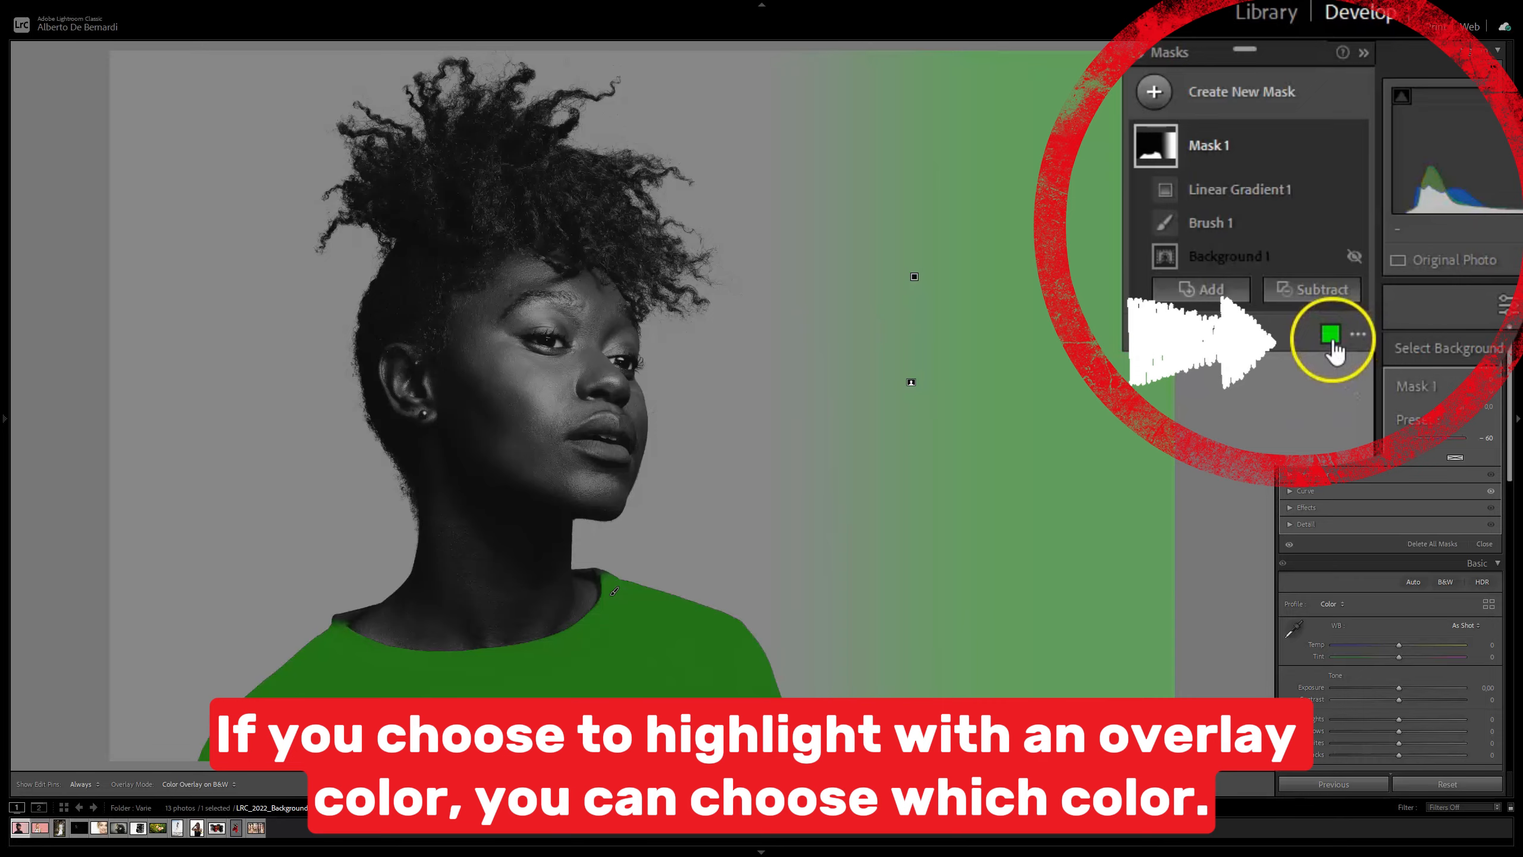
Step: Preview black, white and red as the mask overlay color and return it to green
left_click(1329, 336)
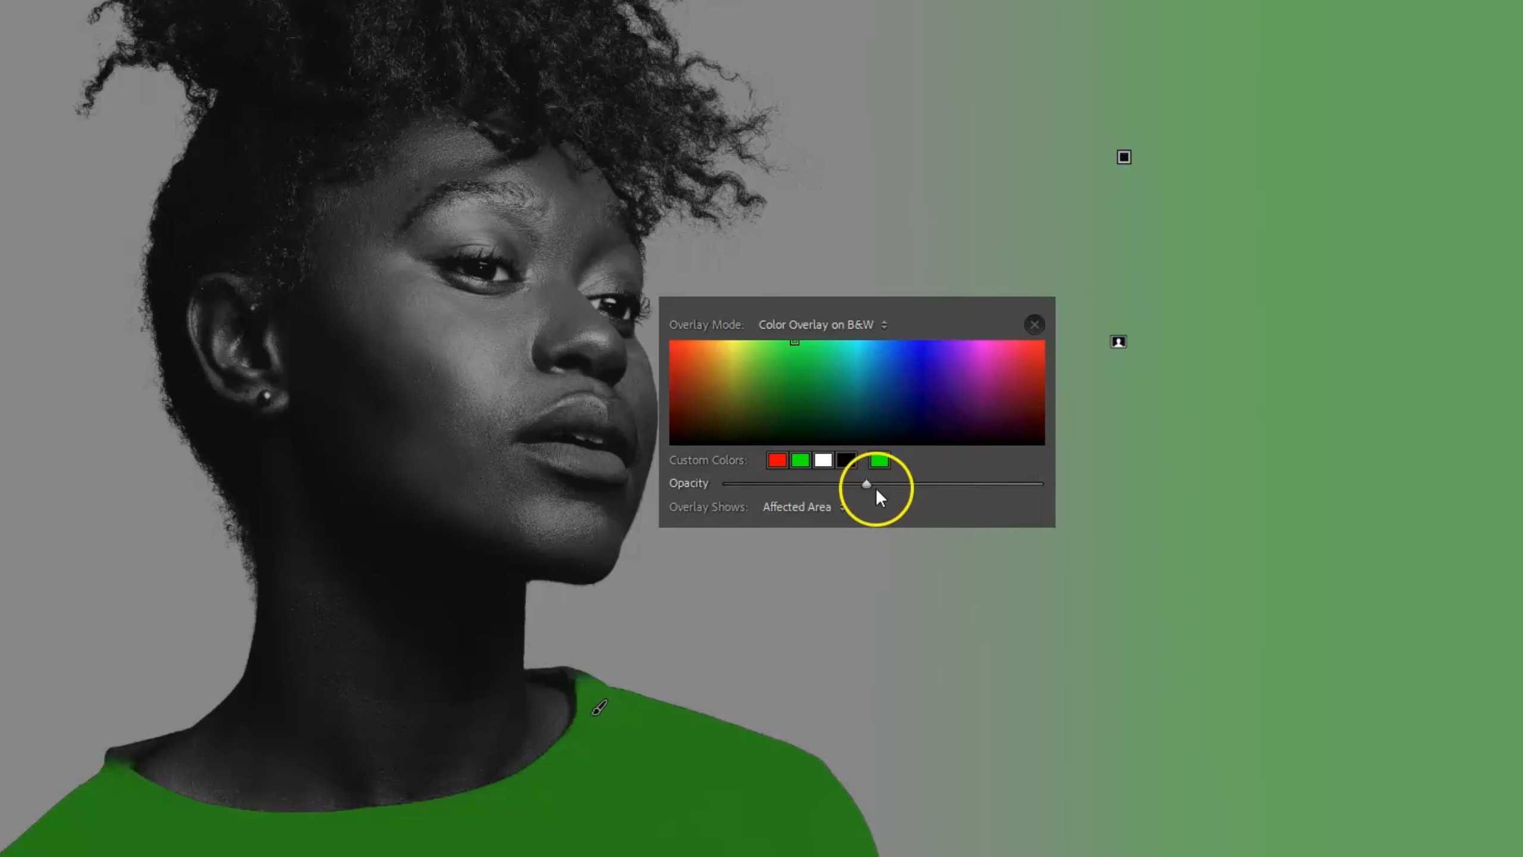
left_click(846, 461)
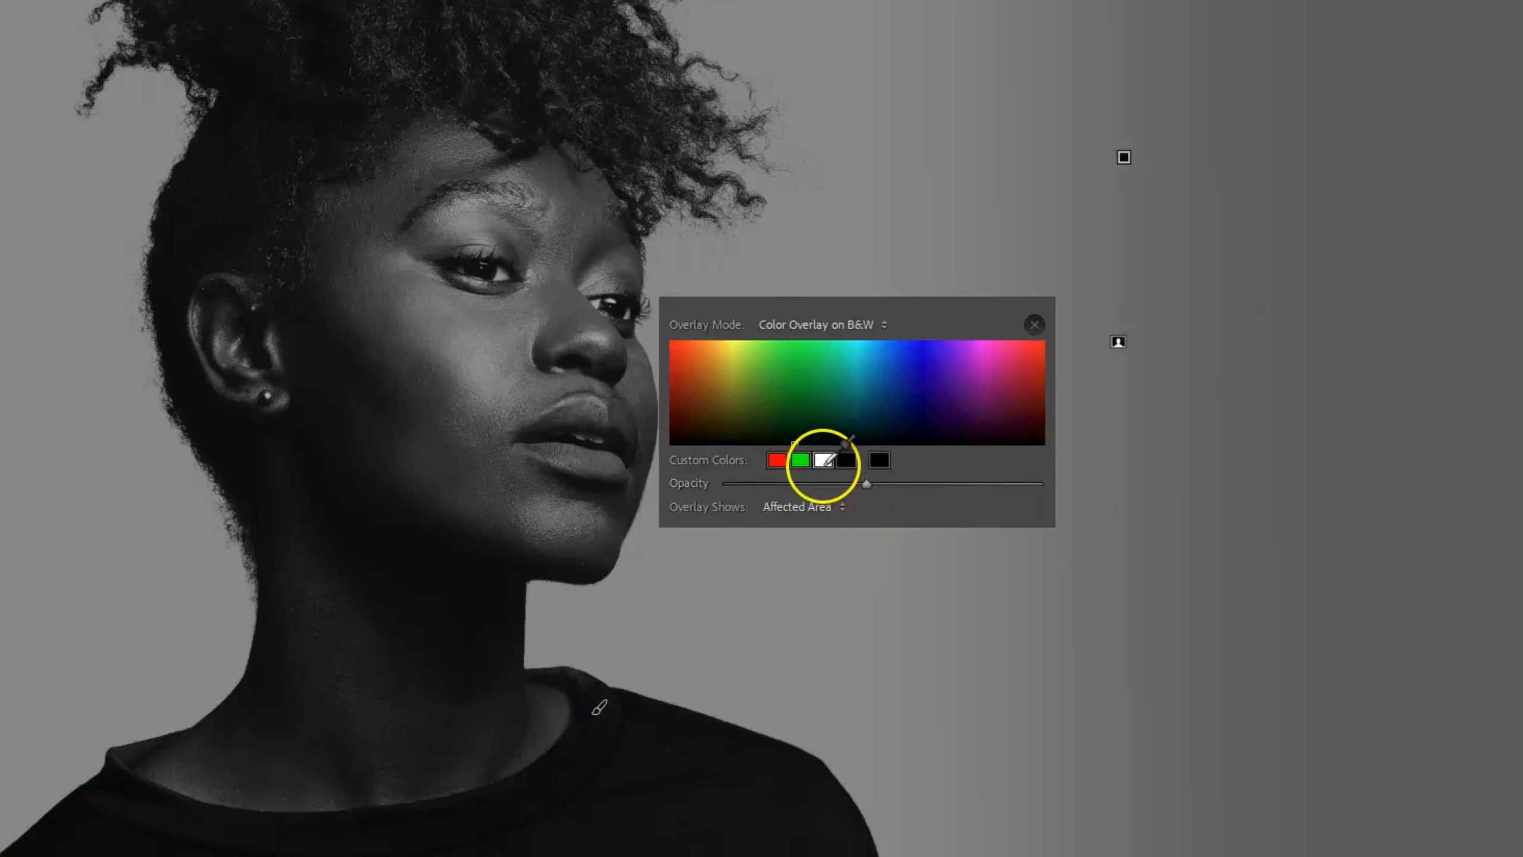
left_click(825, 462)
left_click(803, 468)
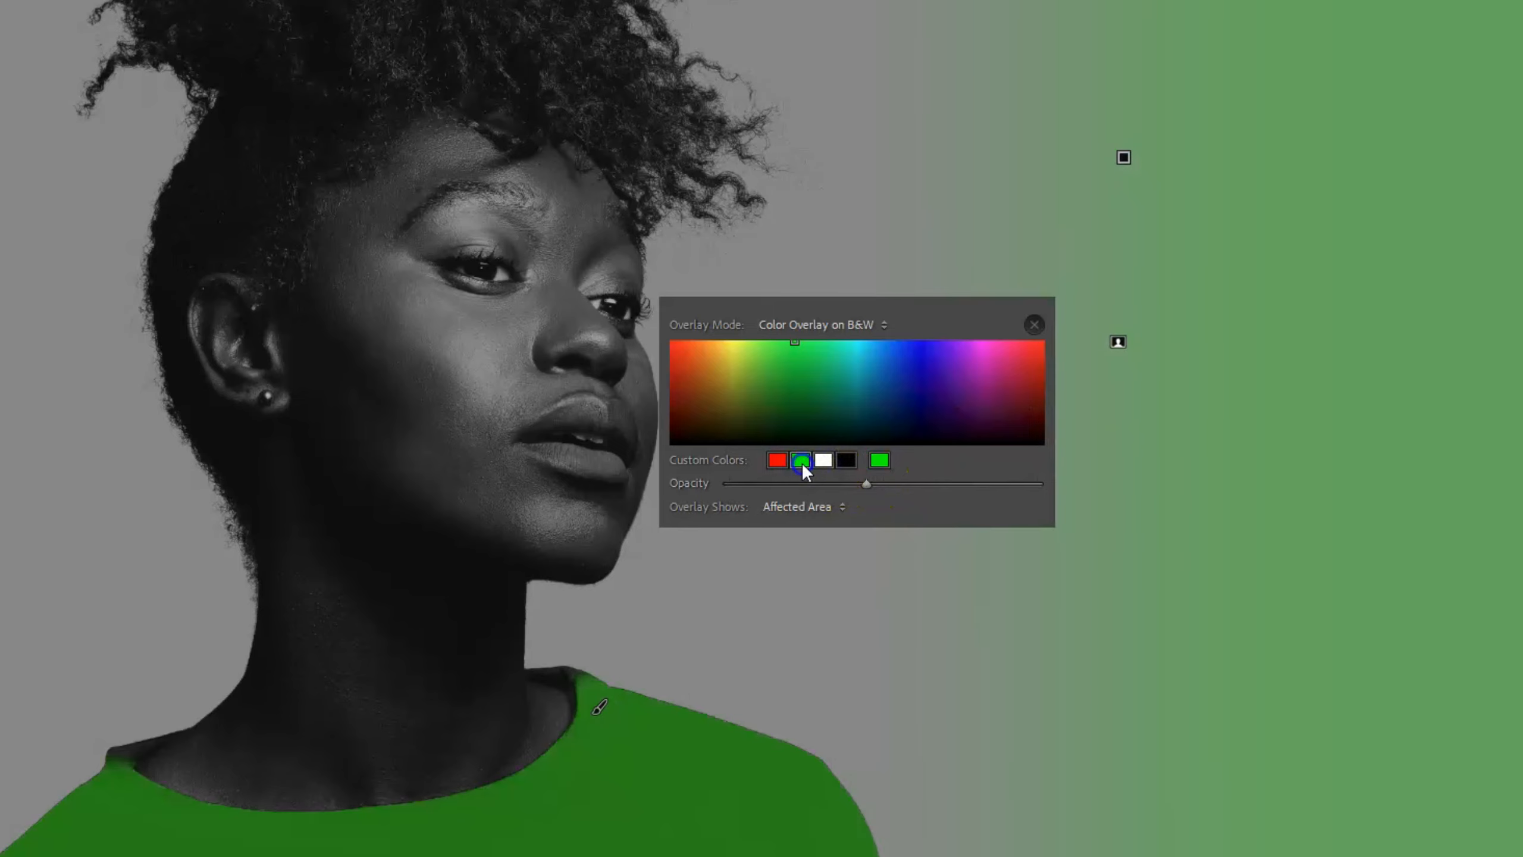
left_click(777, 459)
left_click(800, 460)
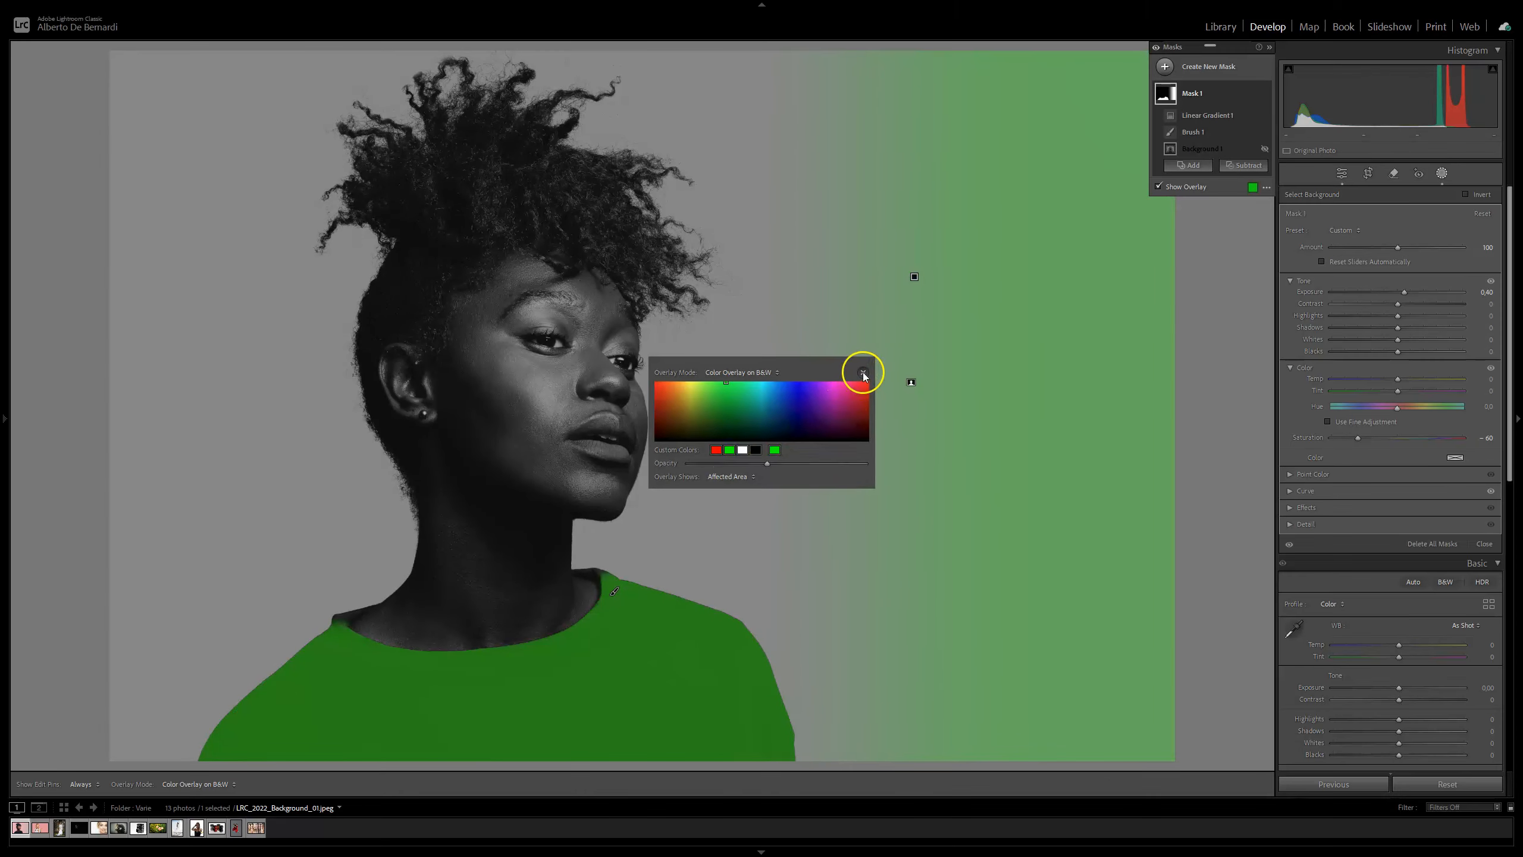
left_click(1034, 325)
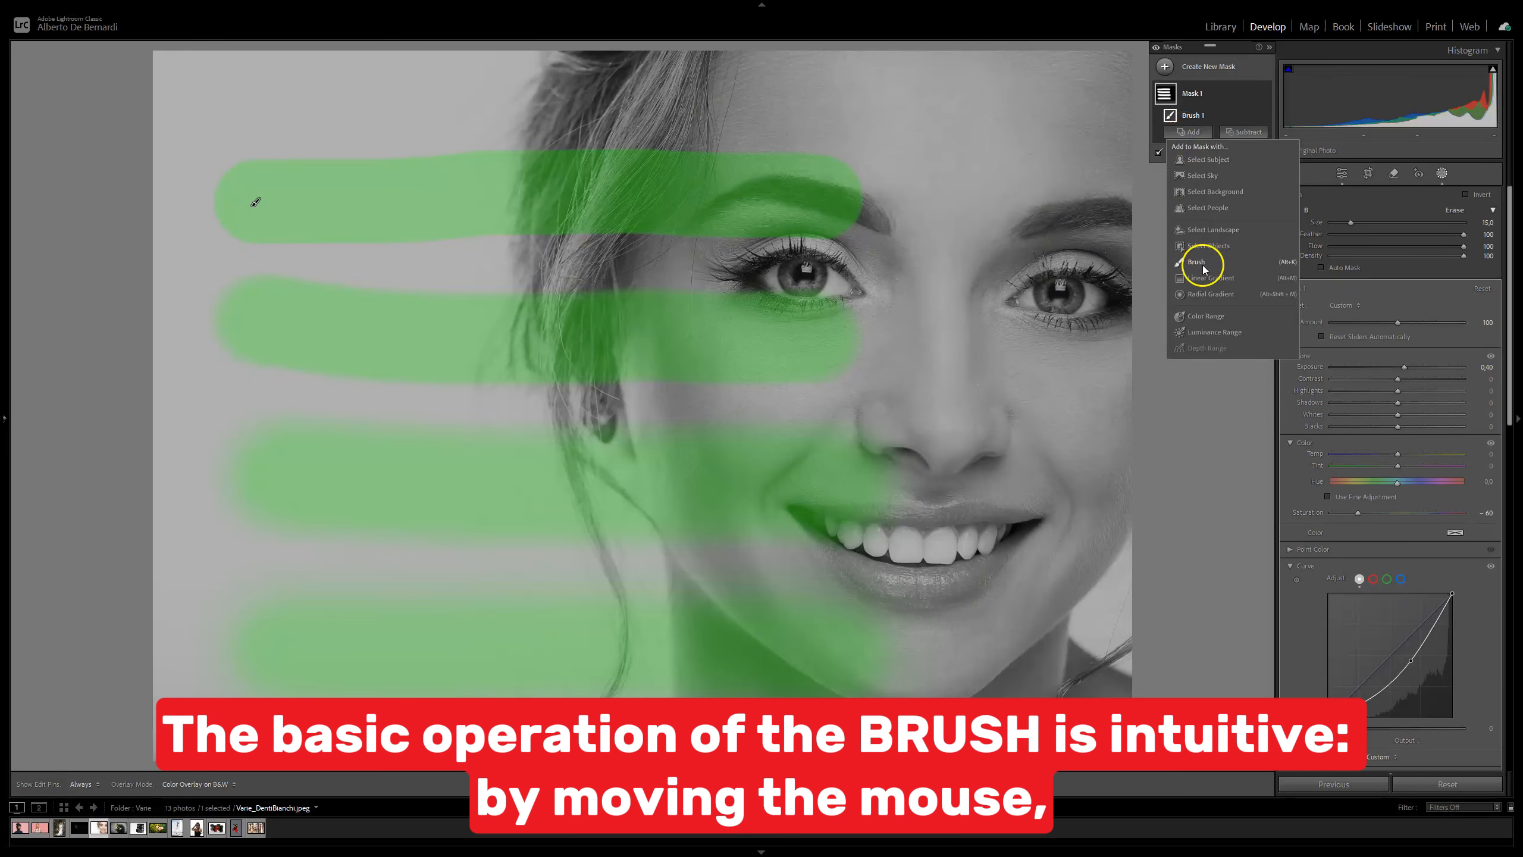
Step: Add a new Brush selection to Mask 1 and paint a vertical stroke from the forehead through the eye to the mouth corner
left_click(1203, 268)
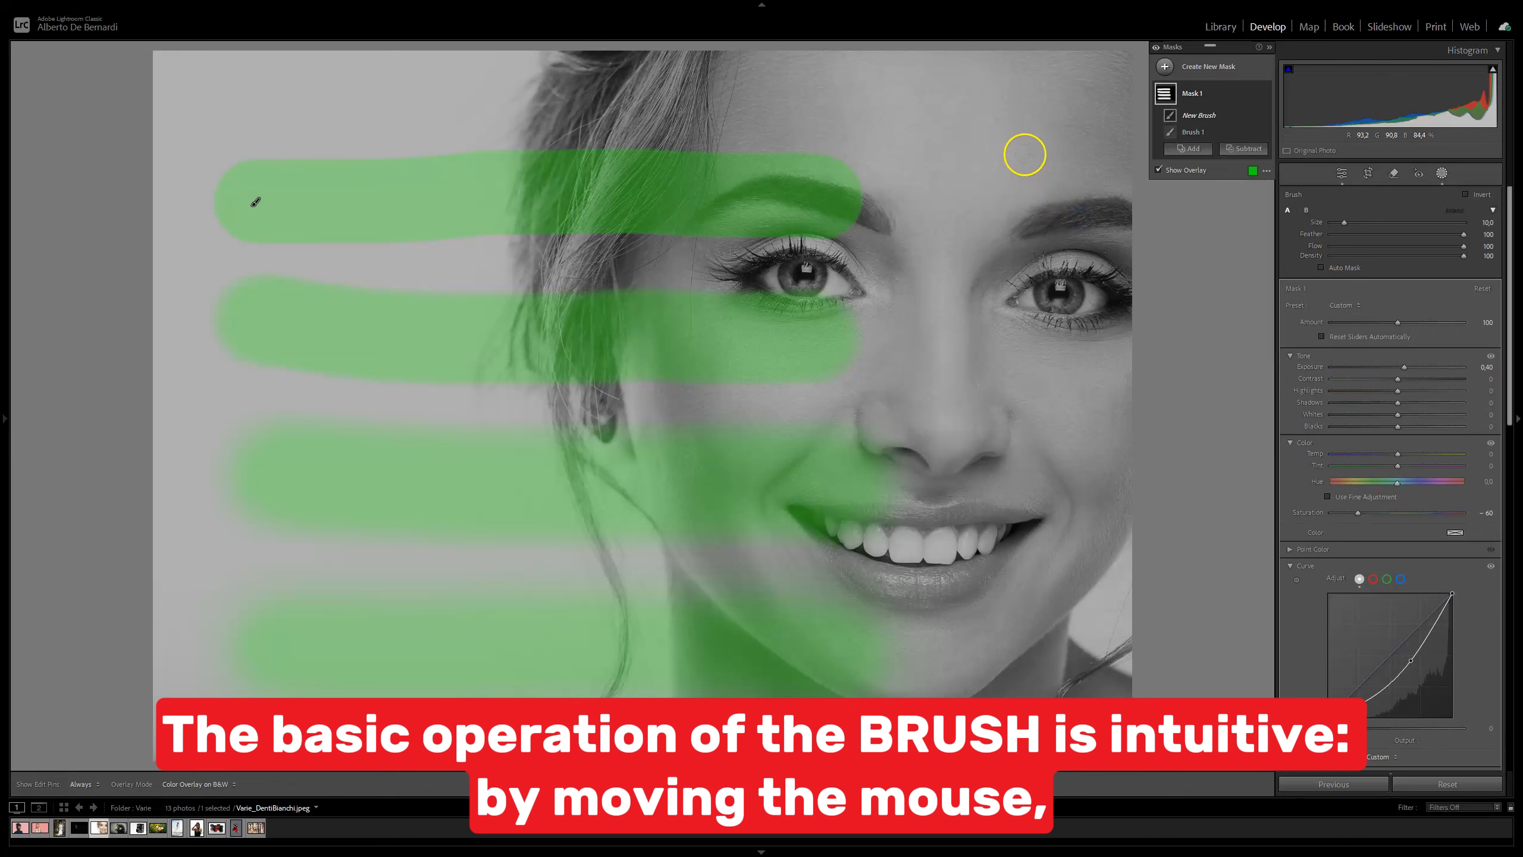
left_click_drag(1037, 105, 1029, 336)
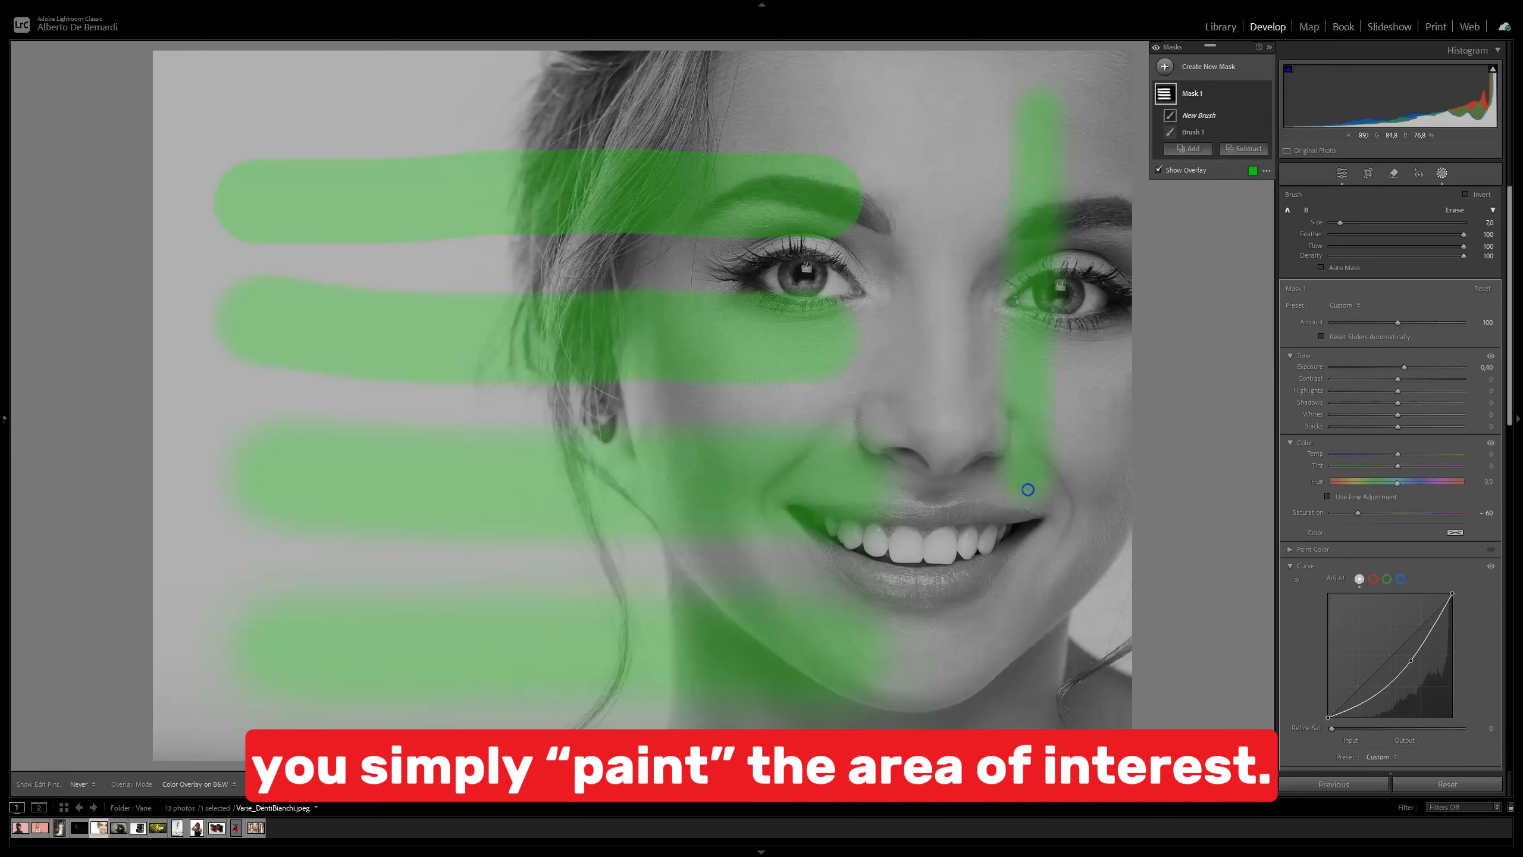
left_click_drag(1028, 490, 1031, 566)
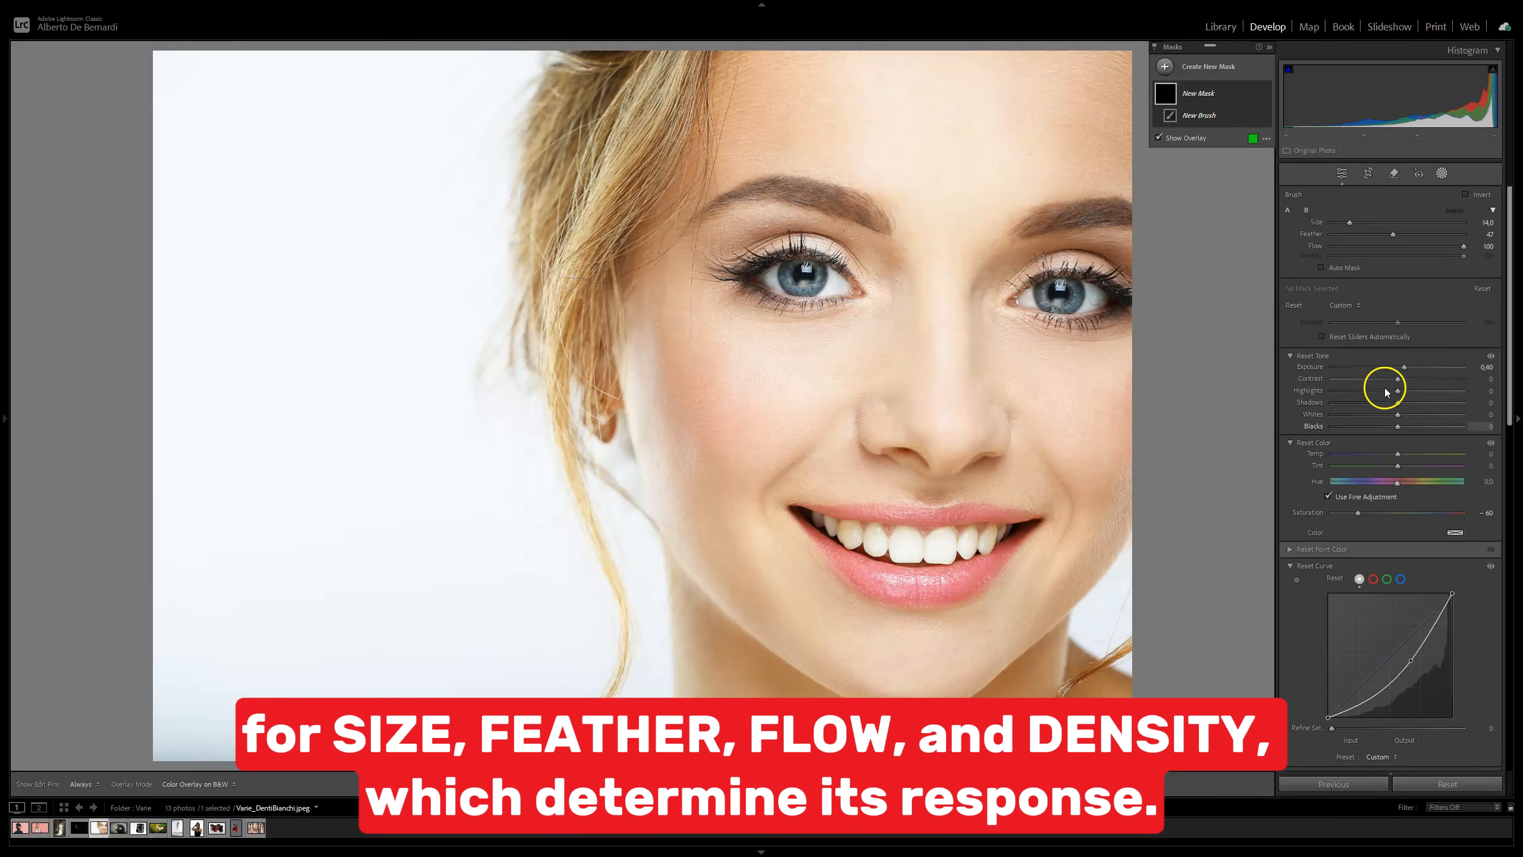
Step: Look at the A and B brush presets, try smaller and larger brush sizes, and set the size to 15
left_click(1288, 211)
left_click(1306, 211)
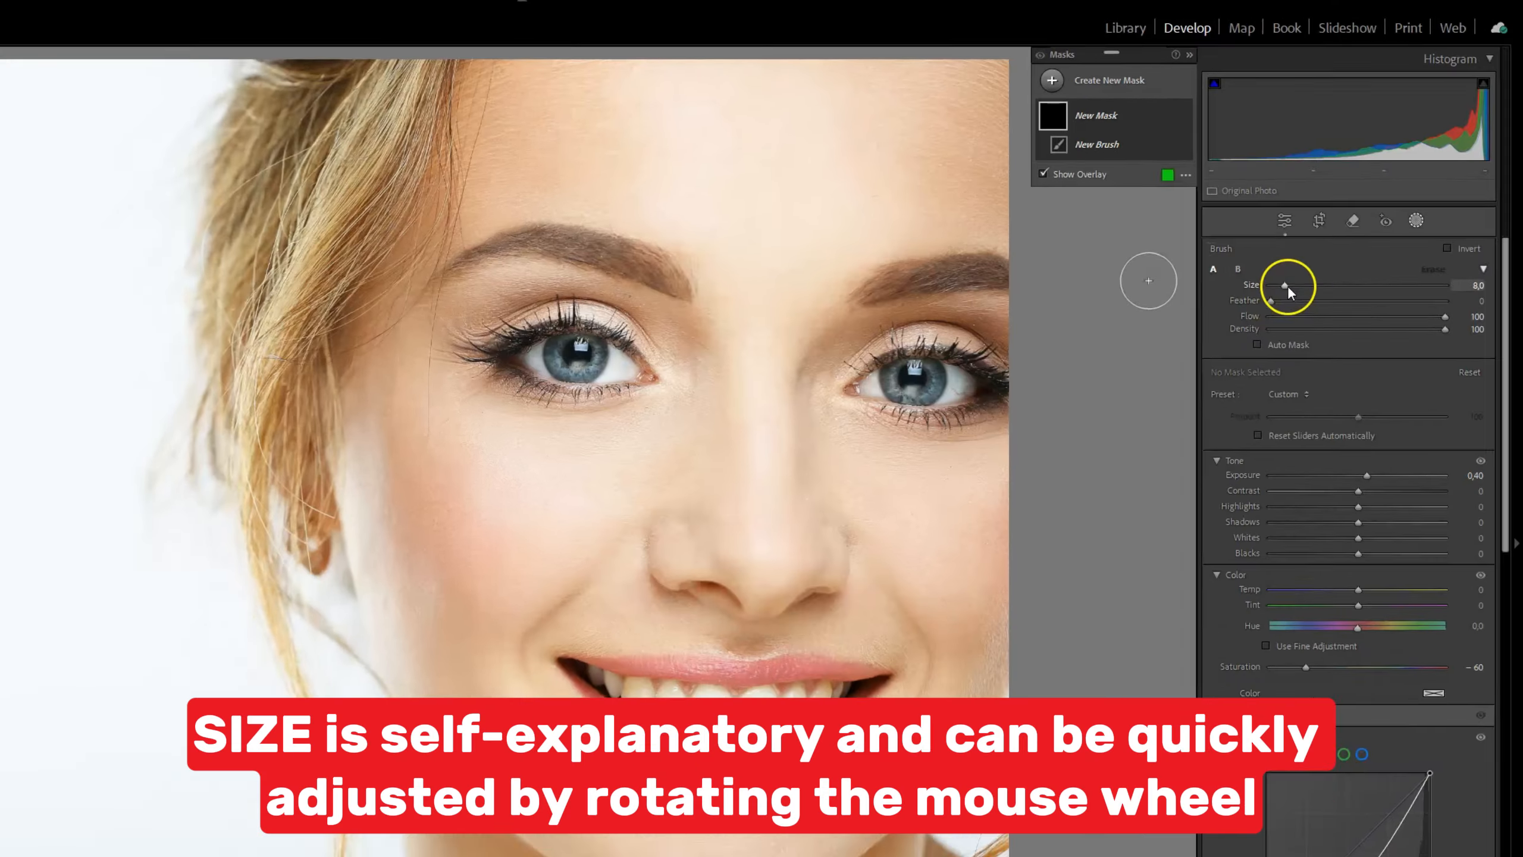
mouse_move(1282, 286)
left_mouse_down()
mouse_move(1318, 283)
mouse_move(1273, 287)
left_mouse_up()
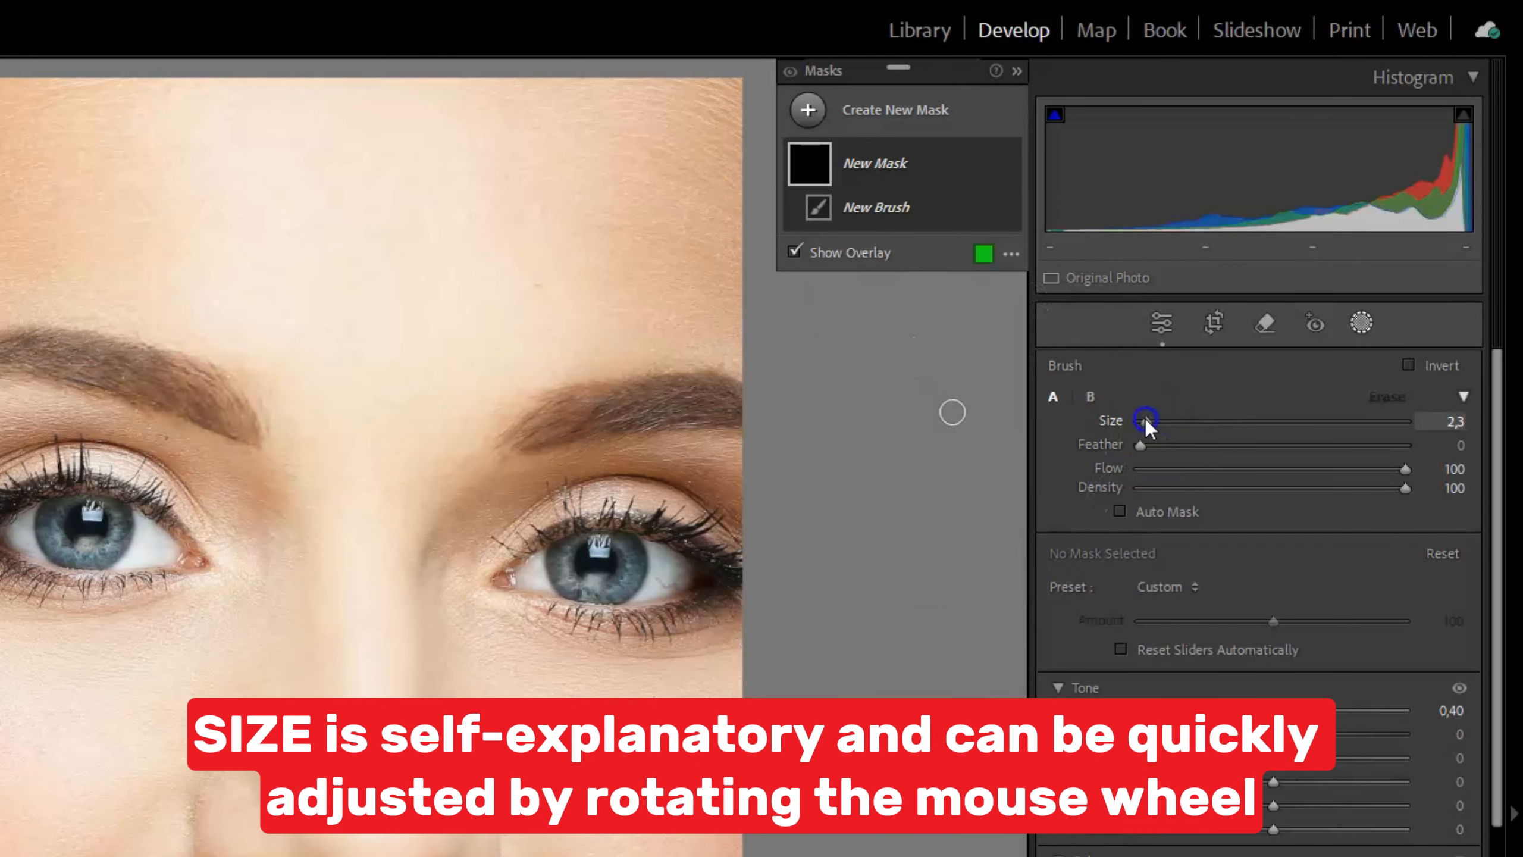
left_click_drag(1145, 419, 1178, 421)
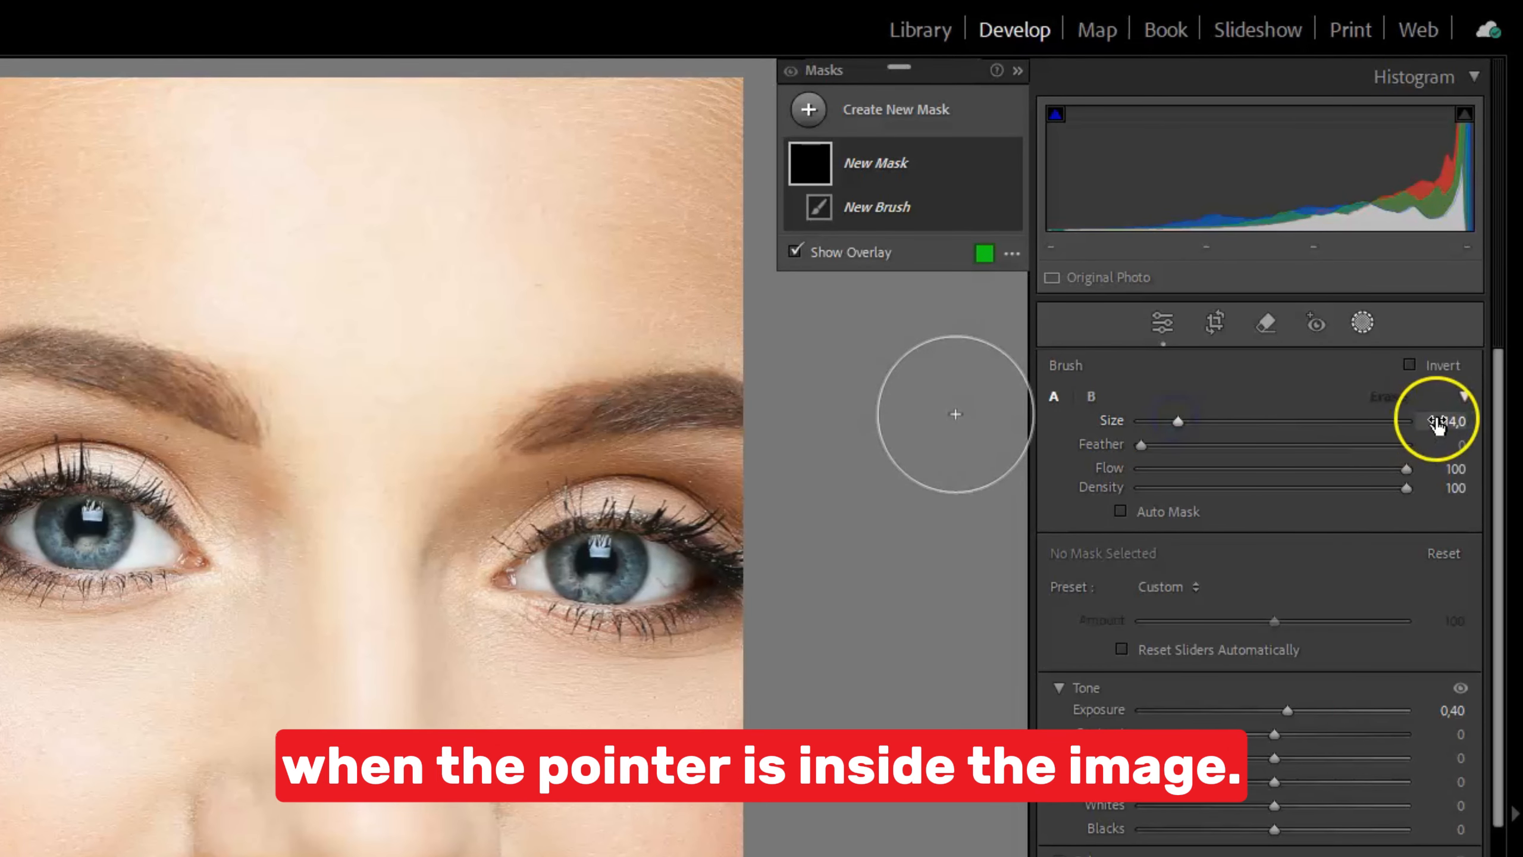
left_click(1439, 423)
type("15")
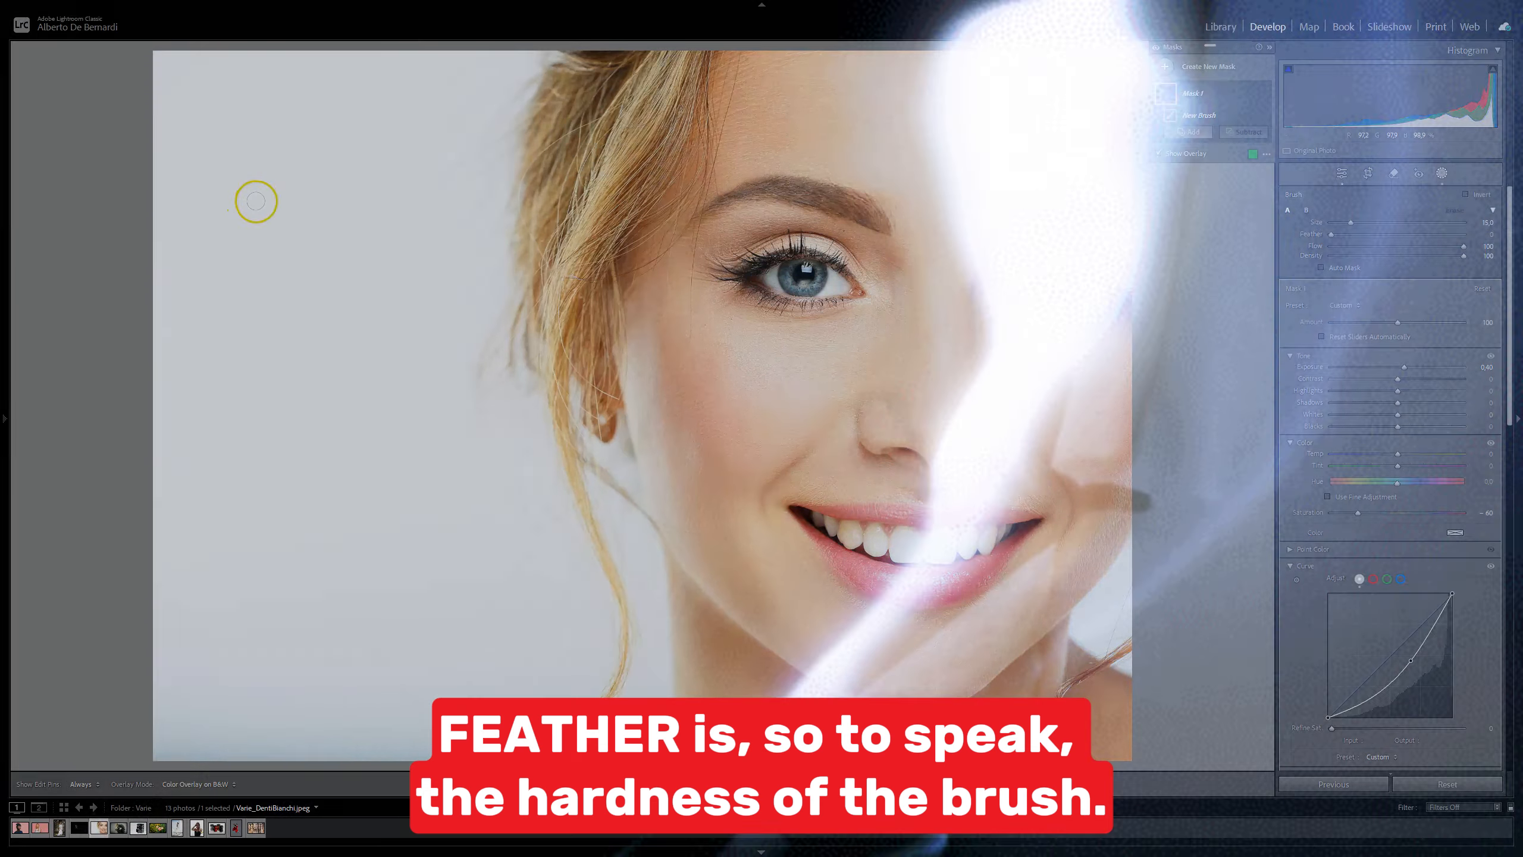
Step: Paint a horizontal stroke across the eyebrow with Feather 0 and a second one below it with Feather 25
left_click_drag(255, 200, 825, 198)
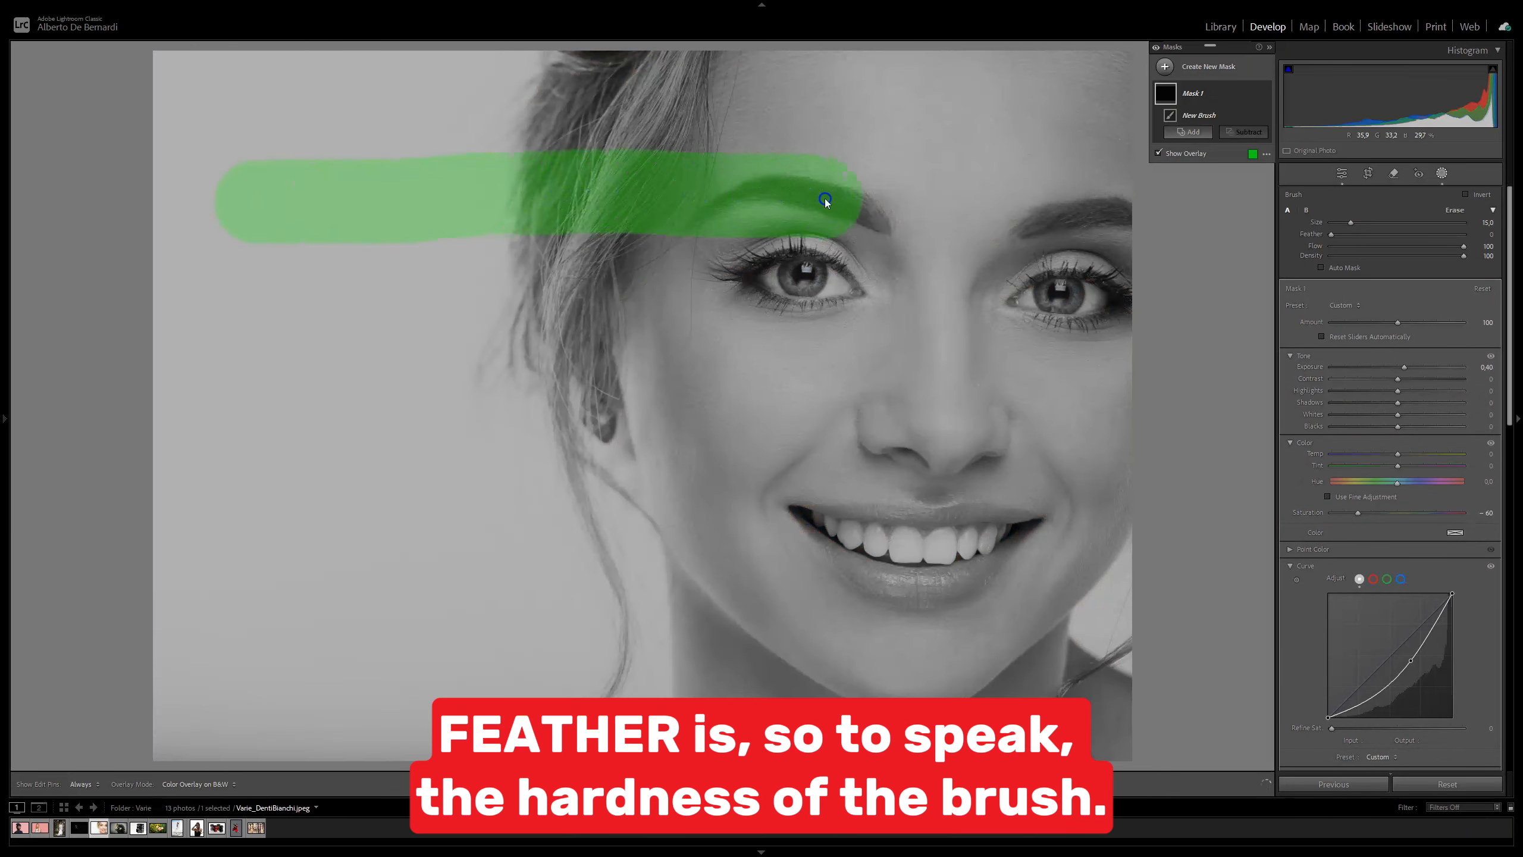
left_click(1479, 234)
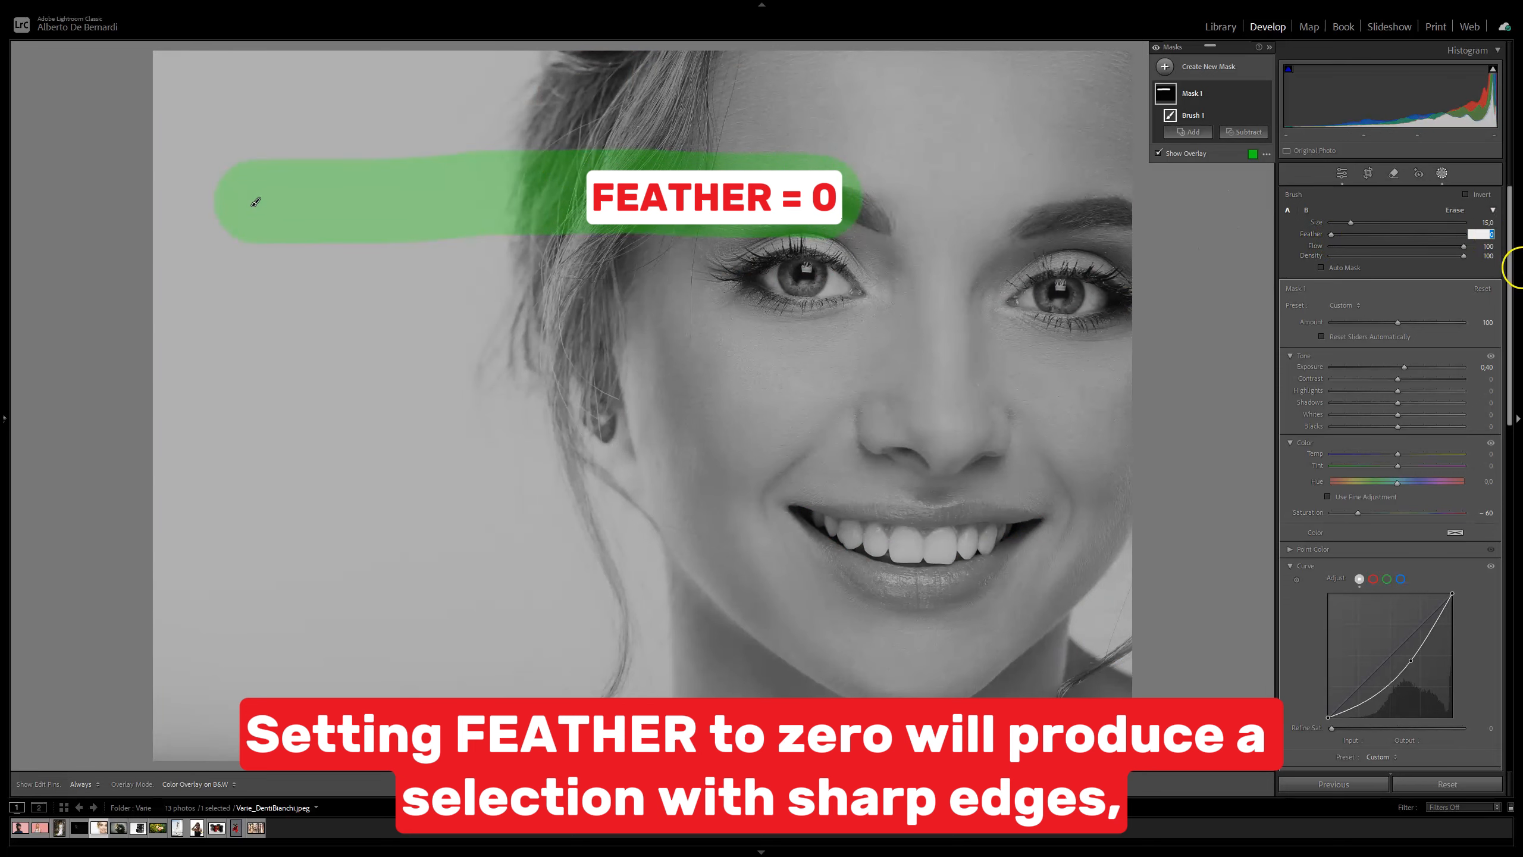
key("Return")
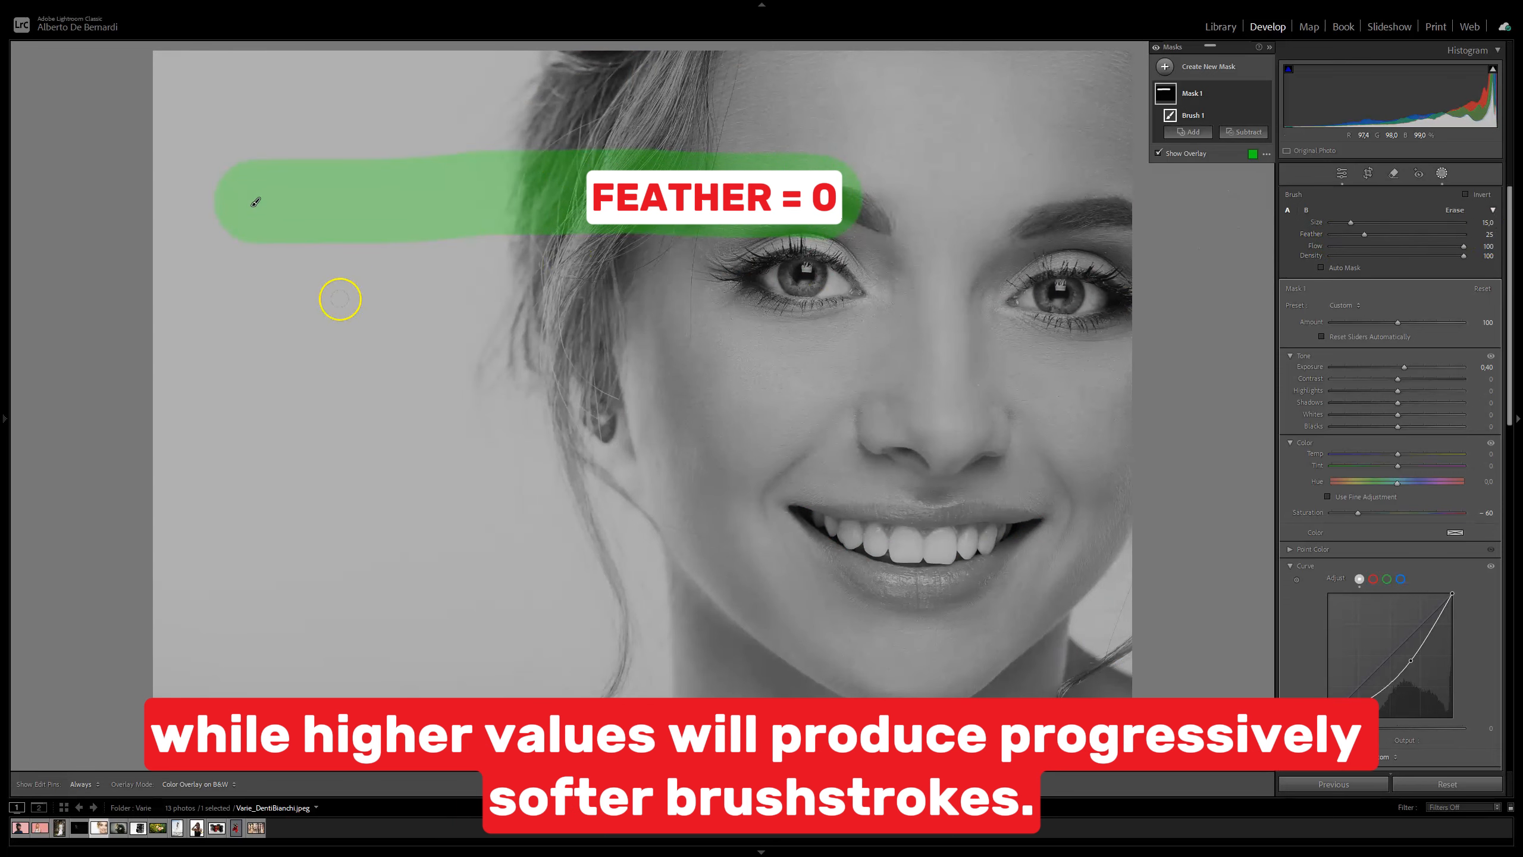
mouse_move(257, 320)
left_mouse_down()
mouse_move(469, 340)
mouse_move(828, 336)
left_mouse_up()
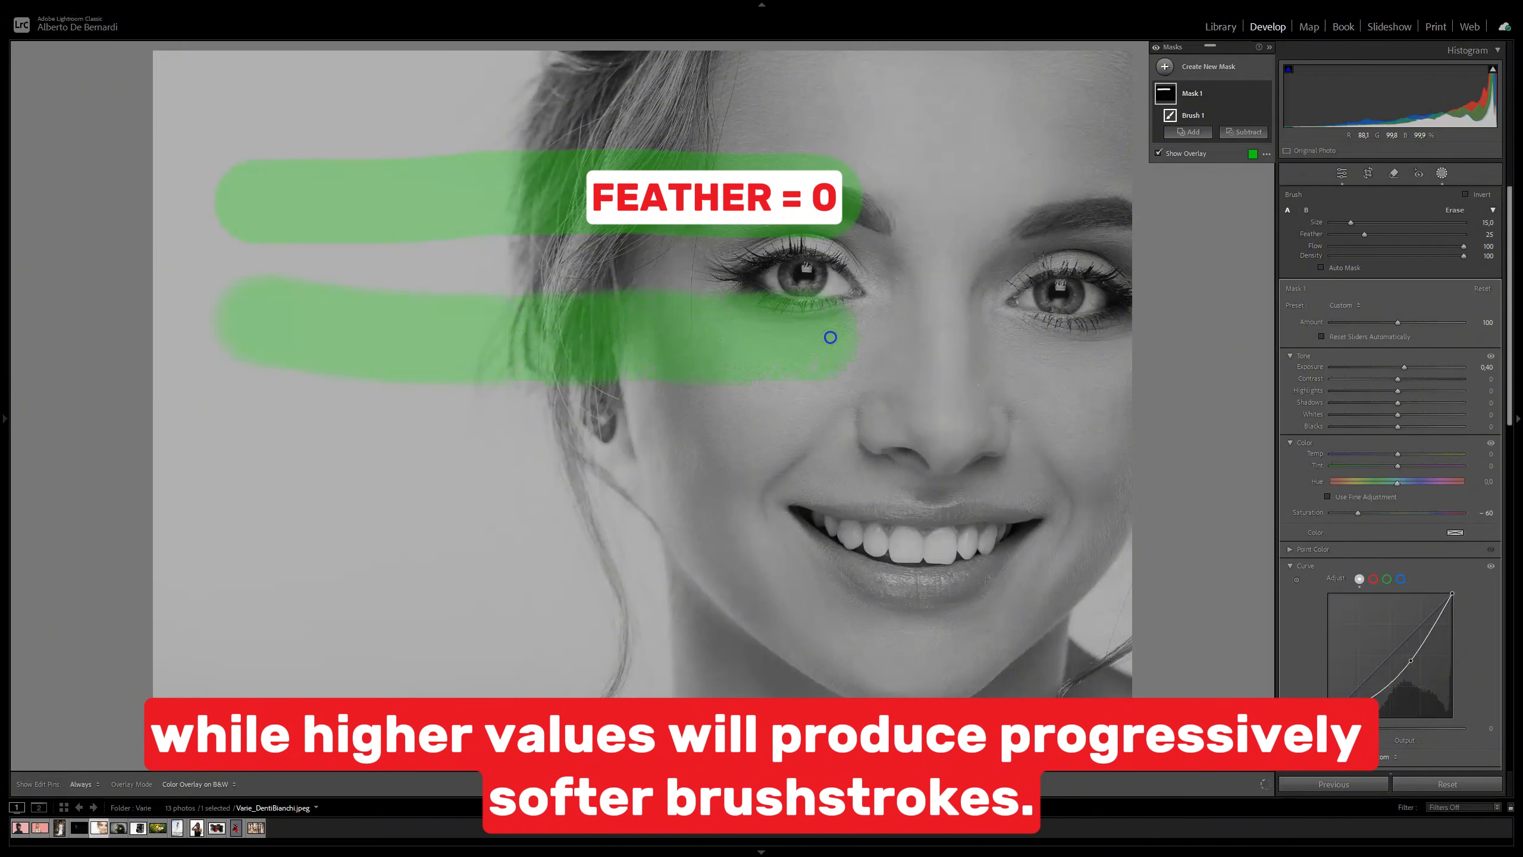
Step: Paint a third horizontal stroke at mouth level with Feather 50 and a fourth one below it with Feather 100
left_click(1489, 234)
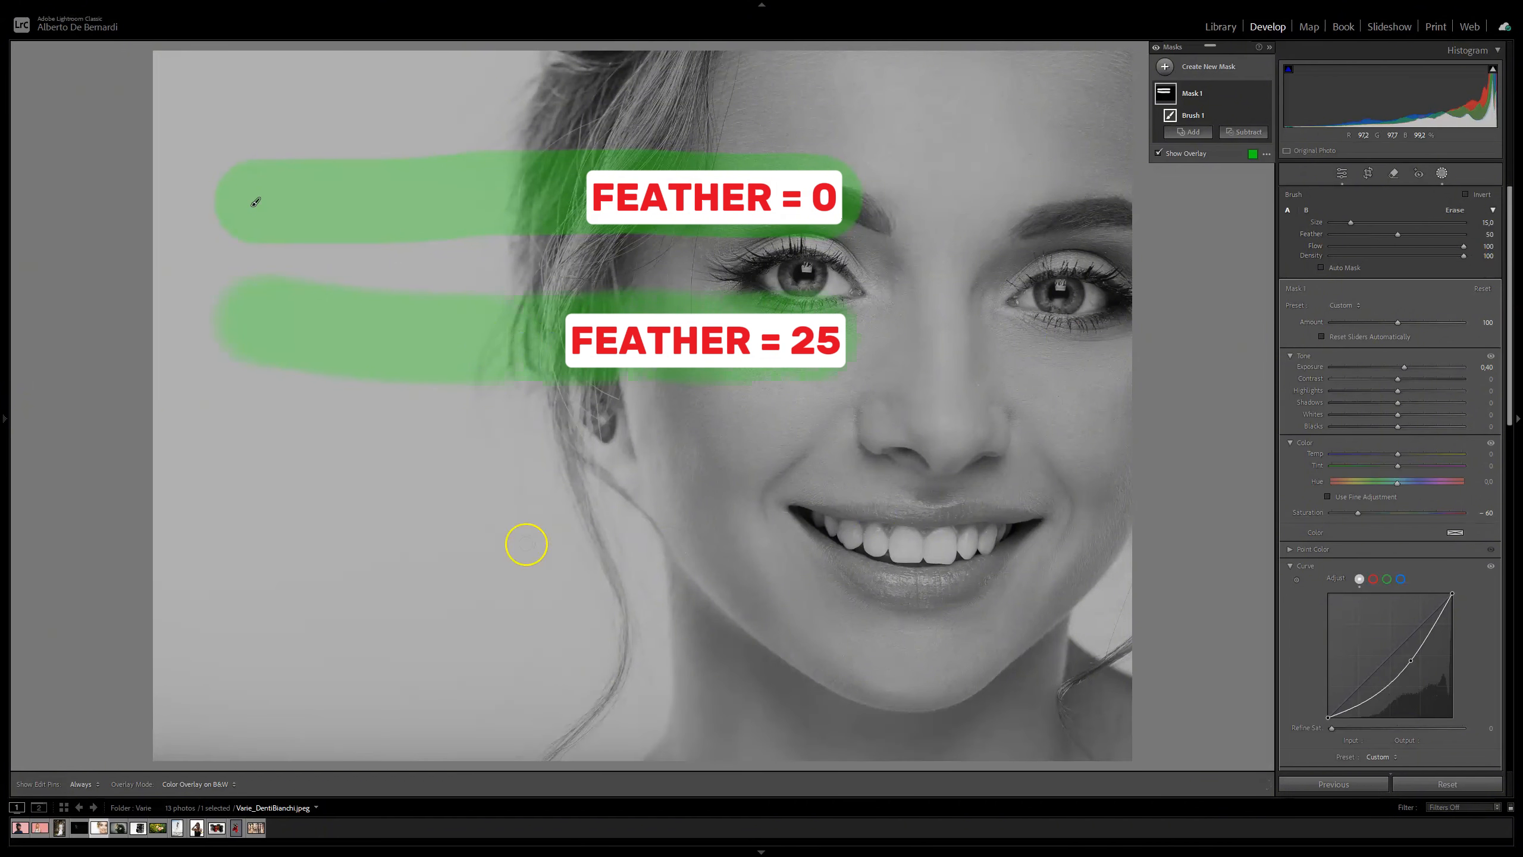
left_click_drag(292, 476, 850, 483)
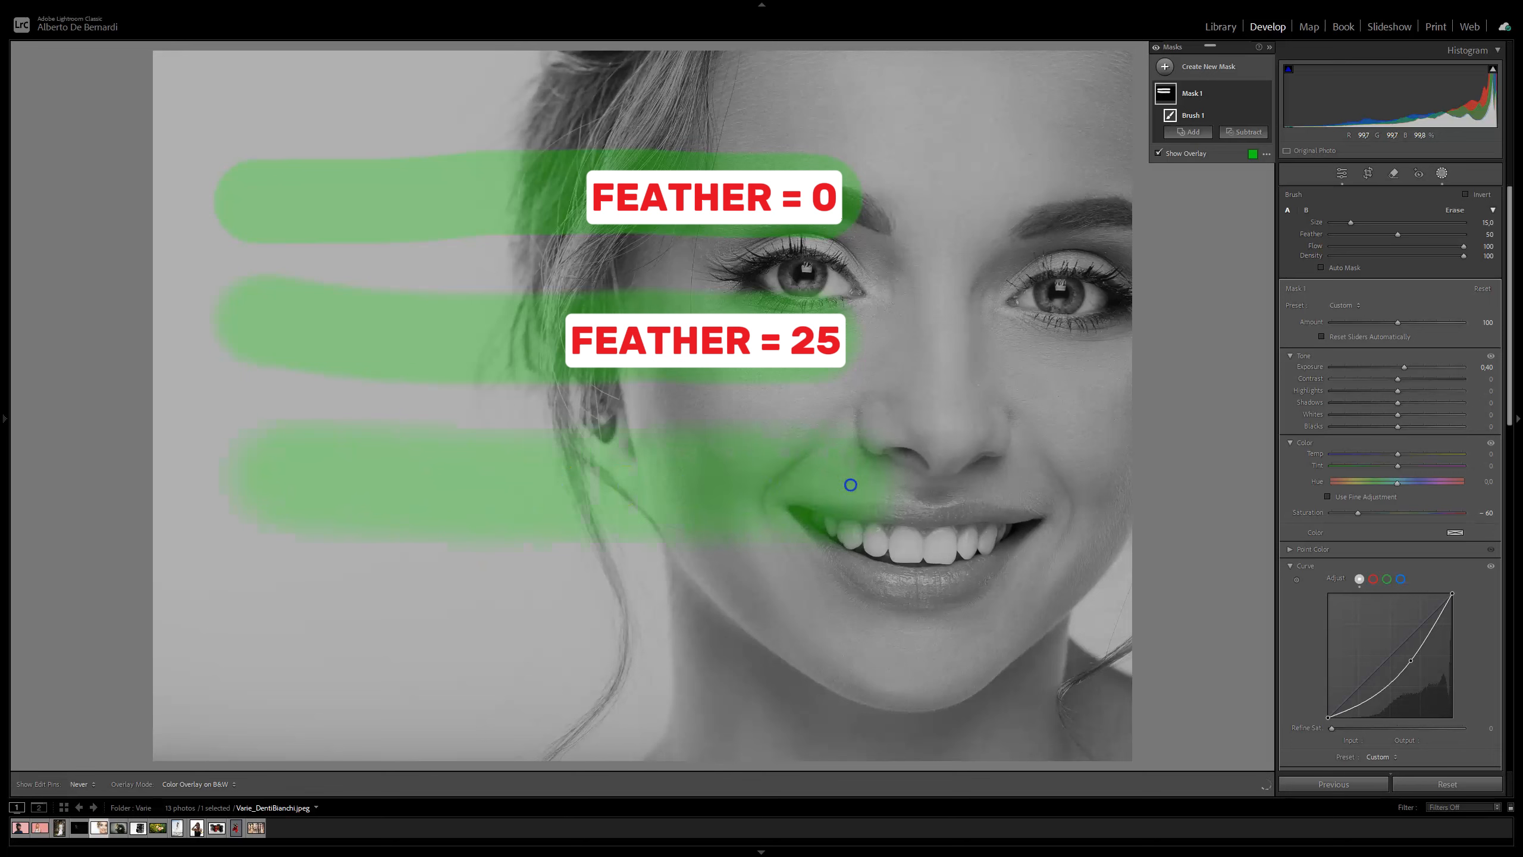
left_click(1502, 237)
type("100")
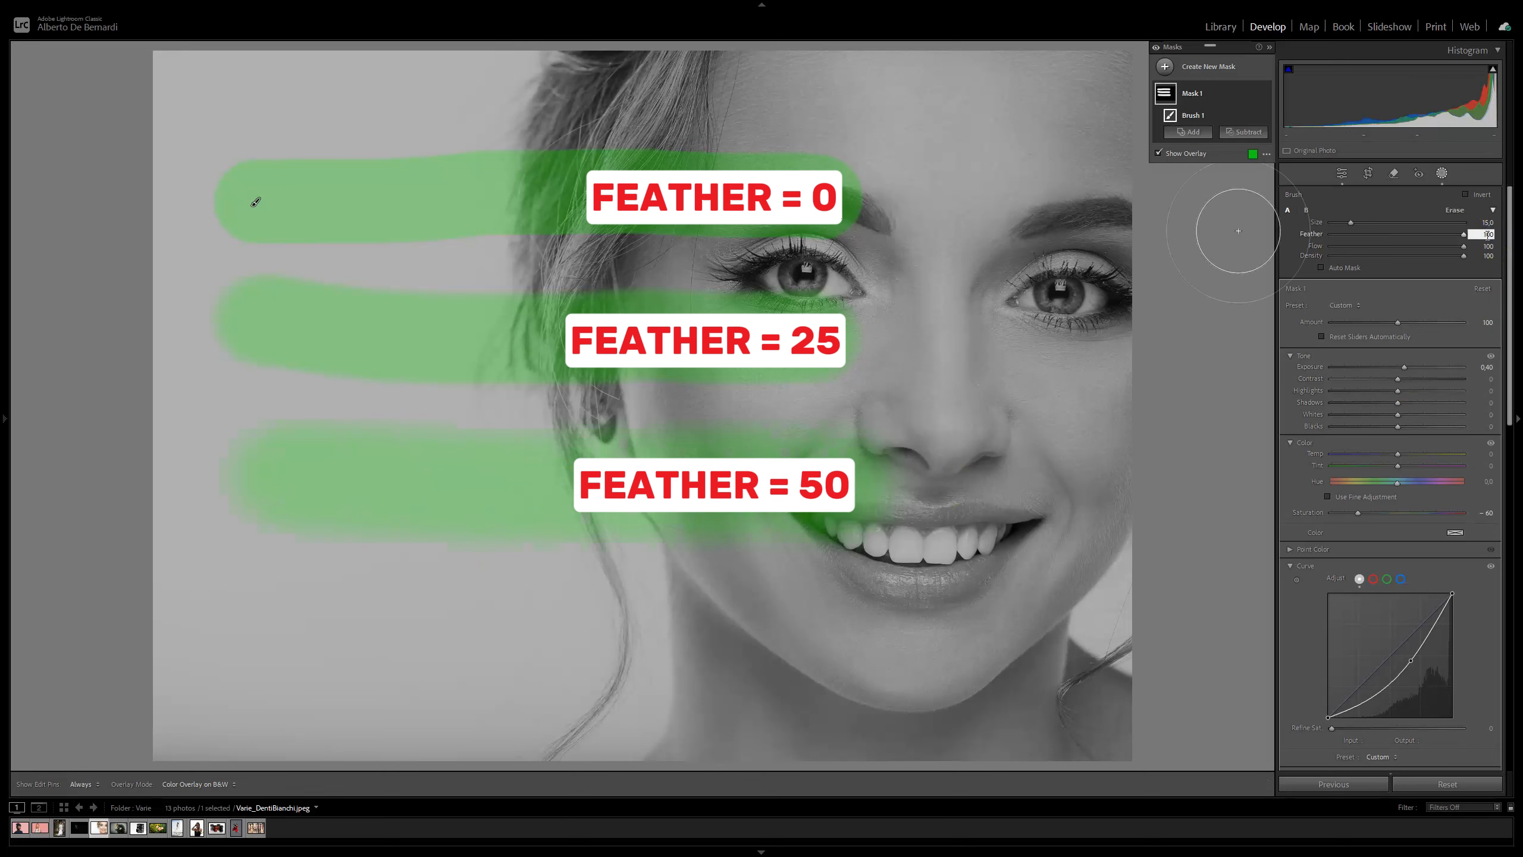
key("Return")
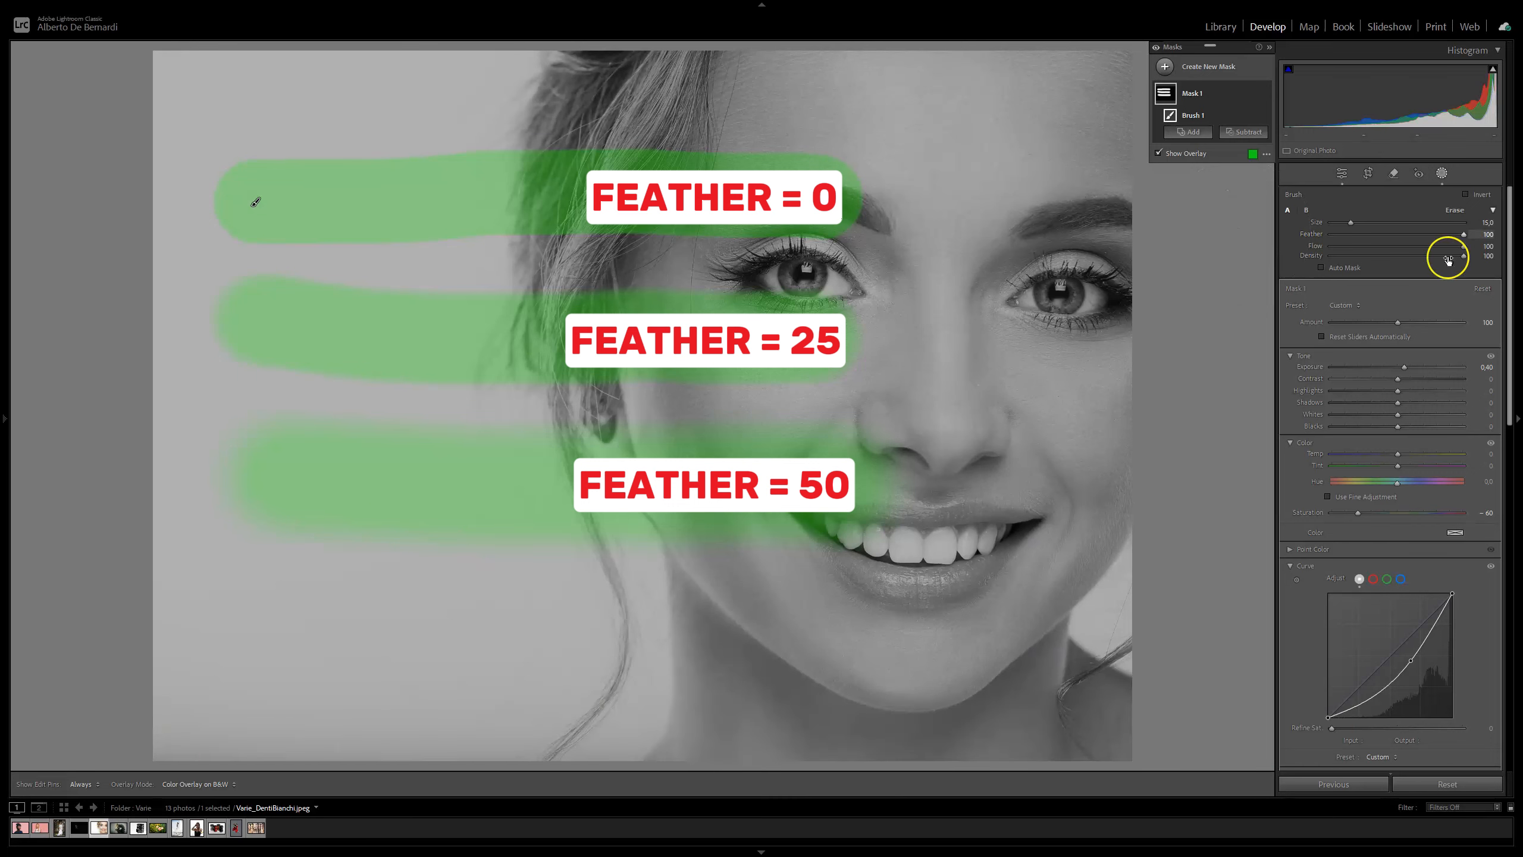
left_click_drag(275, 647, 836, 647)
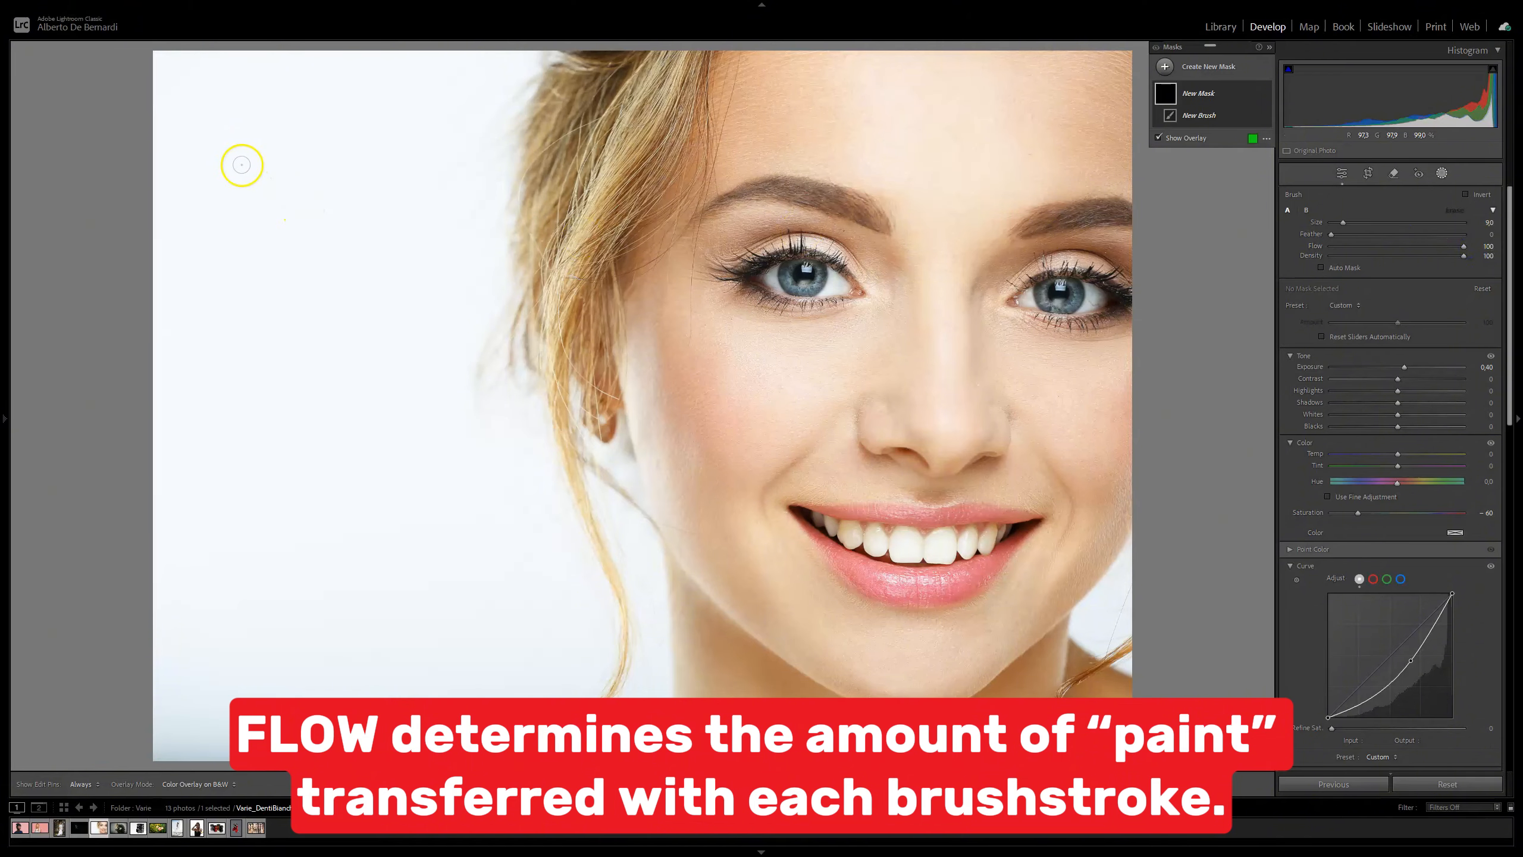
Step: Paint a single-pass horizontal stroke with Flow 100 in the new brush mask and another below it with Flow 50
left_click_drag(231, 156, 637, 162)
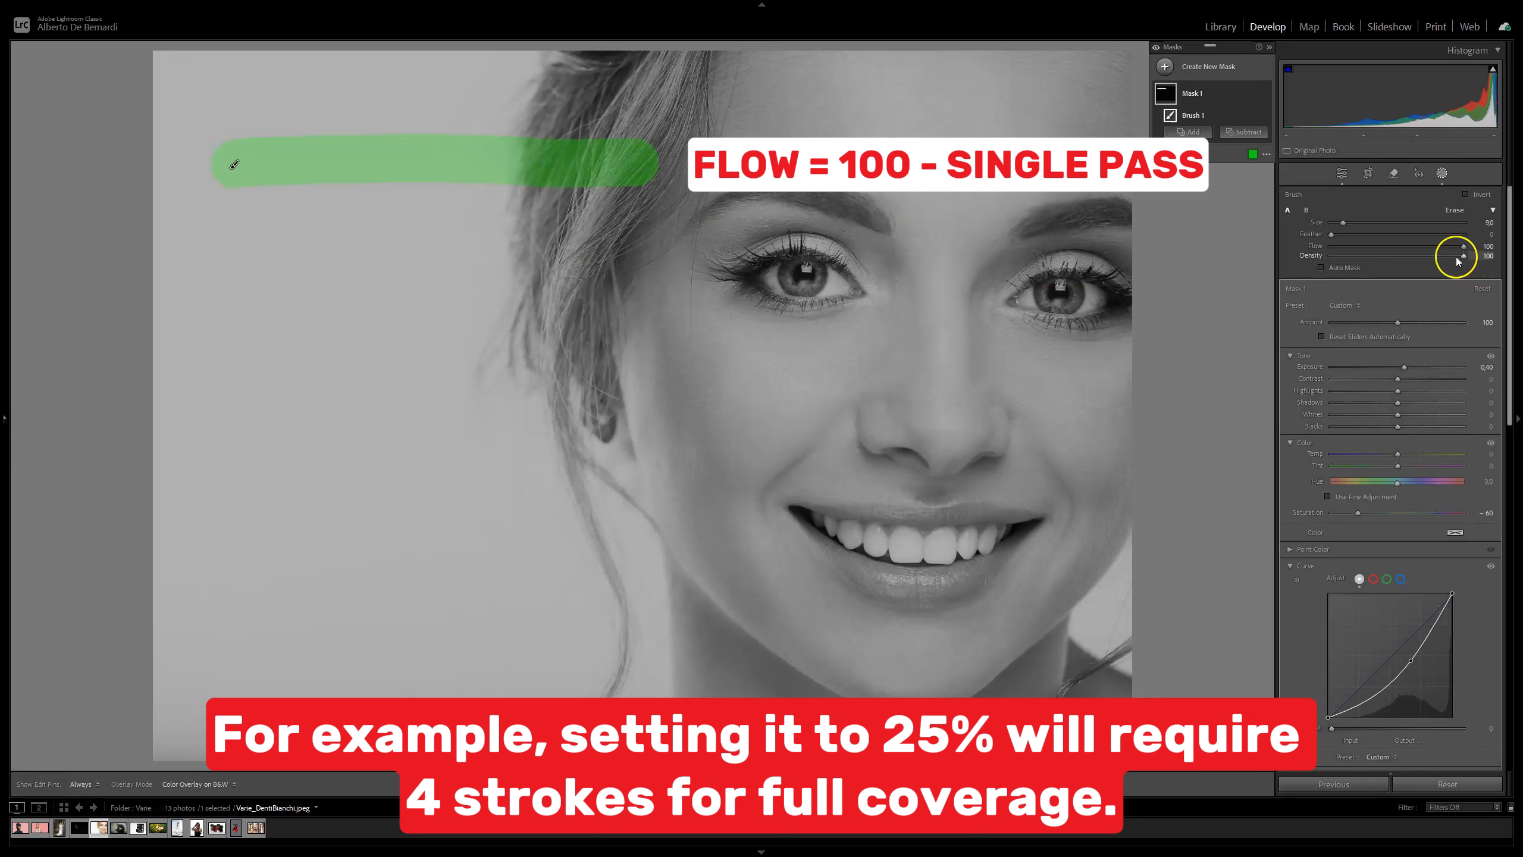
left_click(1487, 246)
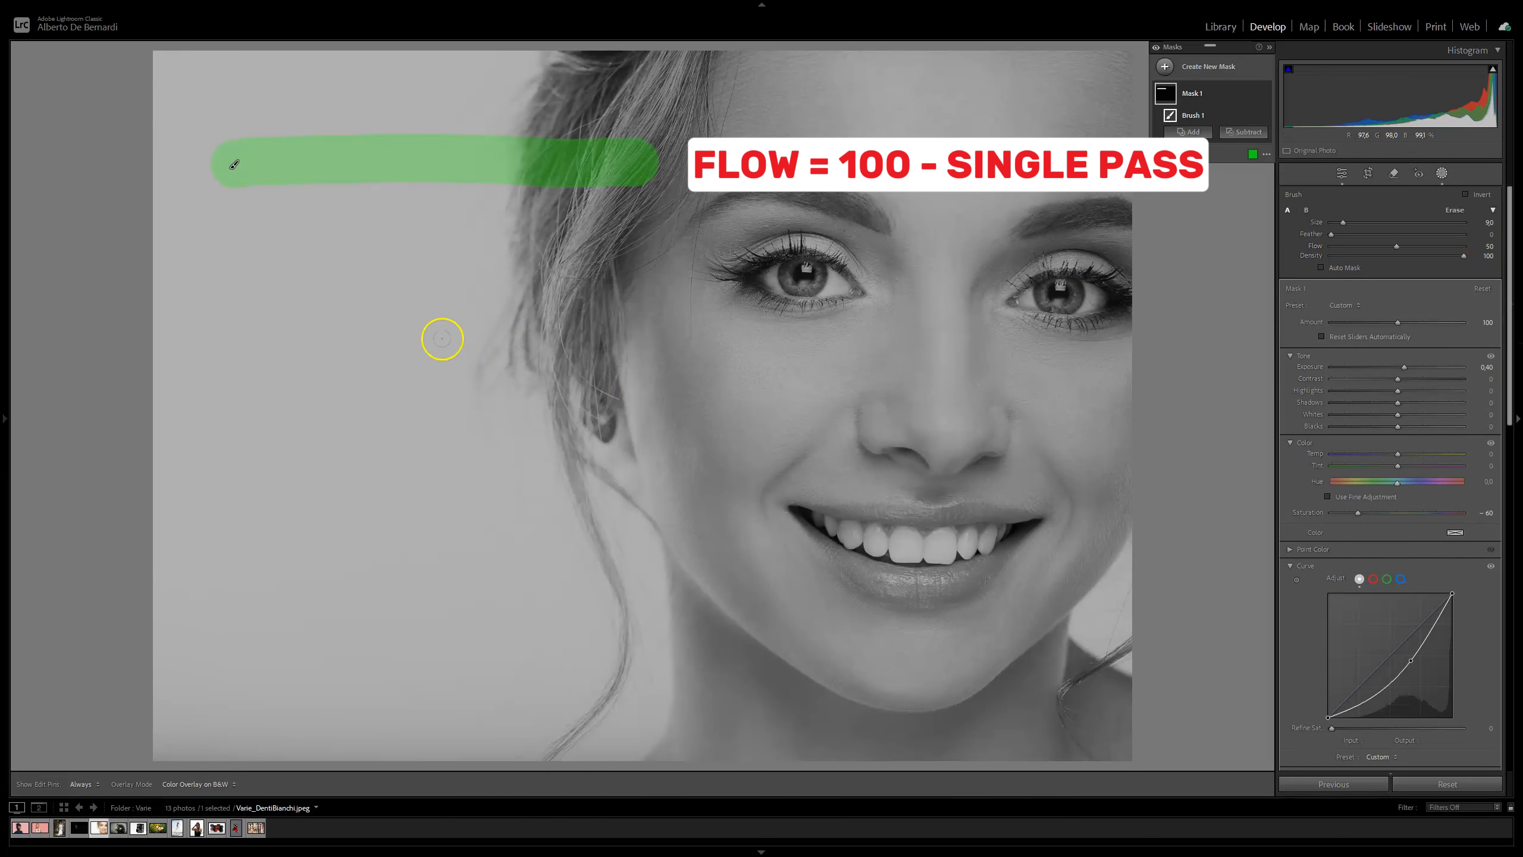
key("h")
left_click_drag(231, 240, 646, 241)
key("h")
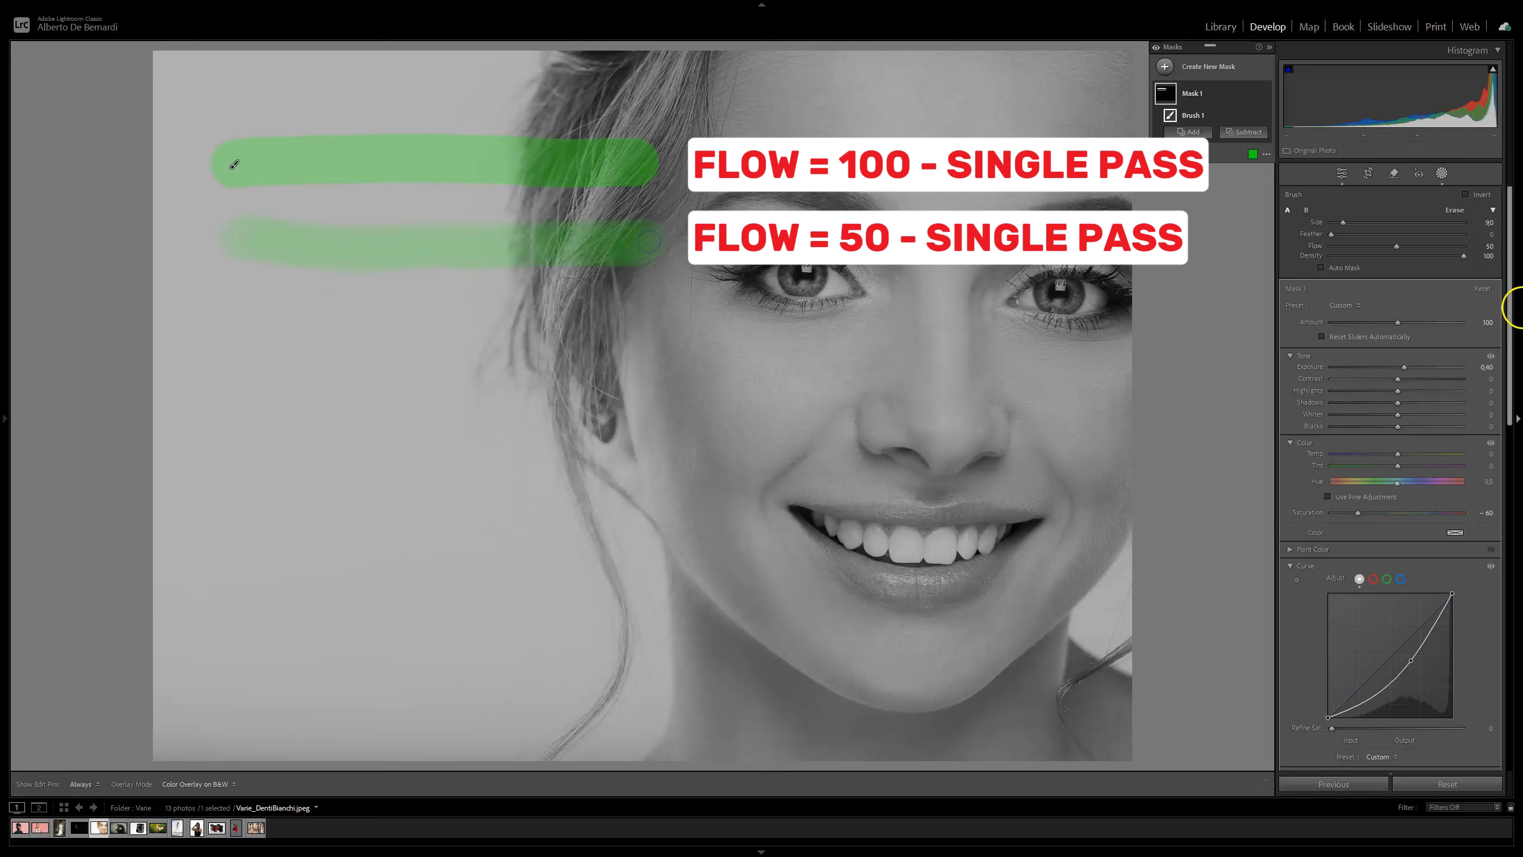
Step: Set the brush Flow to 25 and paint lighter horizontal strokes below the Flow 50 stroke
left_click(1488, 247)
key("h")
left_click_drag(255, 351, 484, 352)
mouse_move(246, 465)
left_mouse_down()
mouse_move(527, 474)
mouse_move(309, 486)
mouse_move(515, 487)
mouse_move(307, 493)
mouse_move(476, 490)
mouse_move(305, 484)
left_mouse_up()
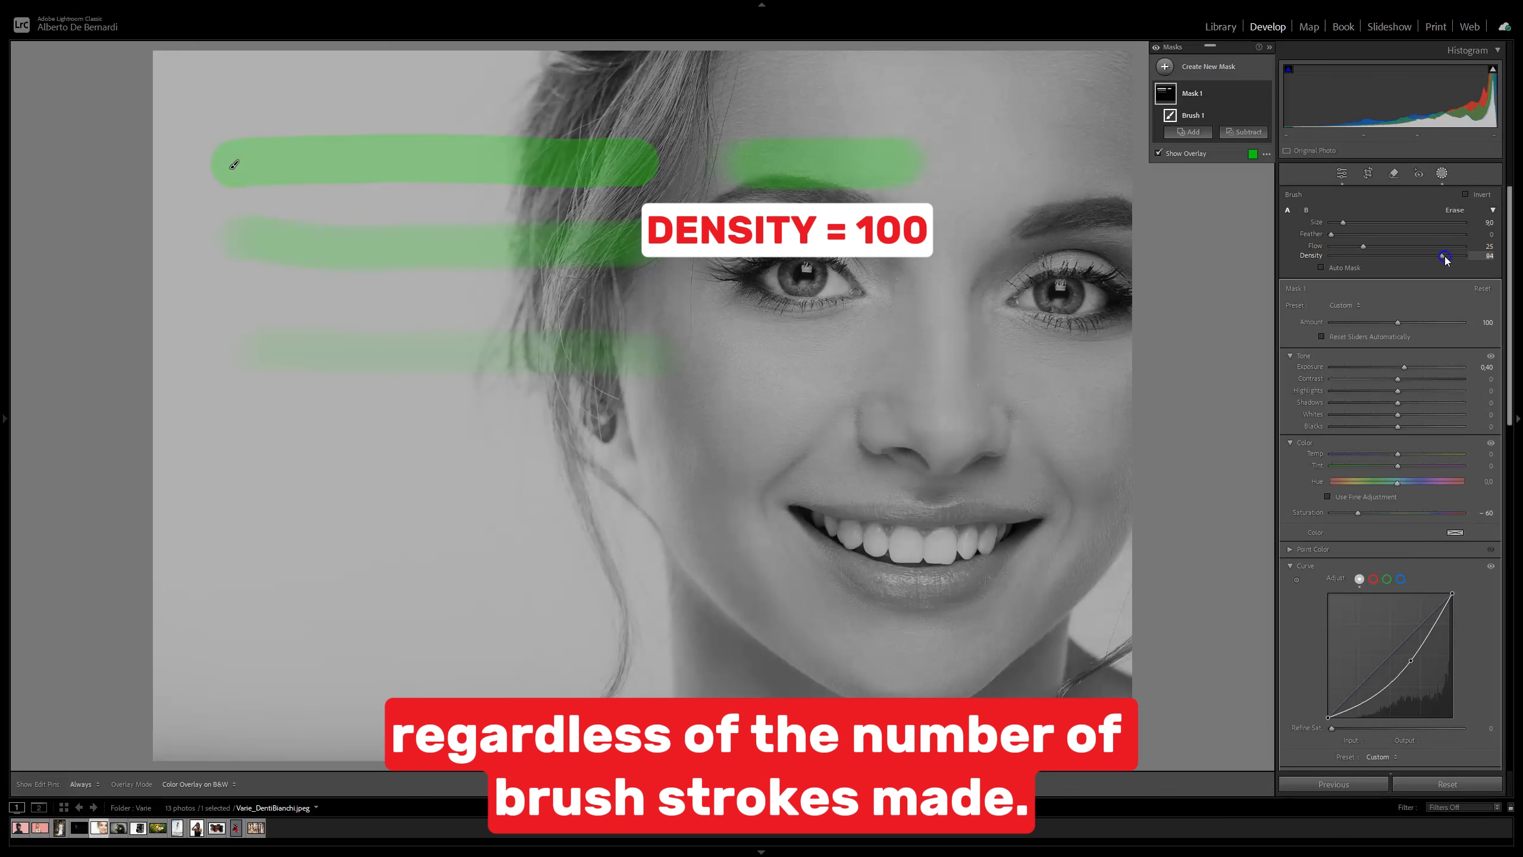
Step: Set the brush Density to 25 and paint repeated overlapping strokes on the forehead beside the Density 100 stroke
left_click_drag(1369, 257, 1364, 255)
left_click(1490, 257)
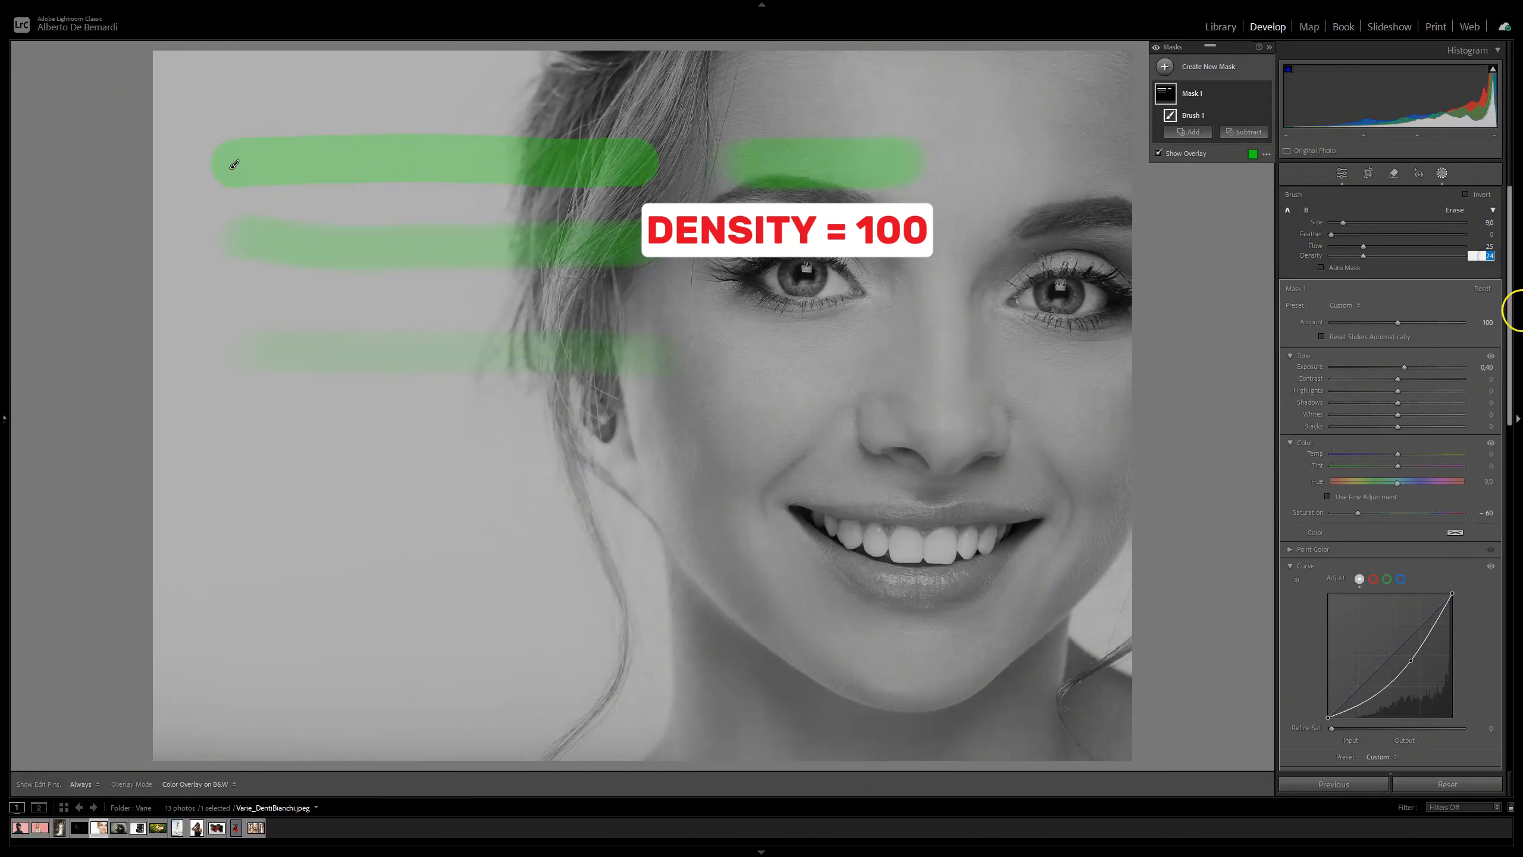
type("25")
key("Return")
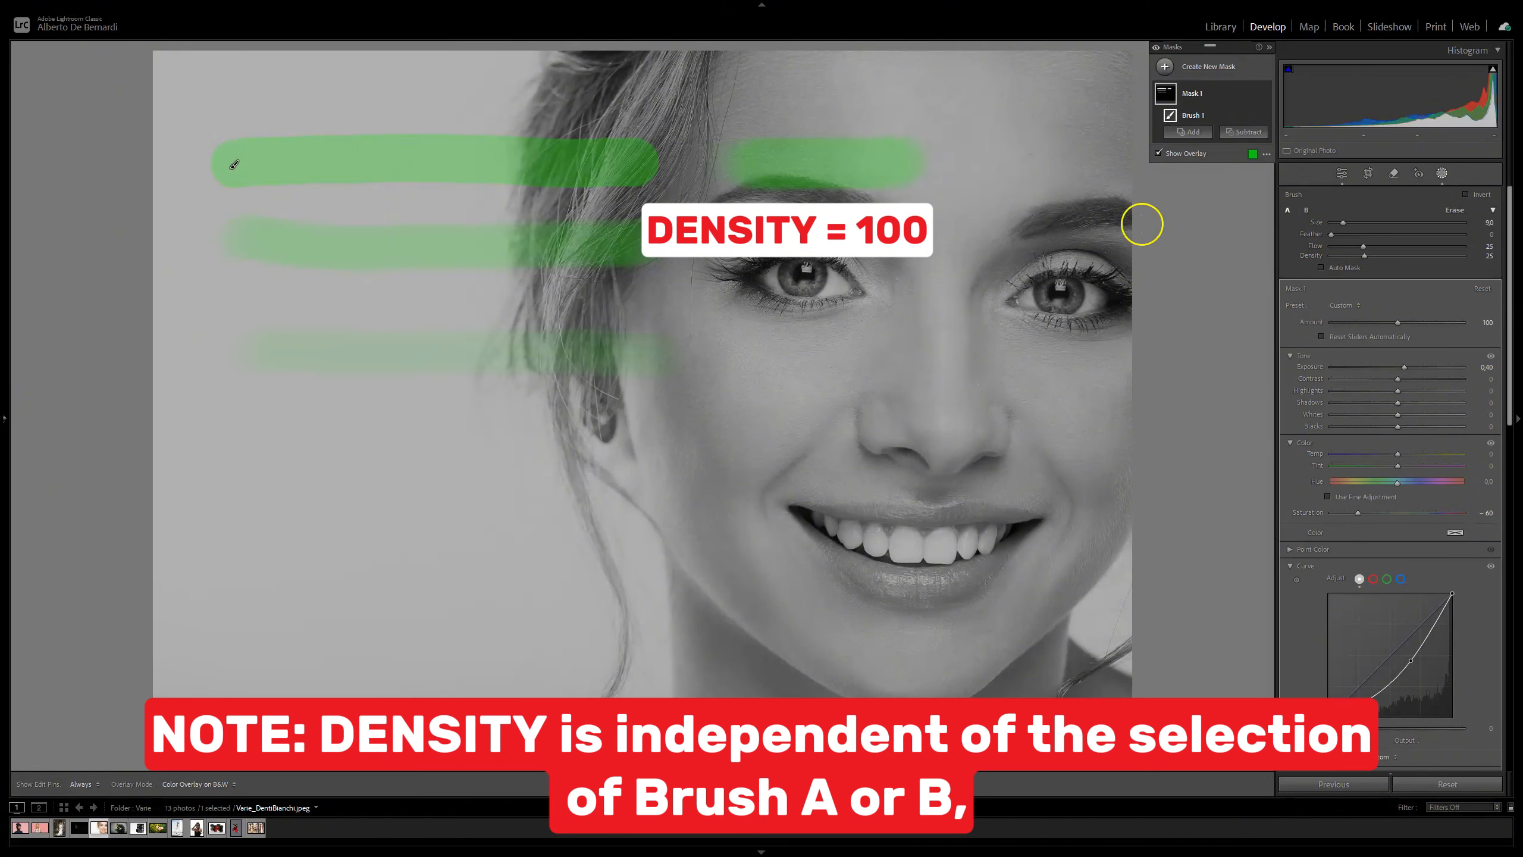
left_click_drag(974, 162, 1116, 152)
left_click_drag(998, 167, 1100, 159)
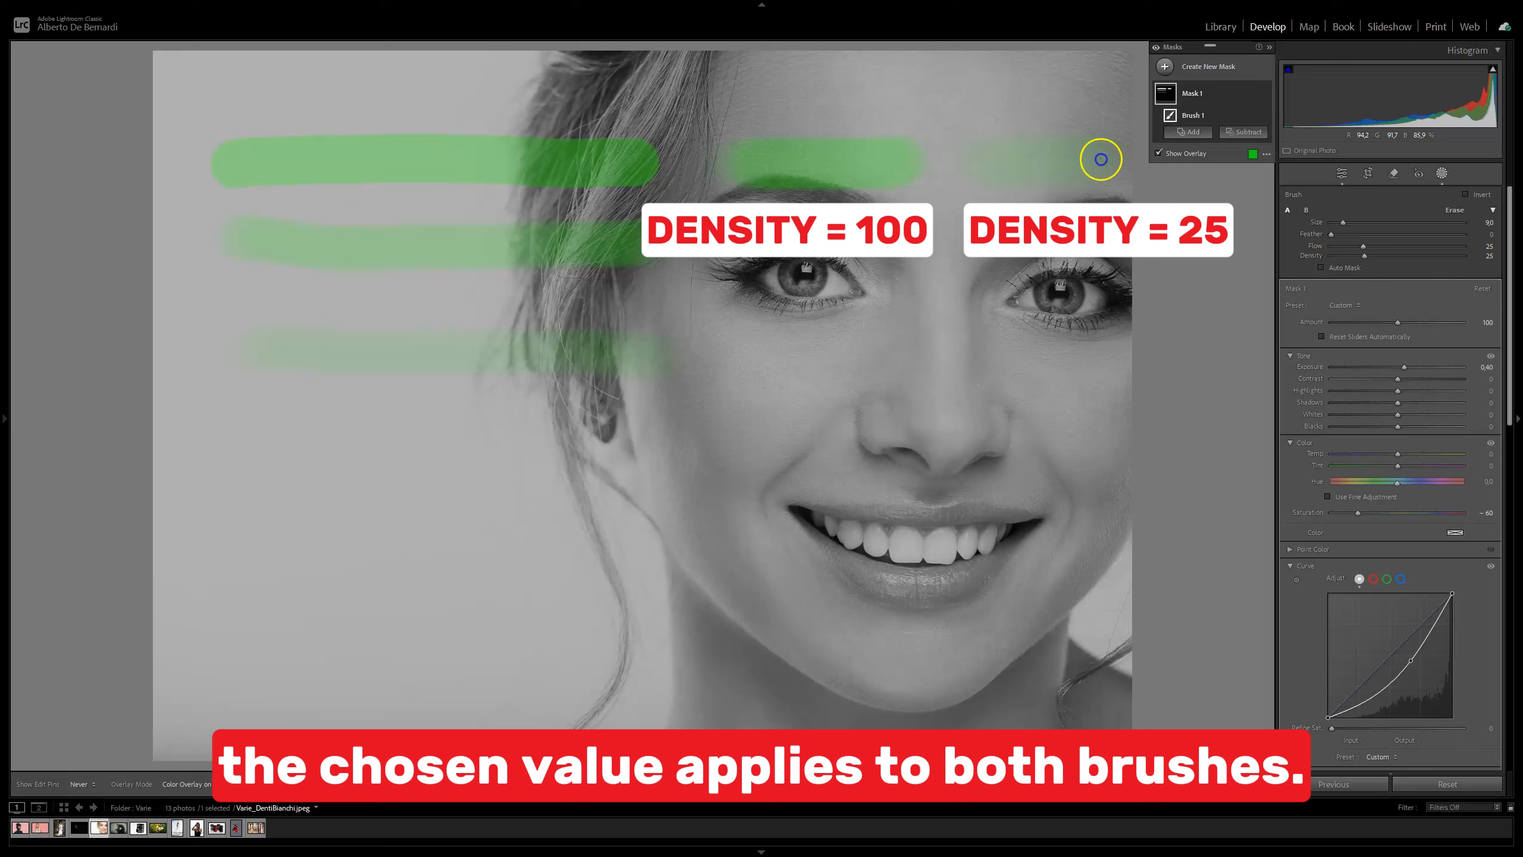
mouse_move(991, 167)
left_mouse_down()
mouse_move(1082, 168)
mouse_move(1013, 167)
mouse_move(1081, 156)
mouse_move(983, 166)
mouse_move(1023, 157)
mouse_move(1067, 174)
mouse_move(964, 171)
left_mouse_up()
mouse_move(1088, 154)
left_mouse_down()
mouse_move(1000, 166)
mouse_move(1029, 177)
left_mouse_up()
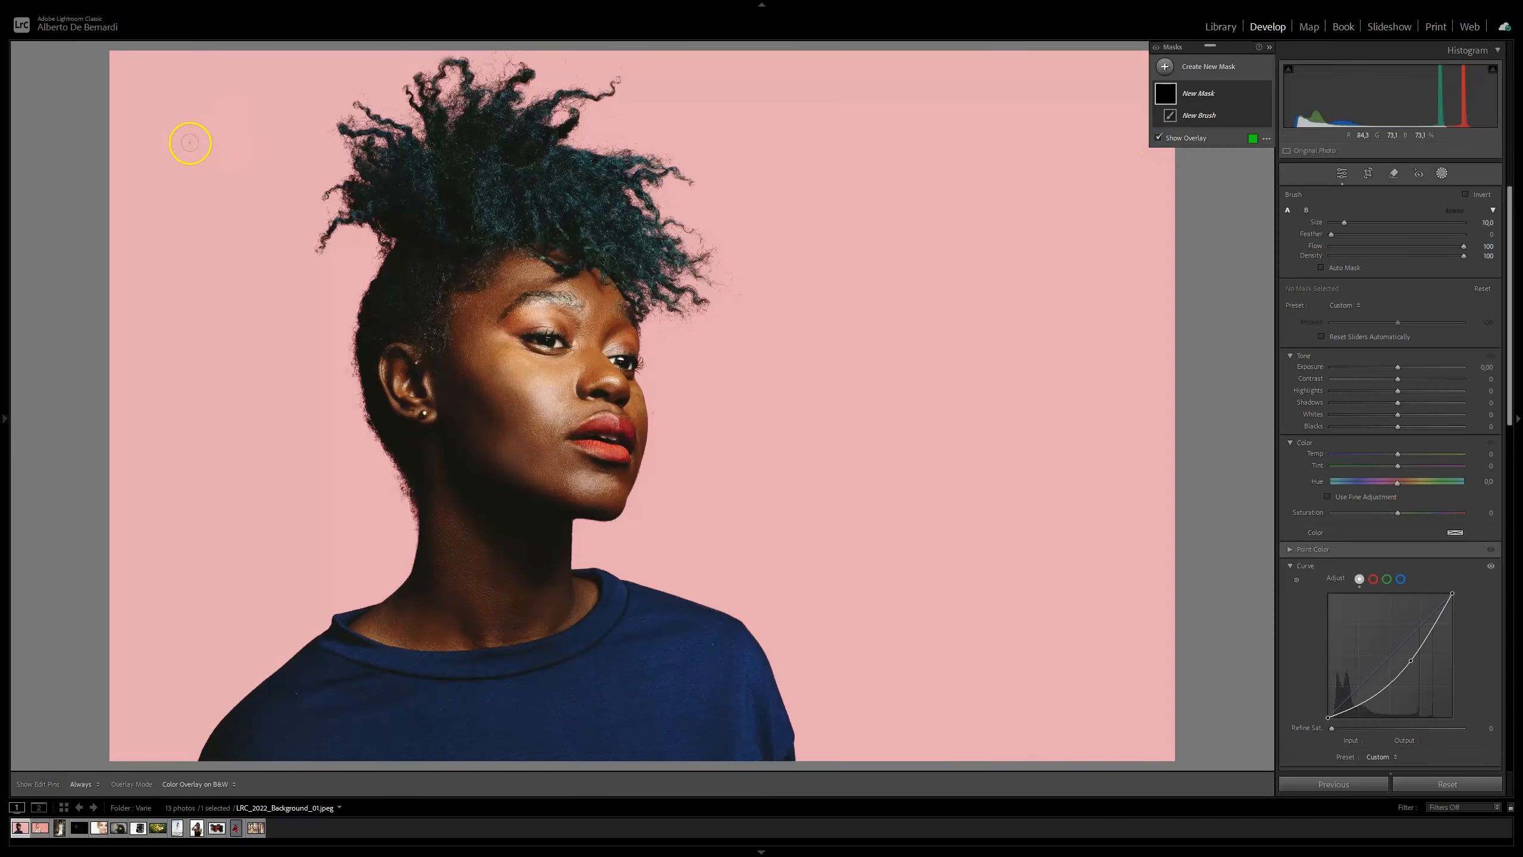
Step: Paint a straight horizontal brush stroke across the pink background and the woman's hair
left_click(190, 143)
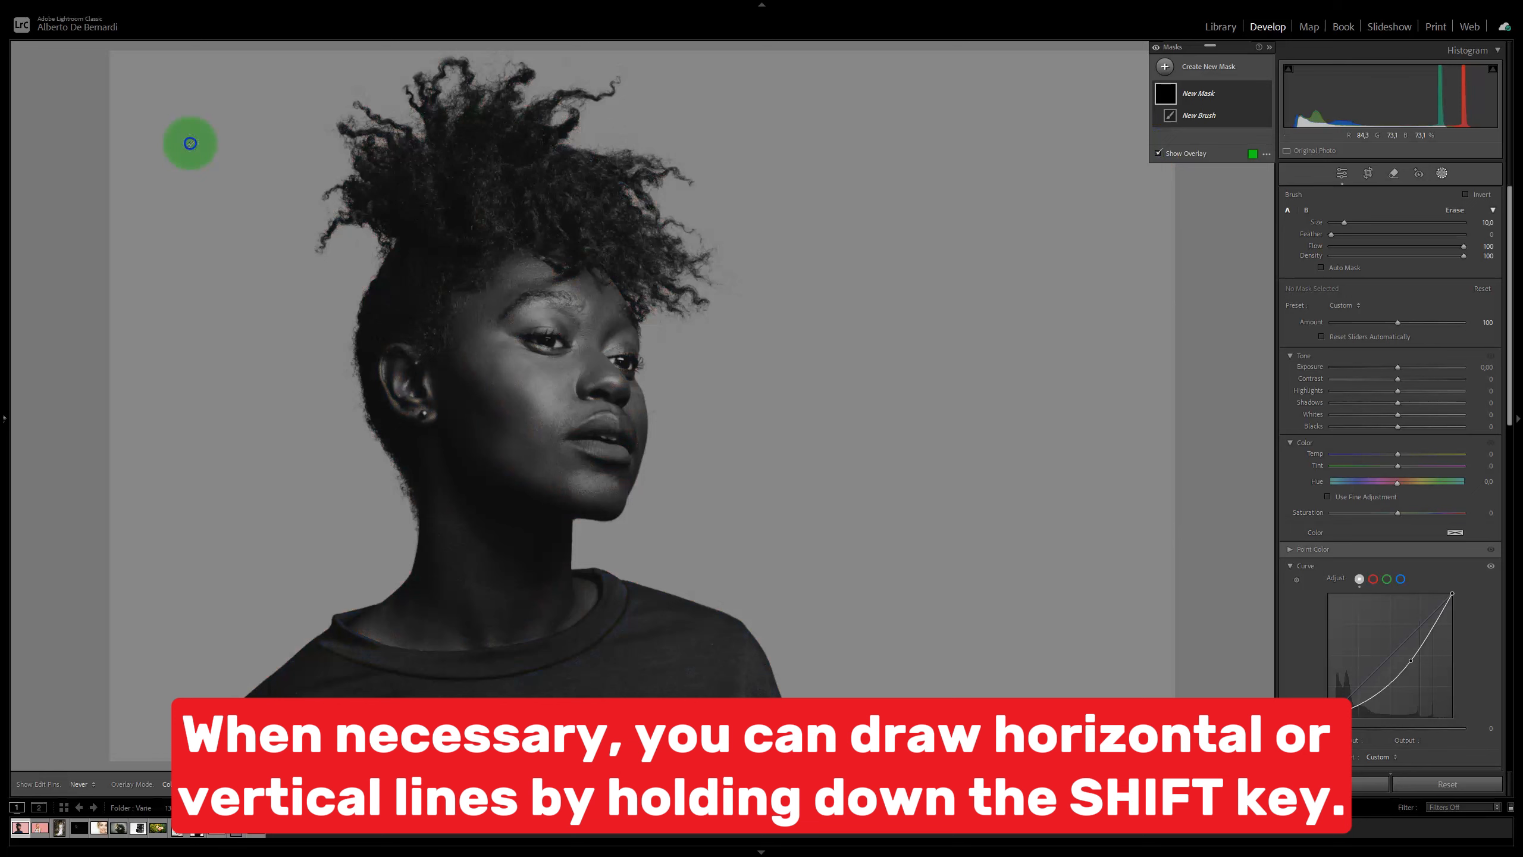
left_click_drag(190, 142, 1089, 139)
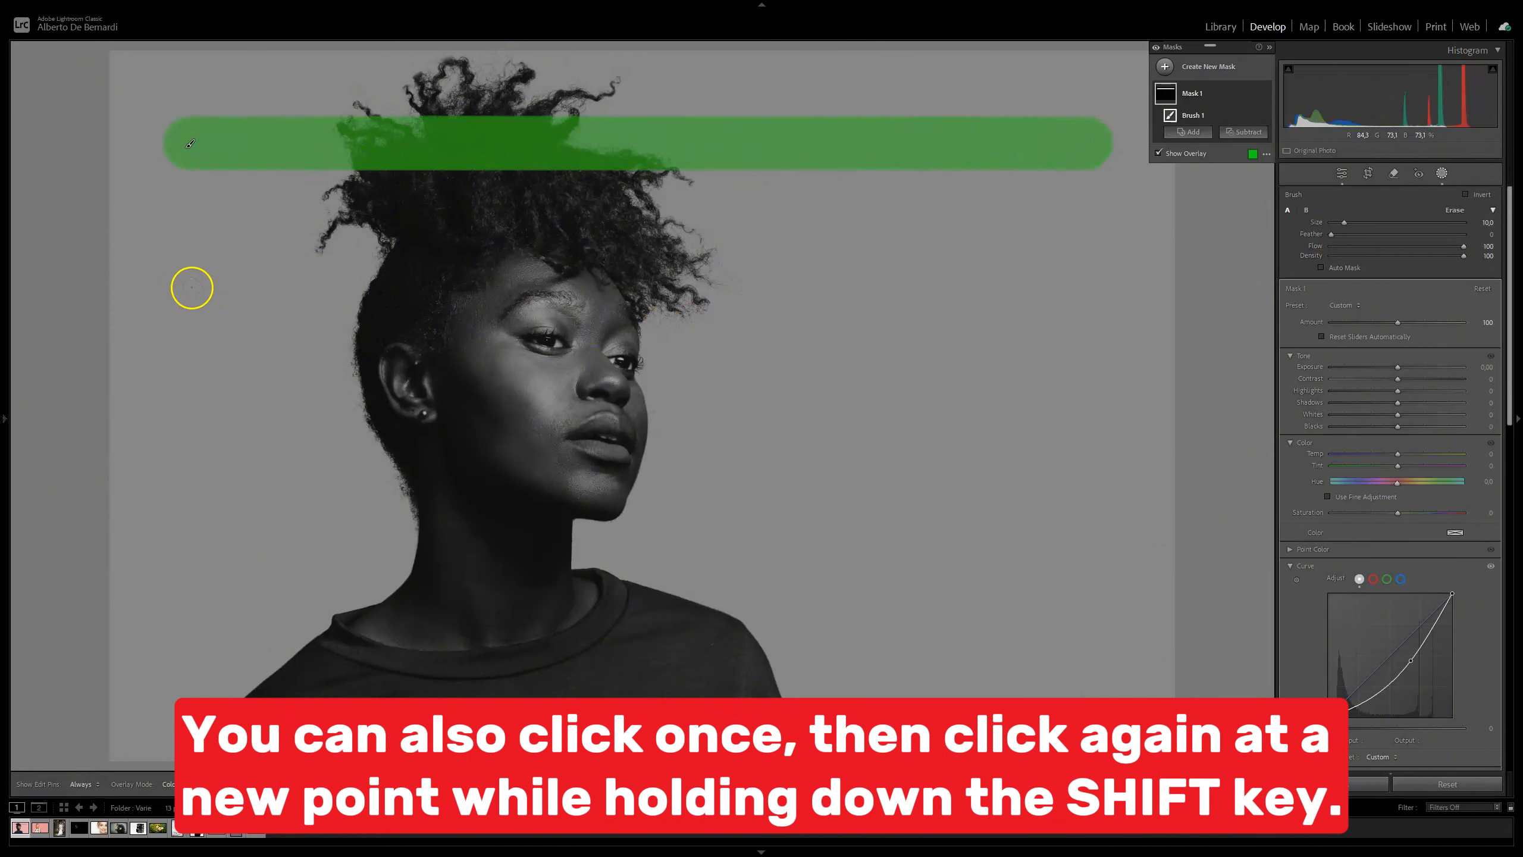
Step: Paint a chain of connected straight brush segments from the left background across the forehead, down the right background and back toward the face
left_click(199, 285)
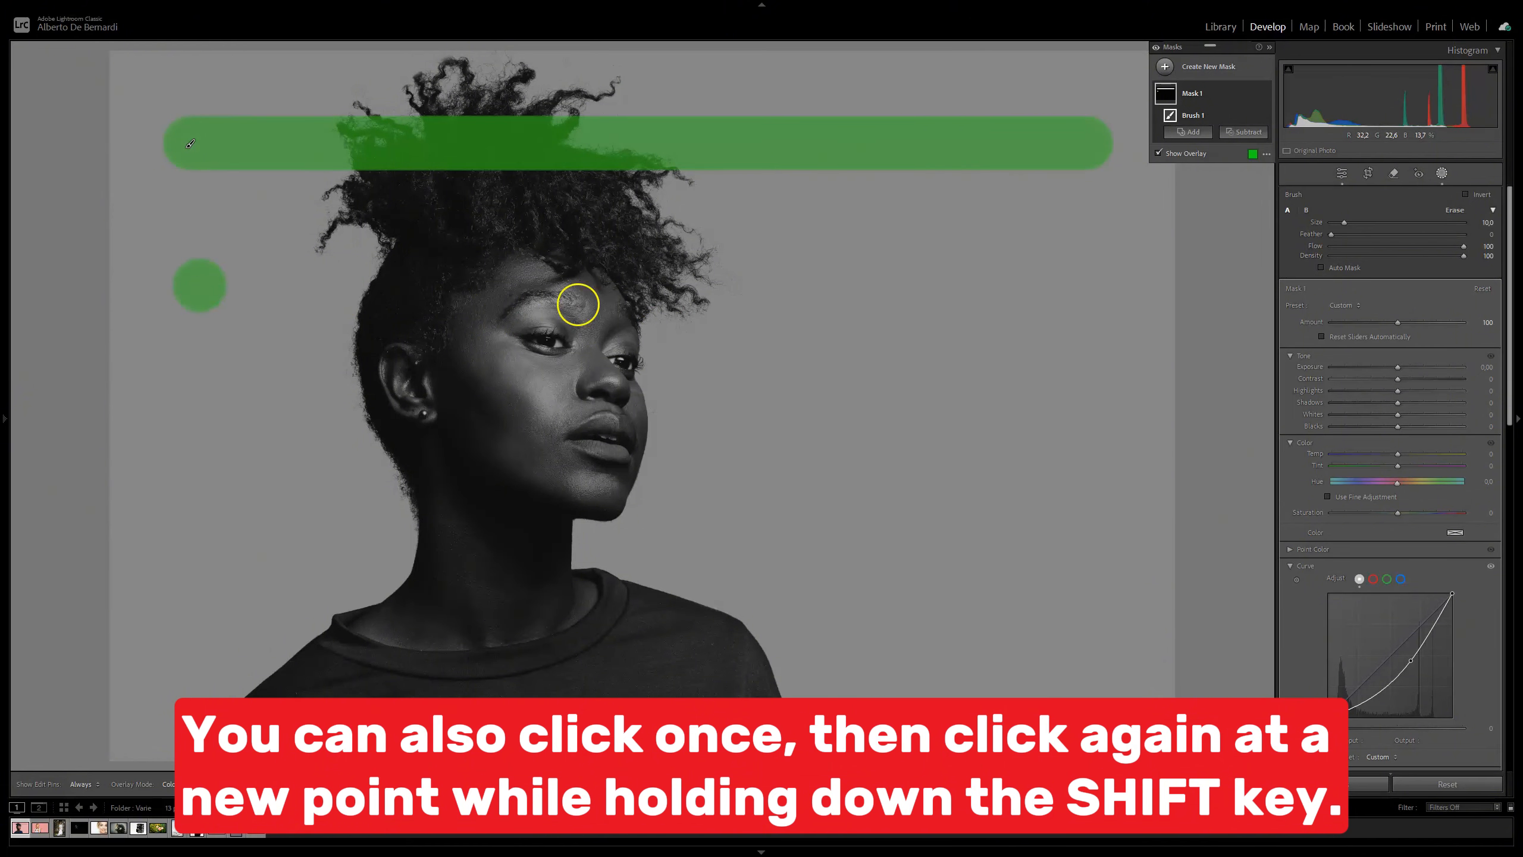
left_click(1064, 290, "shift")
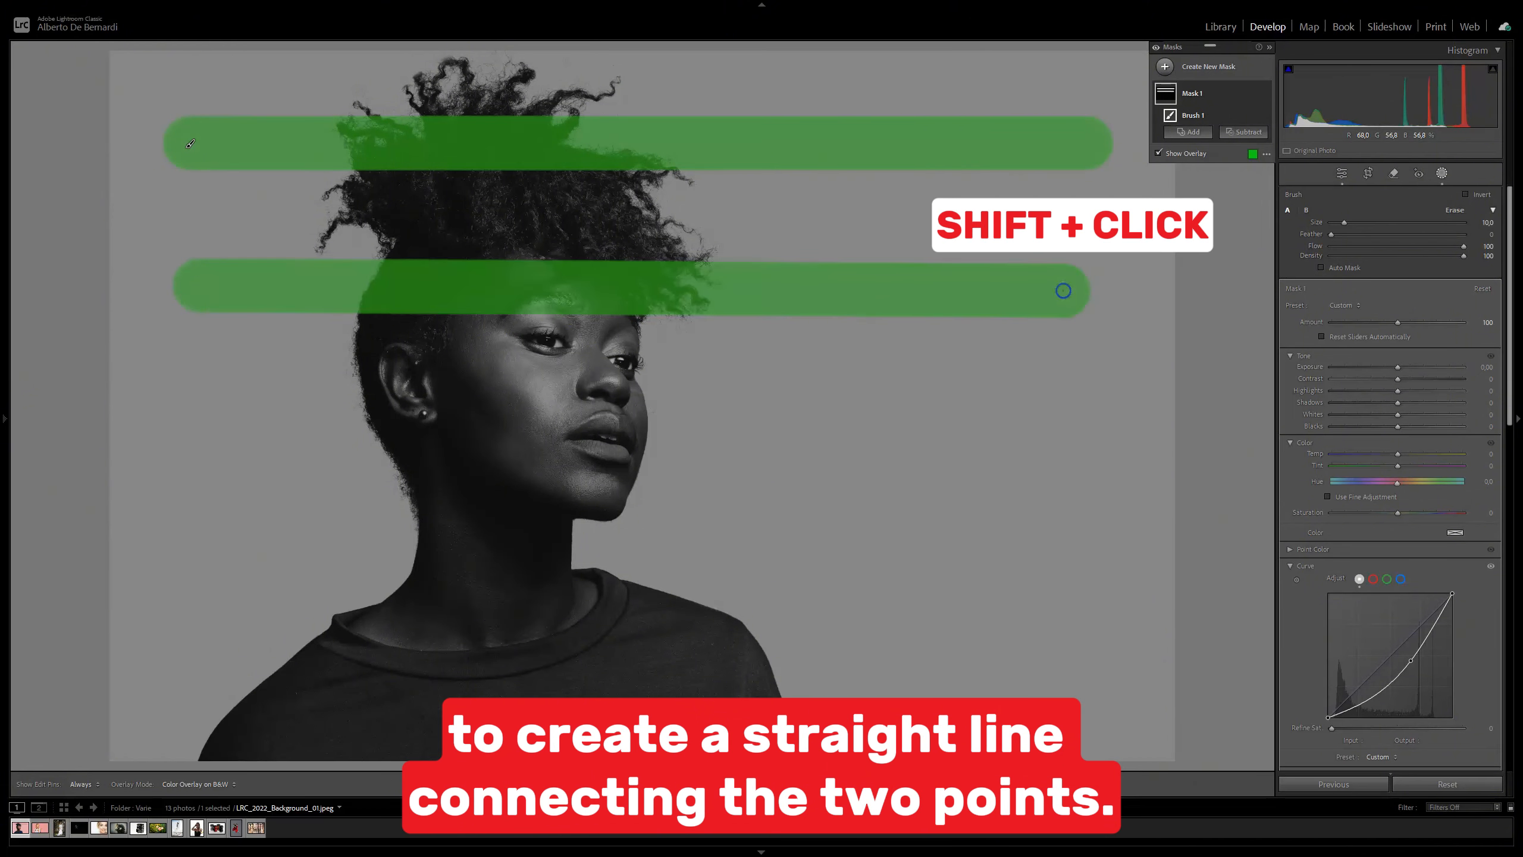
left_click(1071, 447, "shift")
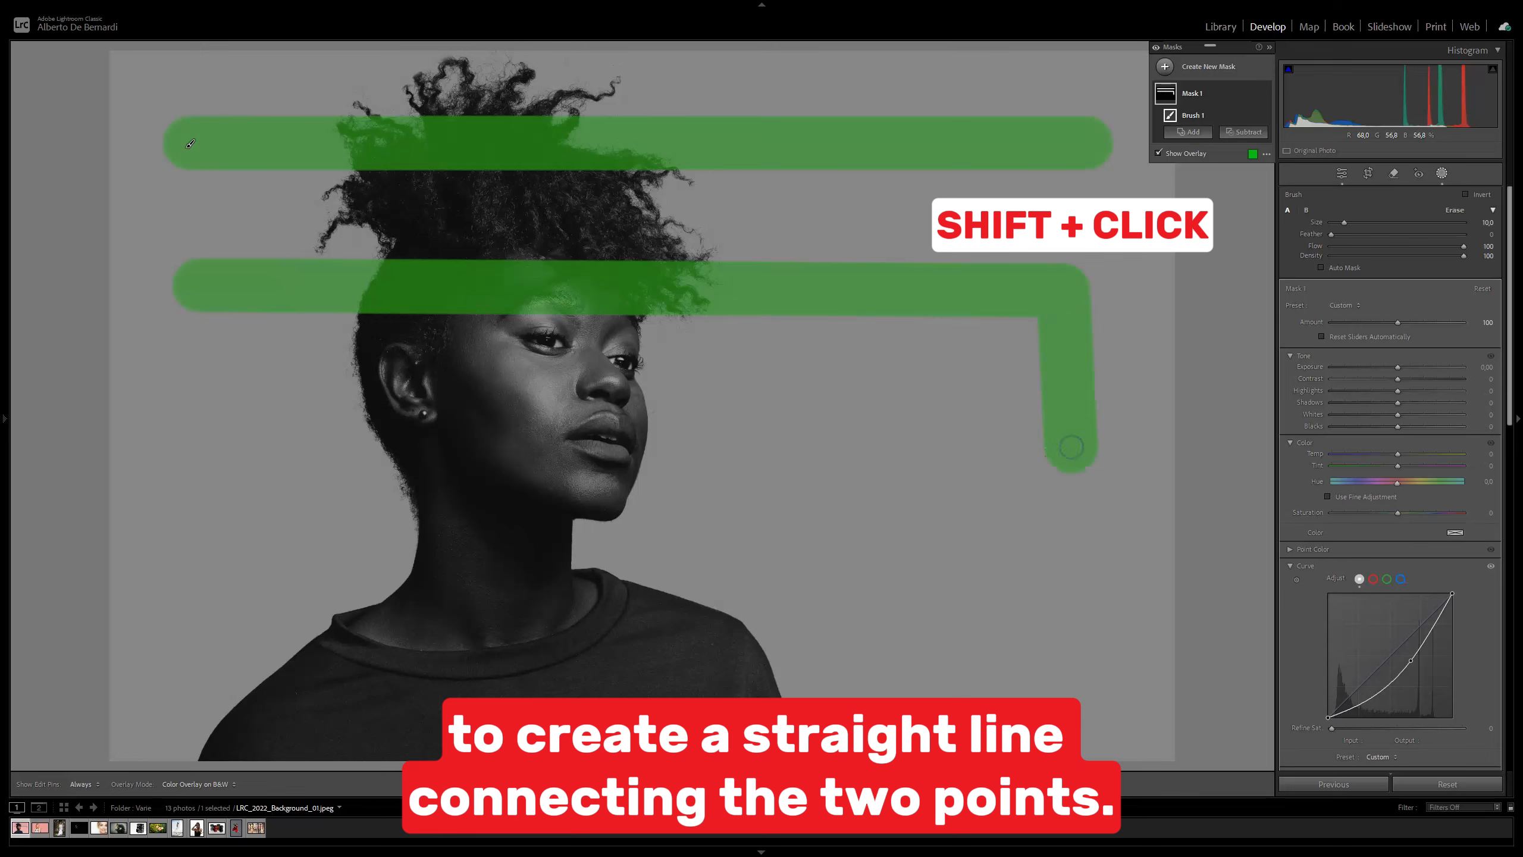
left_click(962, 452, "shift")
left_click(910, 401, "shift")
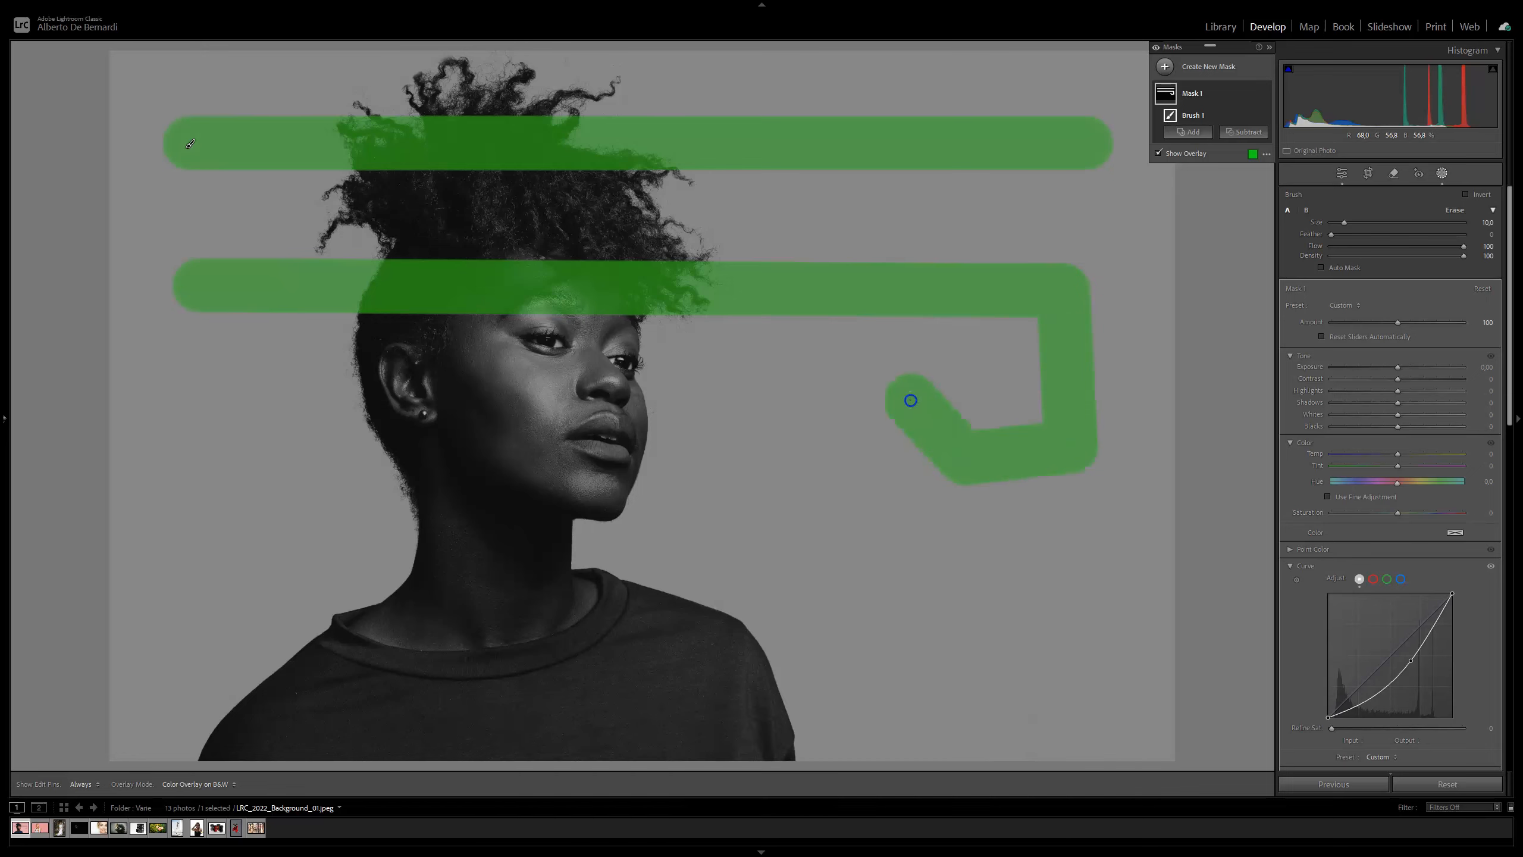
Step: Paint a separate, nearly vertical brush stroke down the background to the left of the woman's neck
left_click(228, 387)
mouse_move(228, 386)
left_mouse_down()
mouse_move(233, 601)
mouse_move(250, 637)
left_mouse_up()
key("h")
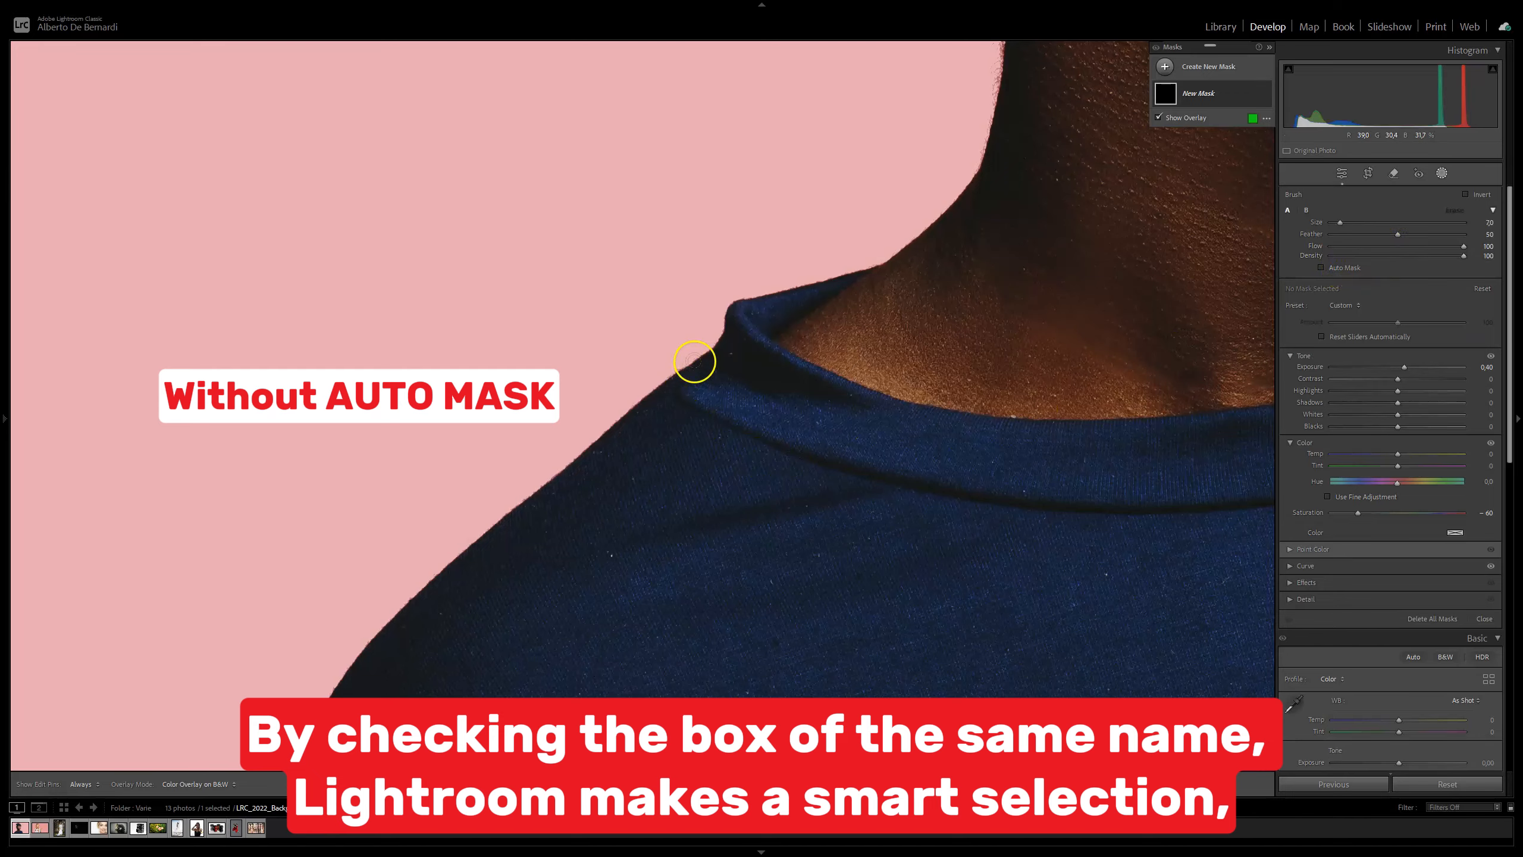
Step: Paint one stroke along the shoulder edge without Auto Mask and another farther down the edge with Auto Mask enabled
left_click_drag(694, 361, 585, 449)
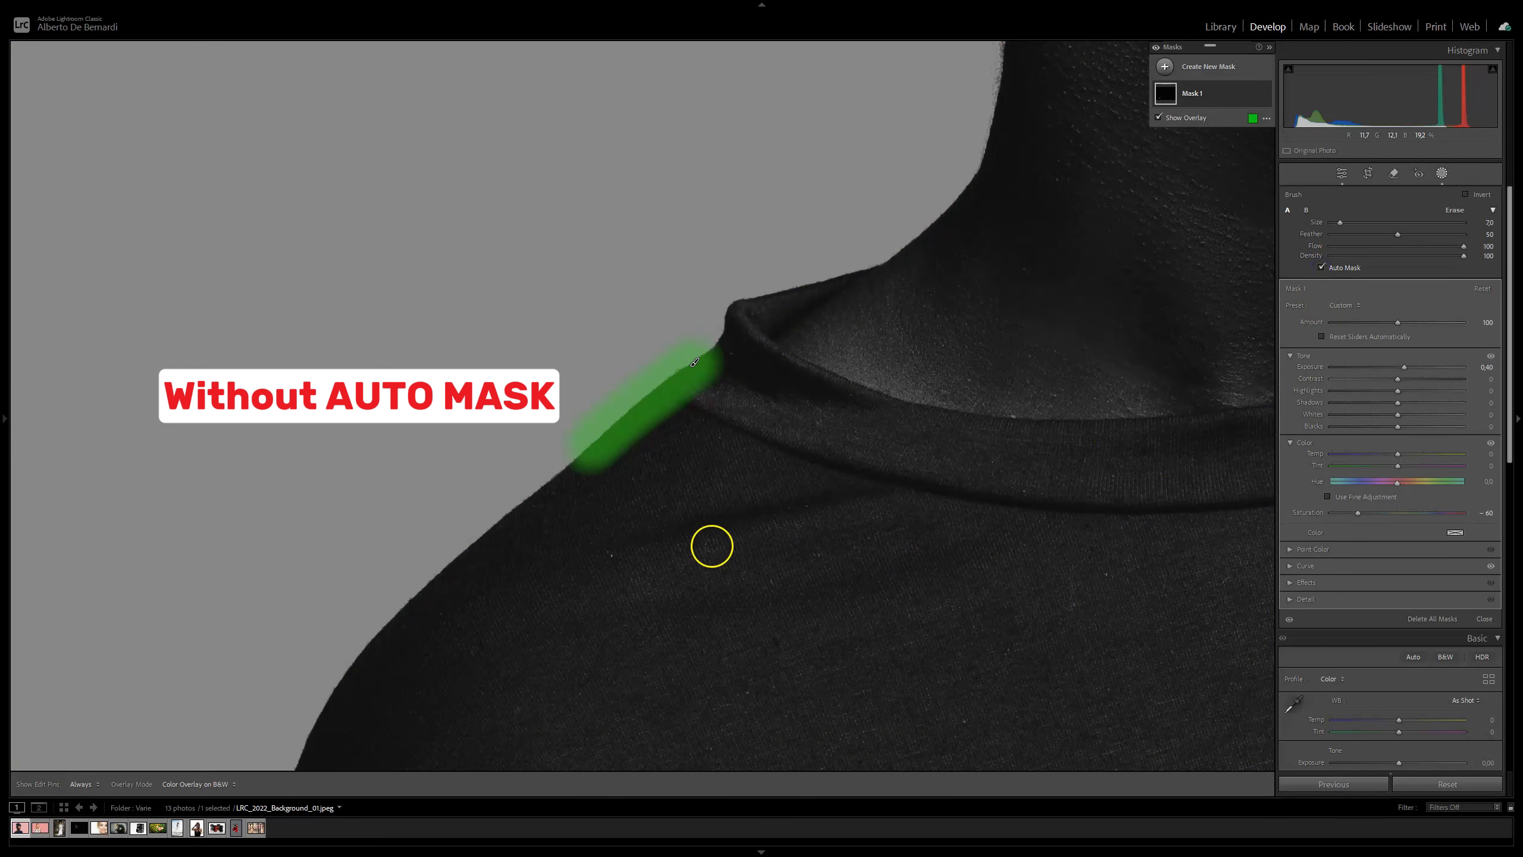
left_click_drag(521, 504, 521, 491)
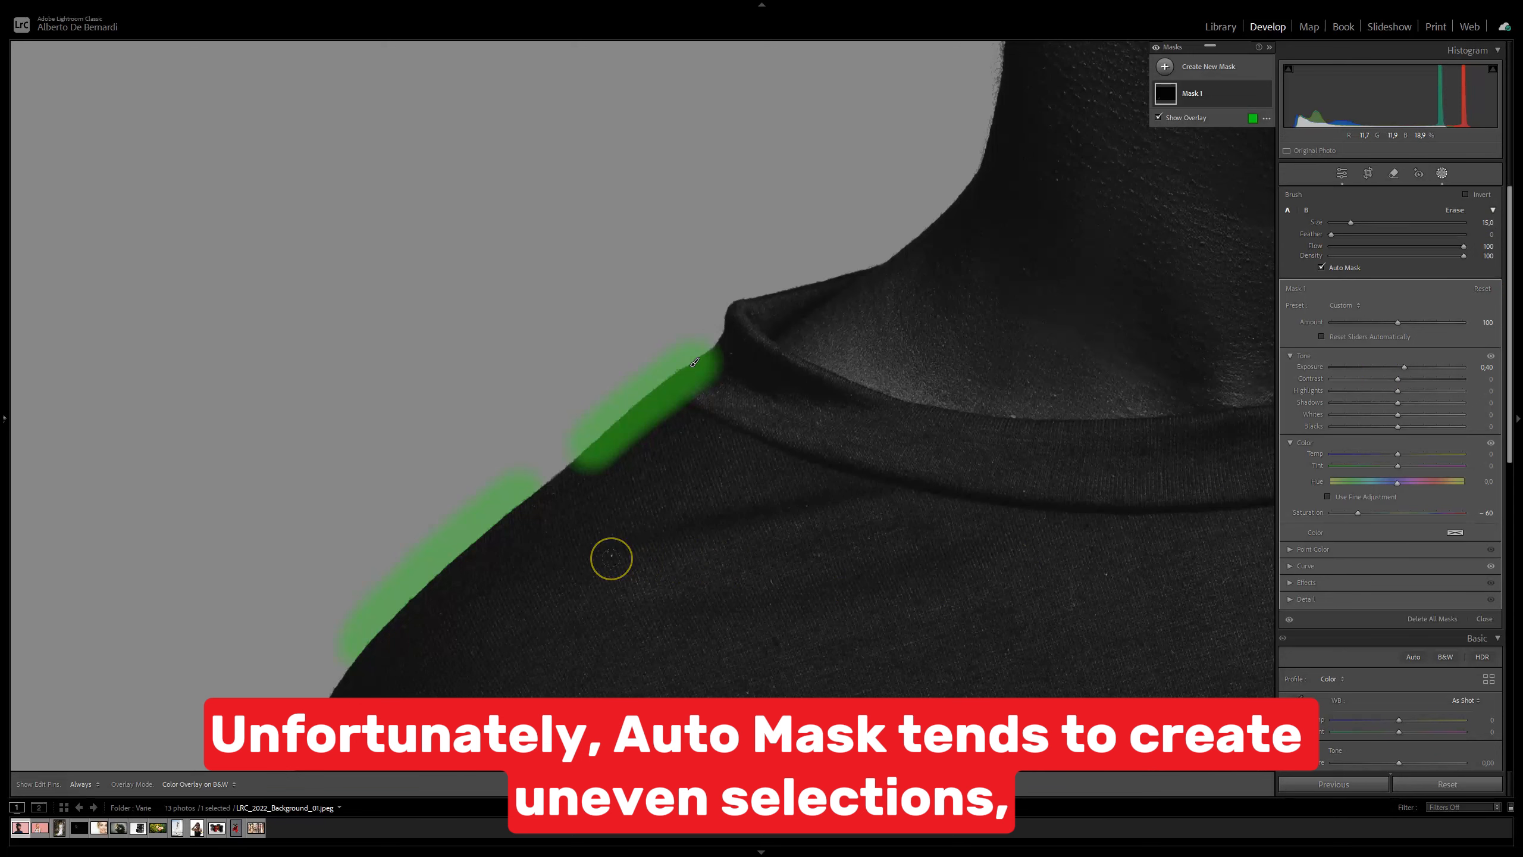
Step: With brush Size 15 and Feather 0, paint two horizontal shirt strokes, Auto Mask on and then off, and repaint the first without it
left_click_drag(611, 557, 941, 561)
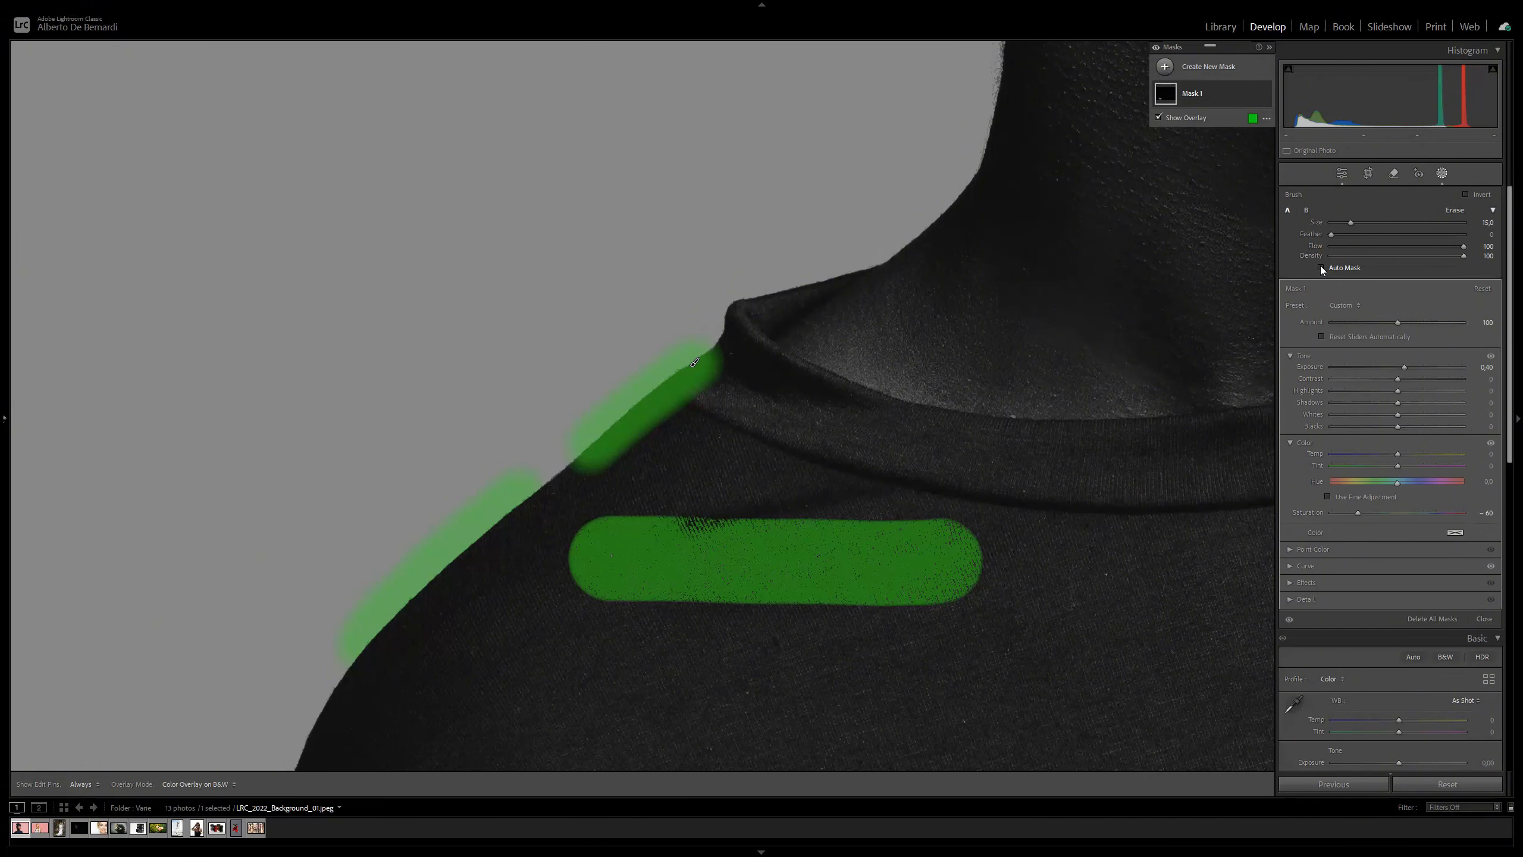
left_click_drag(601, 668, 965, 668)
left_click(686, 701)
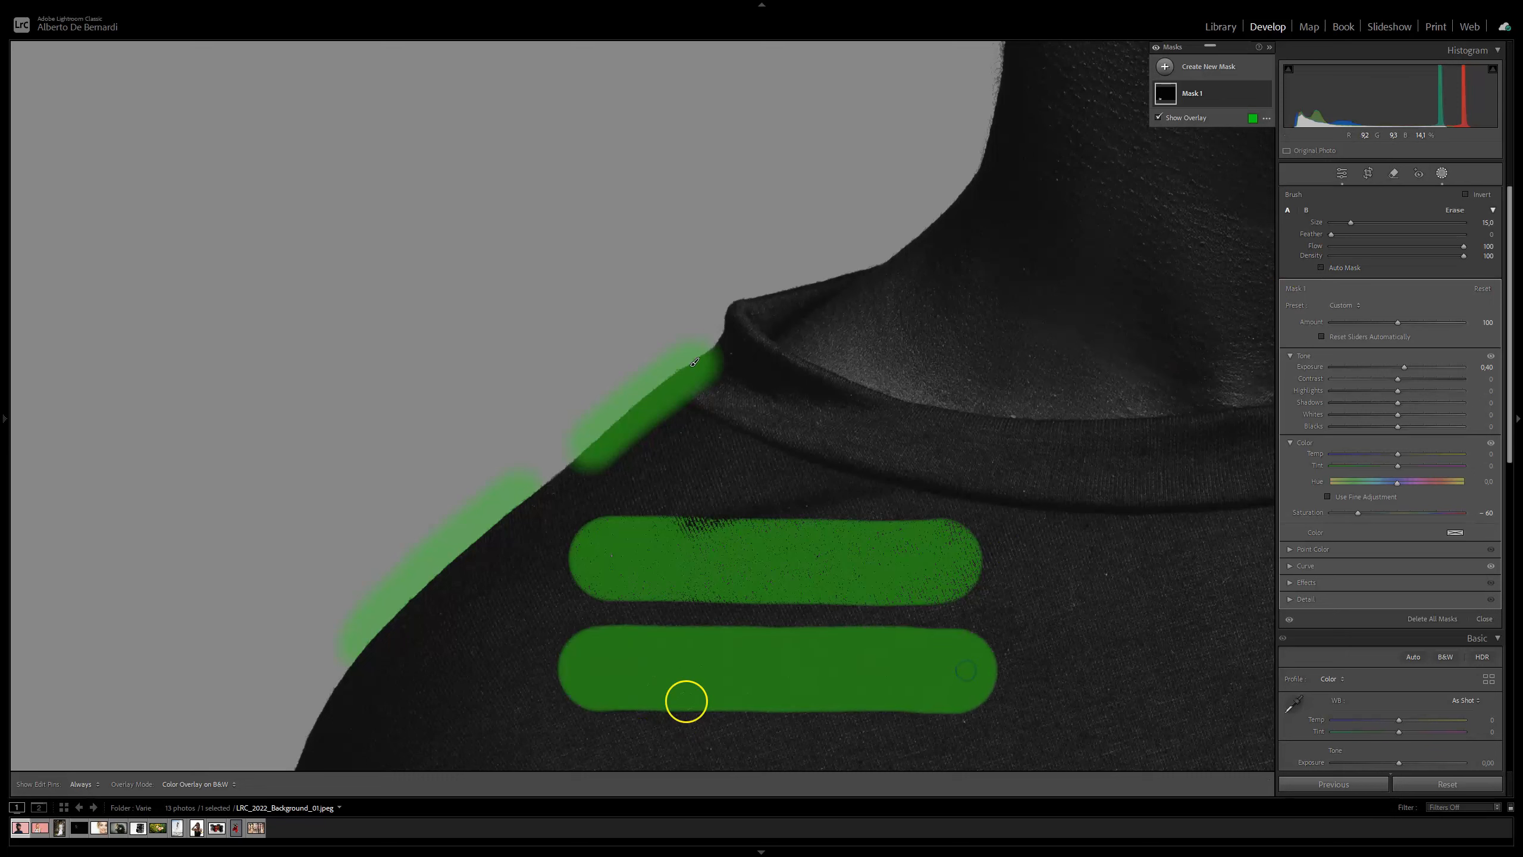
mouse_move(608, 559)
left_mouse_down()
mouse_move(974, 560)
mouse_move(621, 555)
left_mouse_up()
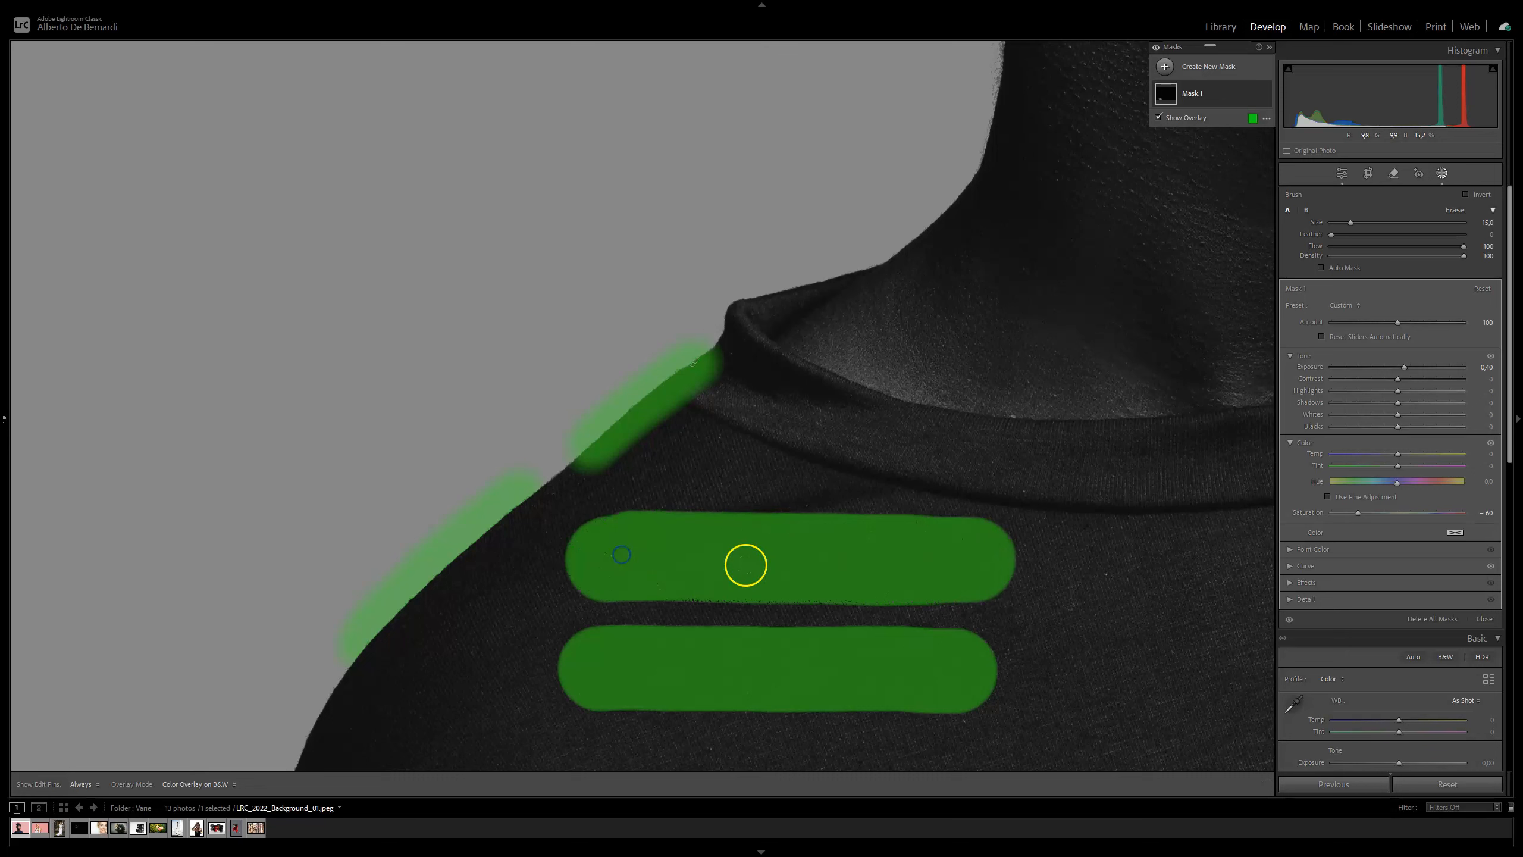